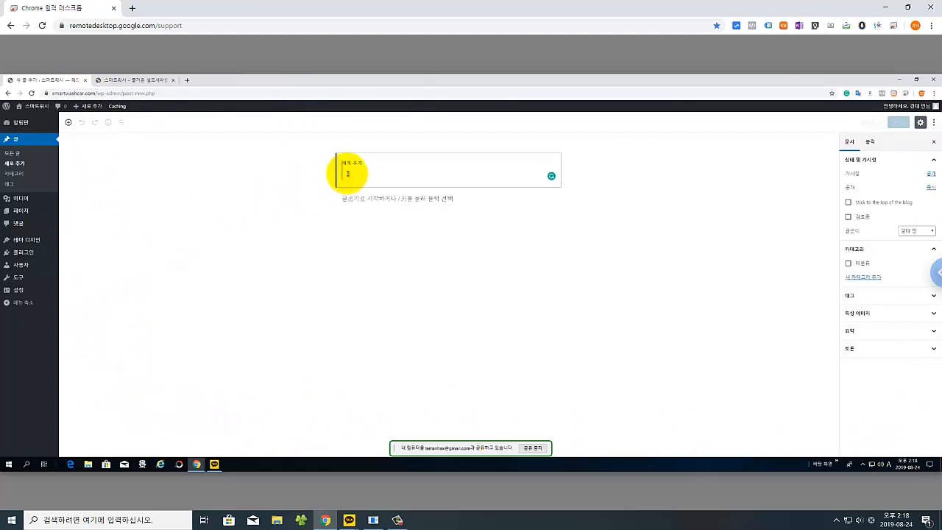
type("gha")
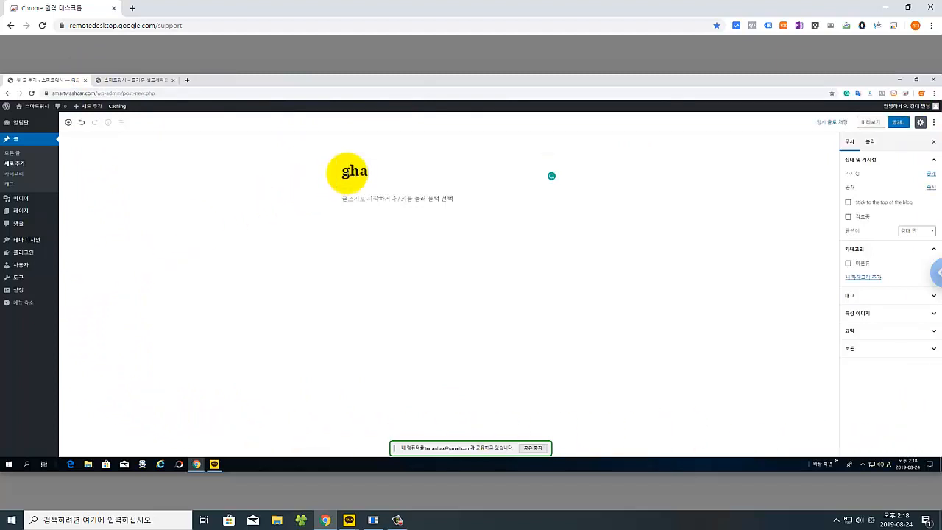
key("BackSpace")
type("홈")
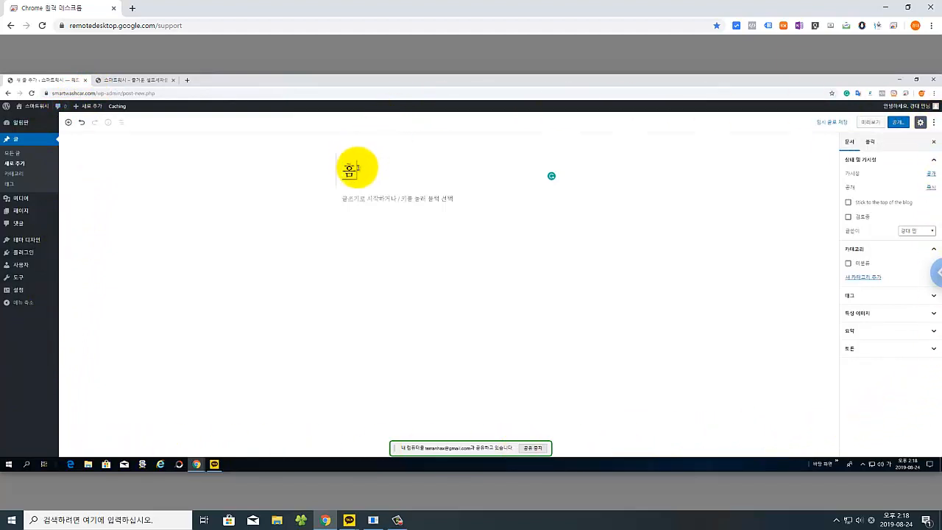
left_click_drag(354, 169, 335, 174)
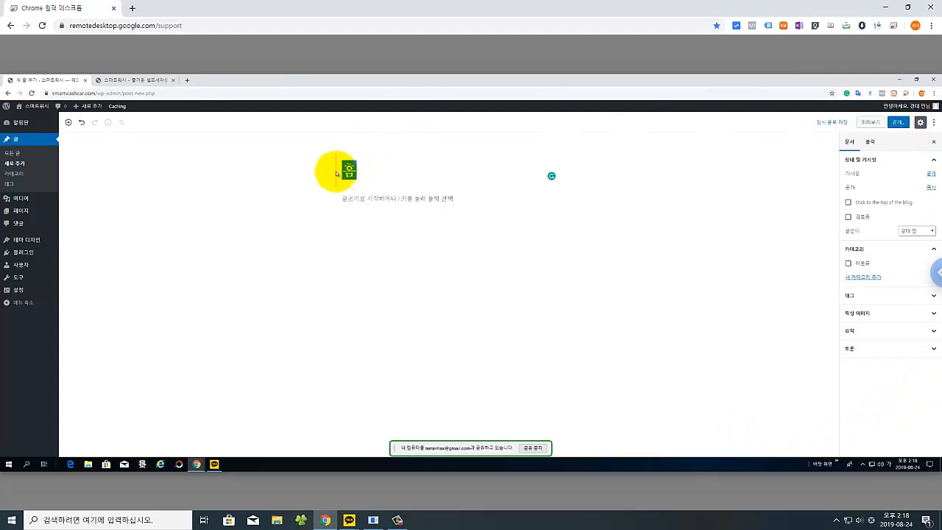
Step: Replace the post title with "서울에서 논현동 신논현 곱창 여긴 무조건 저장!"
left_click(44, 81)
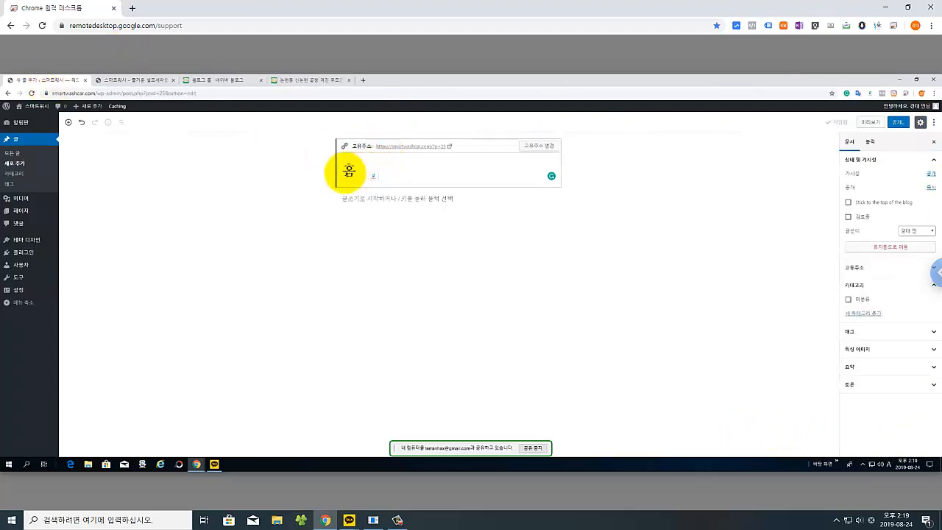
key("ctrl+a")
type("서울에서 논현동 신논현 곱창 여긴 무조건 저장!")
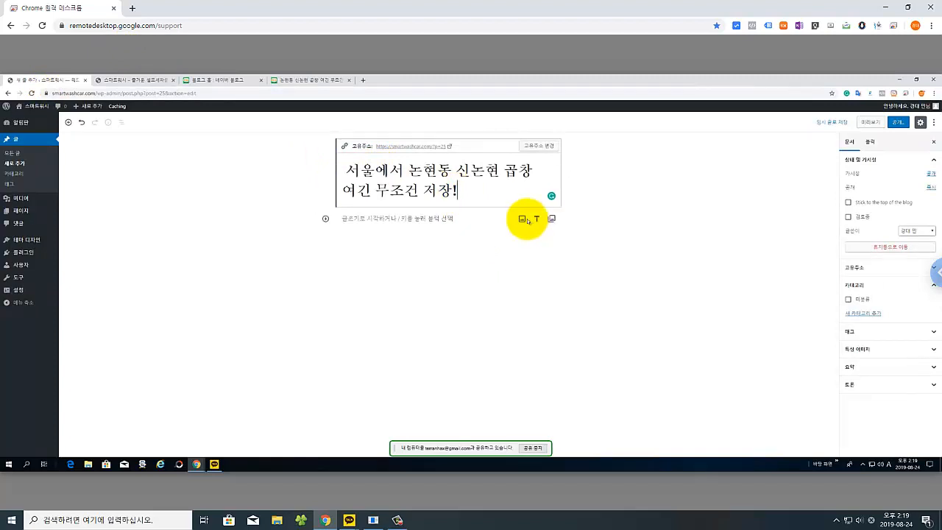
Step: Copy the body text of the opened Naver blog post and return to the new post in the WordPress editor
left_click(397, 219)
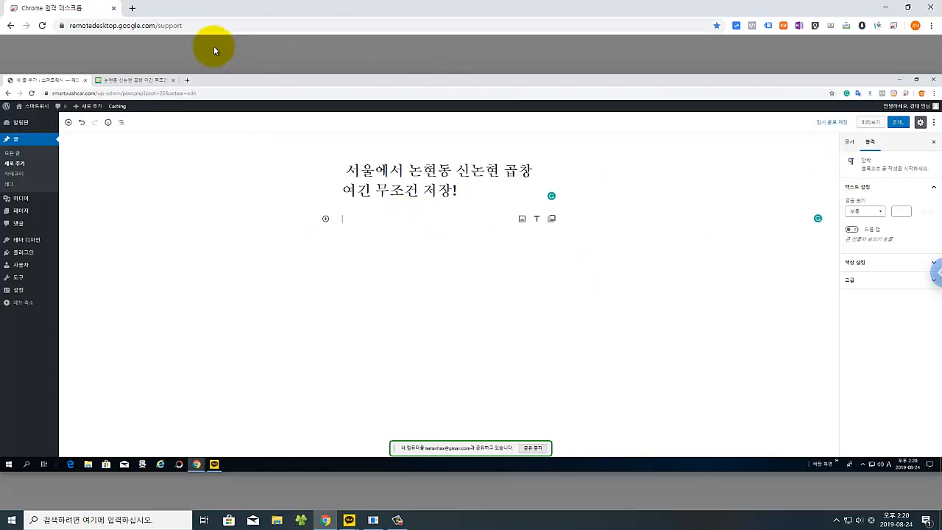
left_click(153, 79)
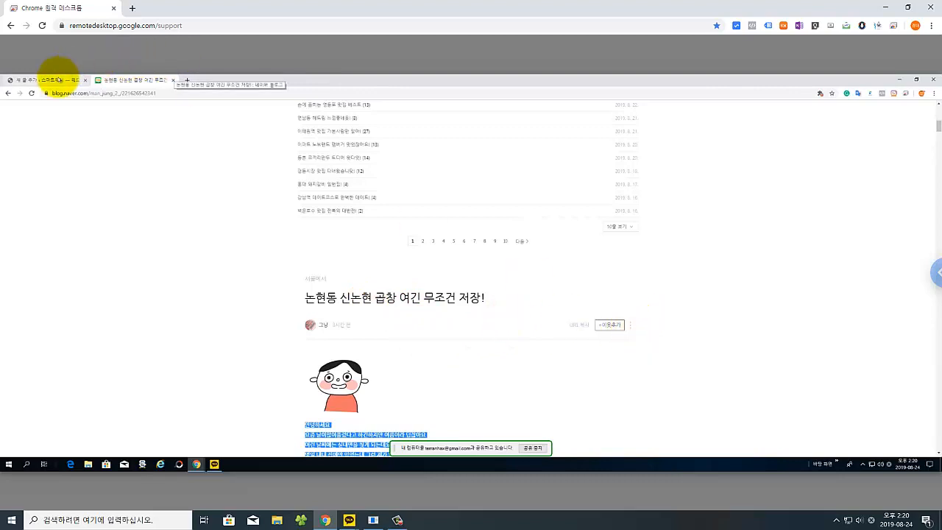
left_click(58, 80)
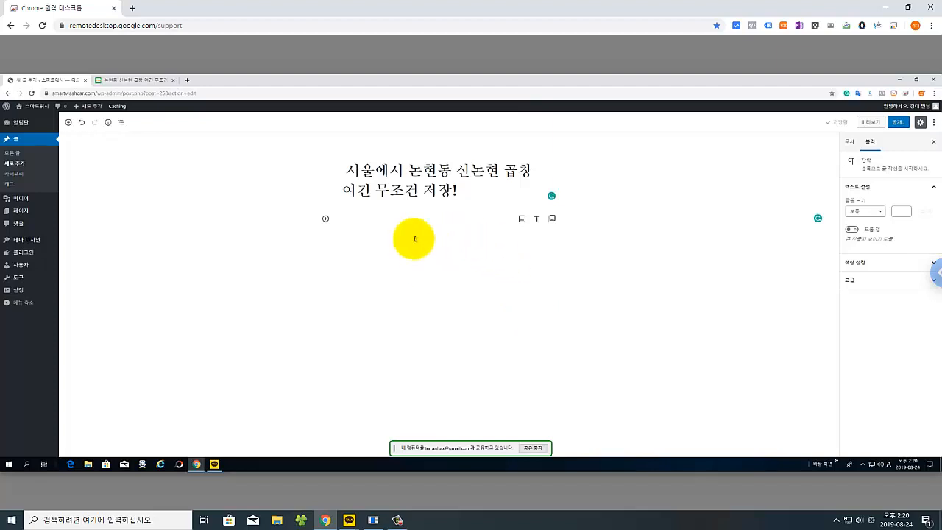
Step: Look through the available blocks in the common (공통 블록), format (포맷), layout (레이아웃 요소) and widget (위젯) categories
left_click(325, 220)
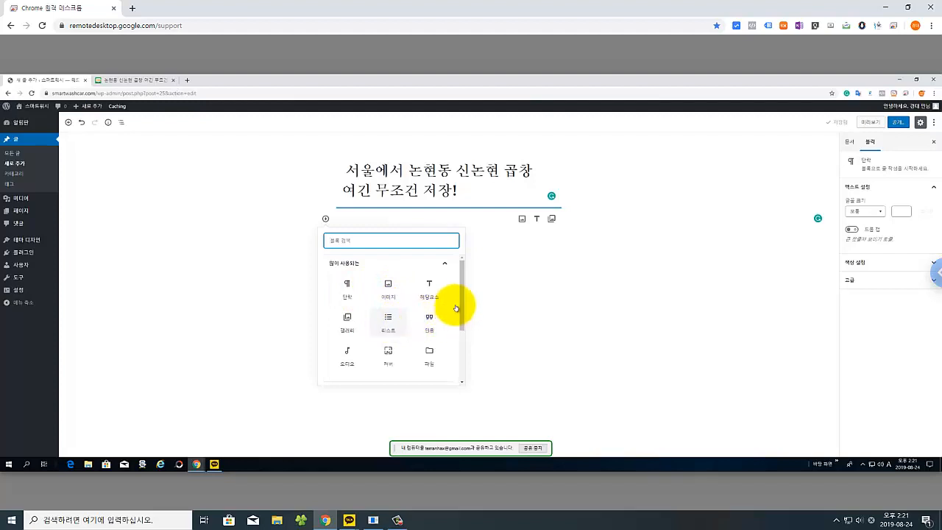
scroll(459, 327, "down", 3)
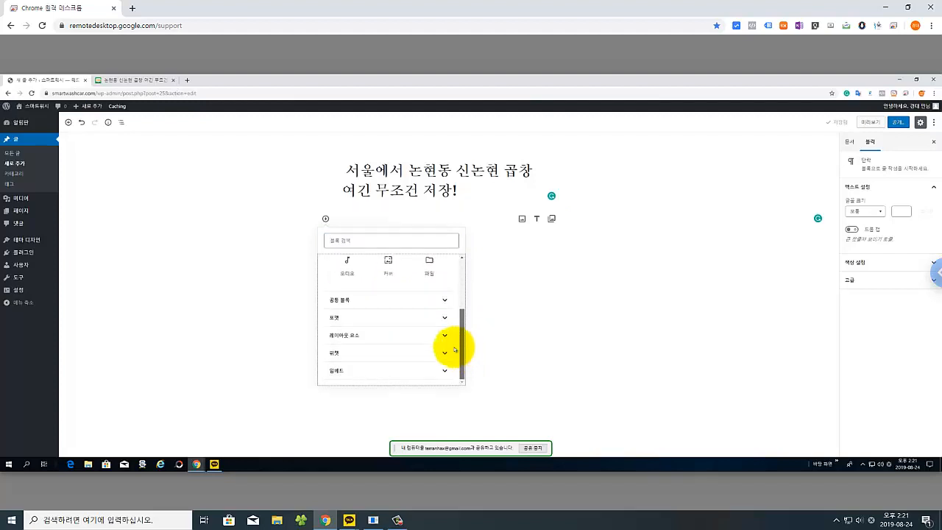
left_click(444, 300)
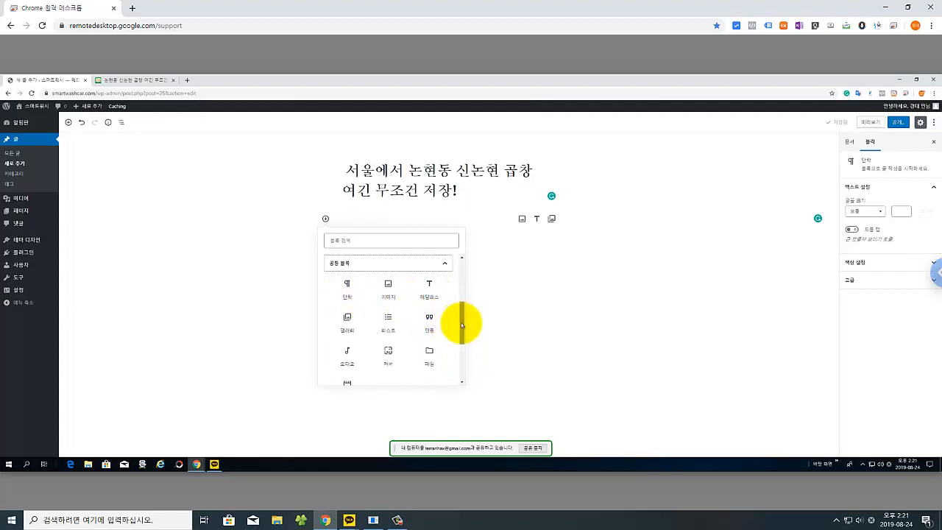
left_click_drag(462, 325, 450, 361)
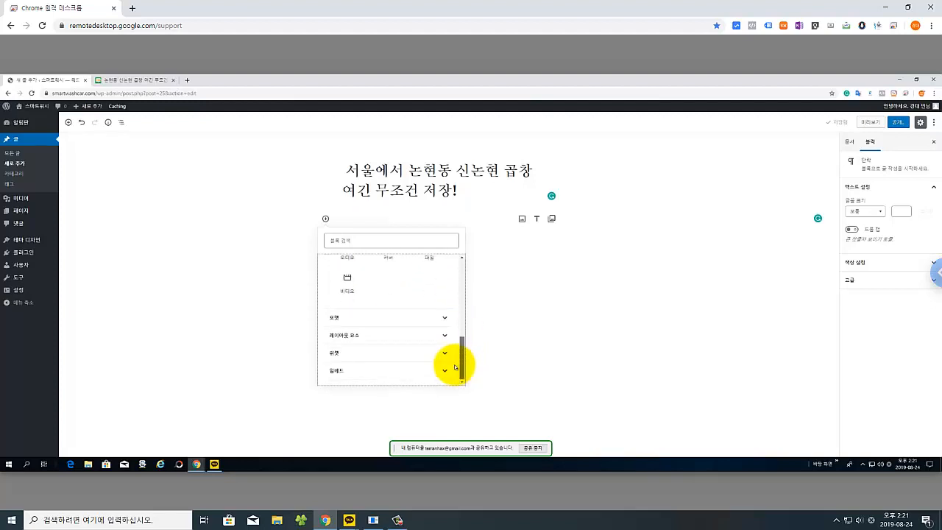
left_click(445, 317)
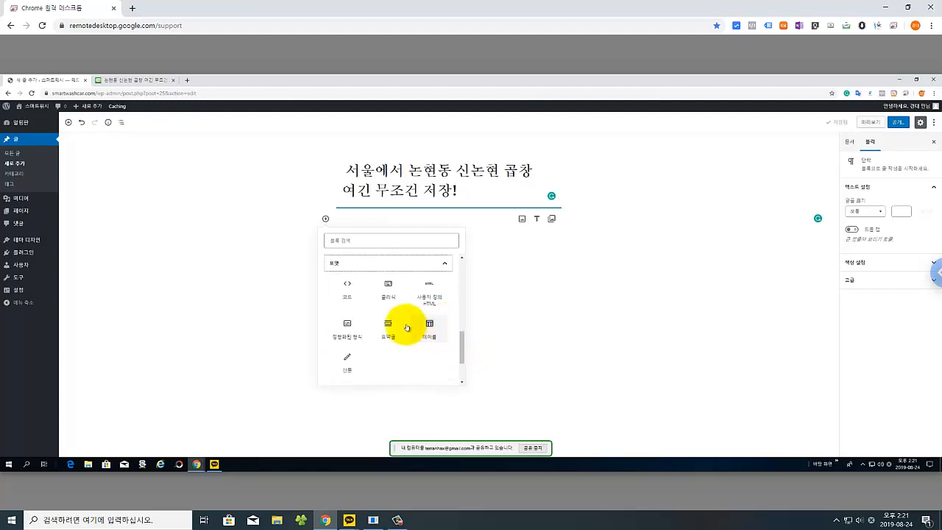
mouse_move(462, 358)
left_mouse_down()
mouse_move(462, 372)
mouse_move(454, 371)
left_mouse_up()
left_click(445, 336)
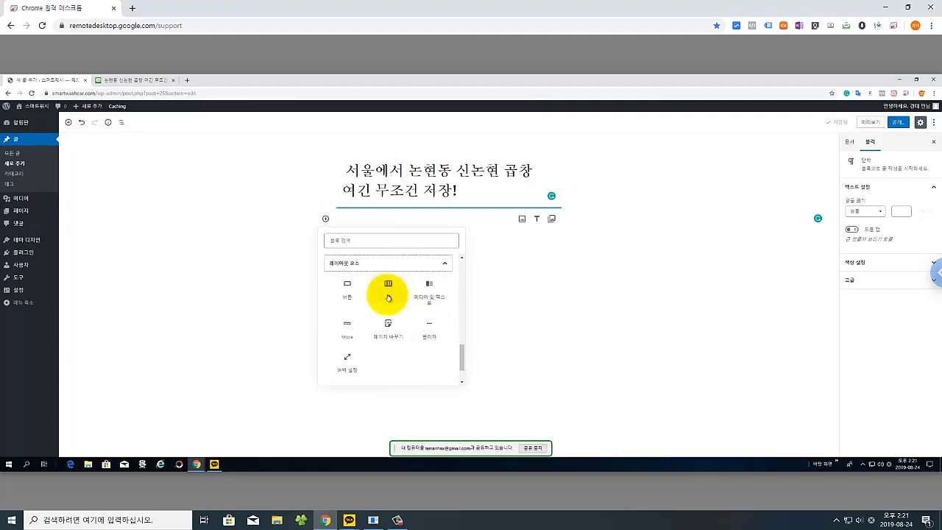
left_click_drag(462, 357, 463, 383)
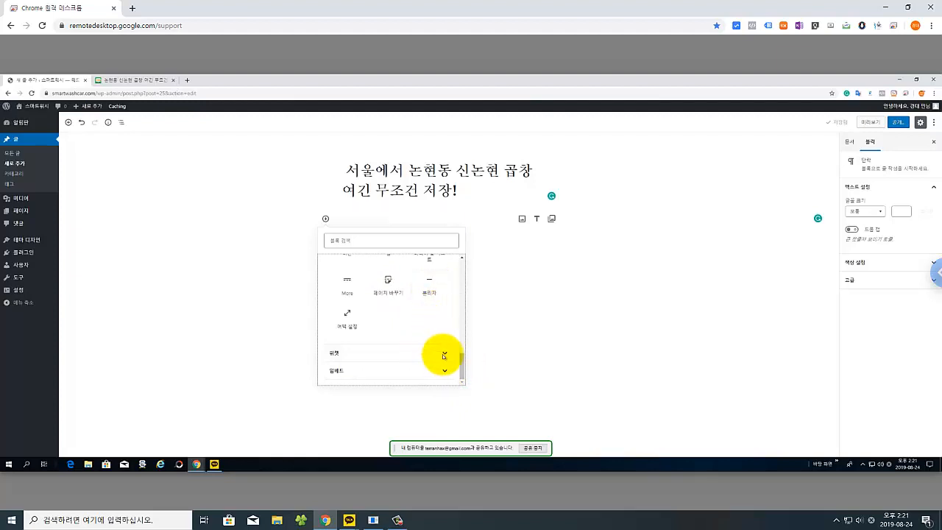
left_click(444, 356)
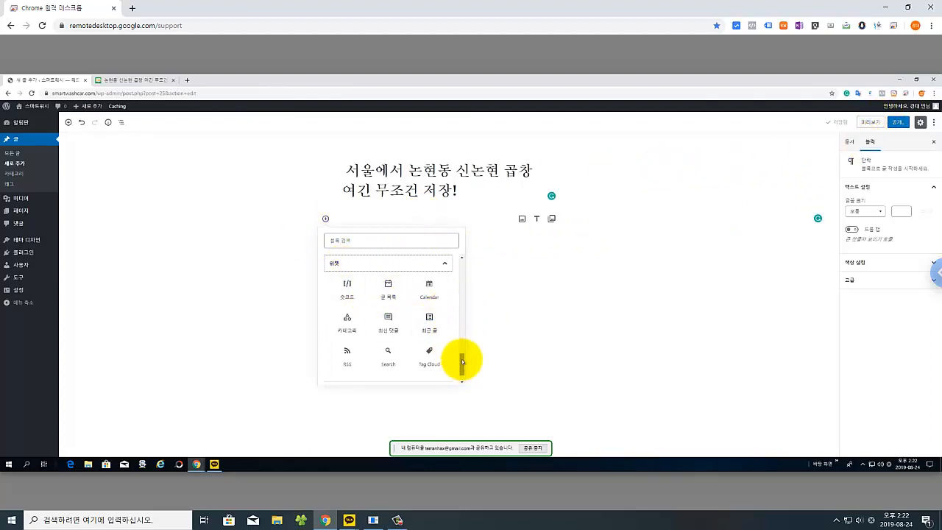
left_click_drag(460, 361, 456, 257)
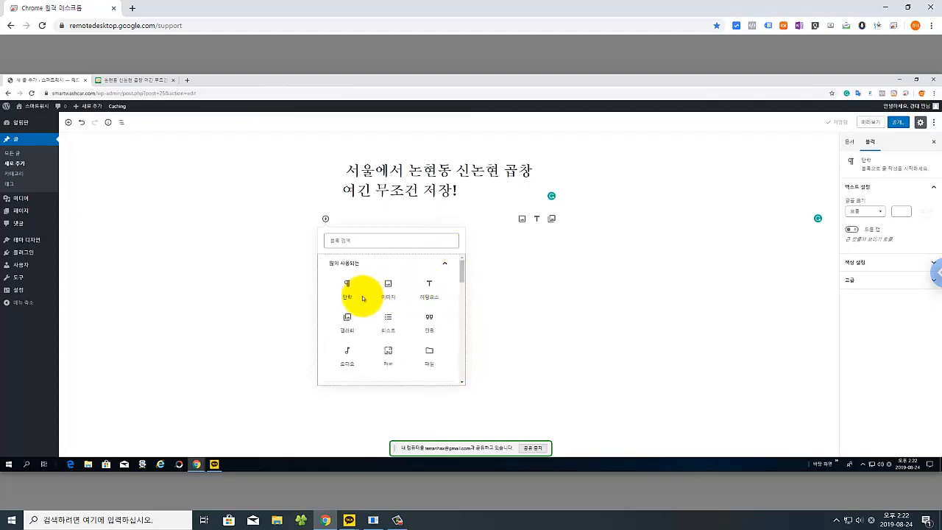
Step: Add a paragraph (단락) block below the title and paste the copied blog text into it
left_click(347, 299)
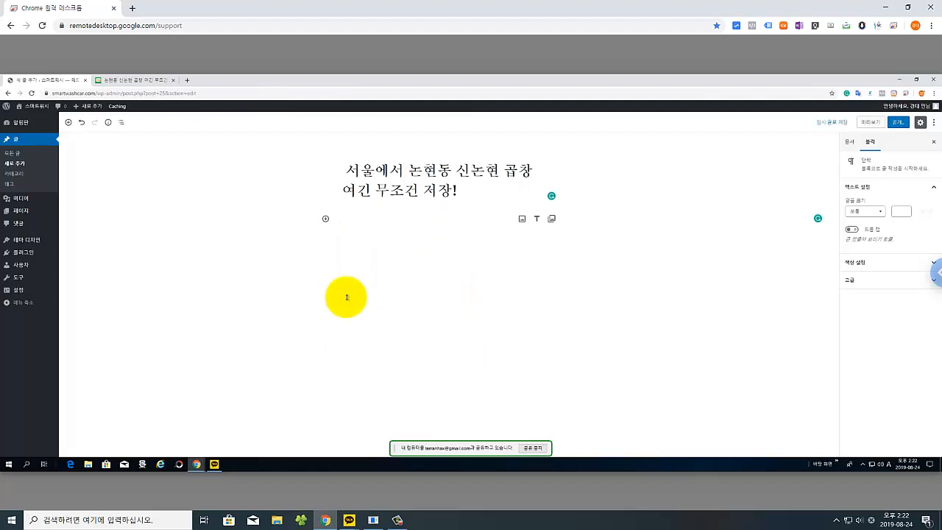
left_click(342, 225)
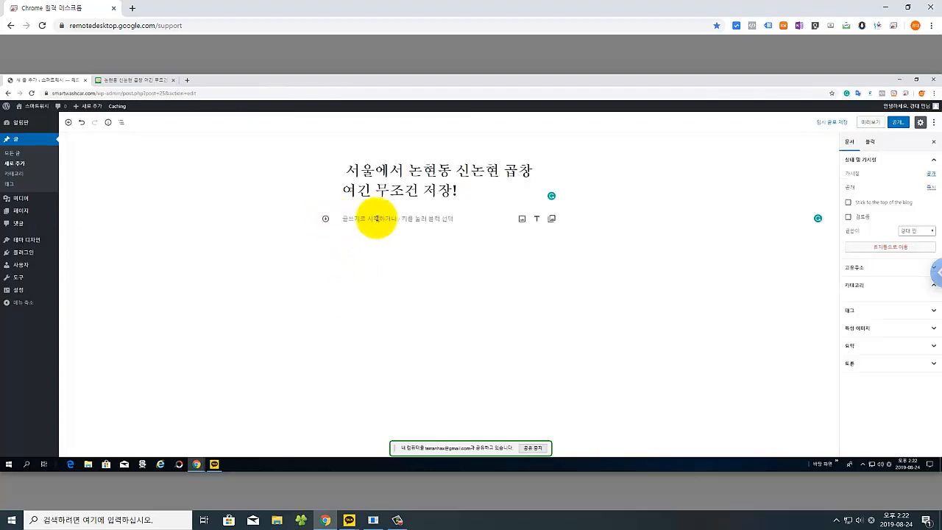
left_click(369, 216)
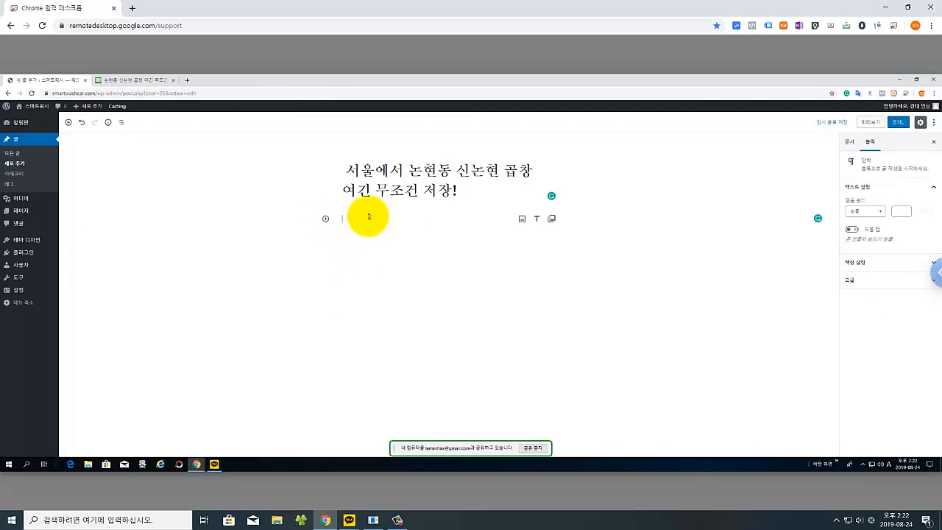
key("ctrl+v")
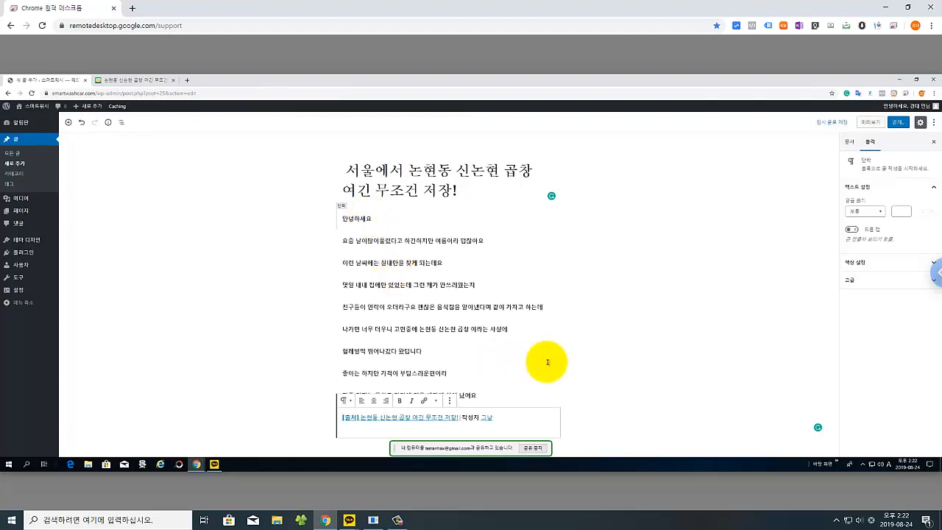
Step: Try right alignment on the first paragraph "안녕하세요" and leave it center-aligned
left_click(403, 217)
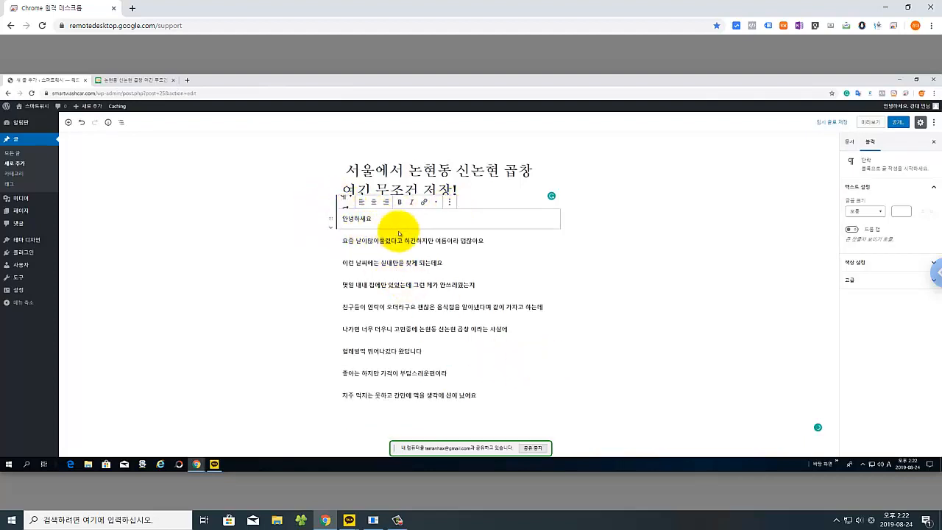
left_click(596, 241)
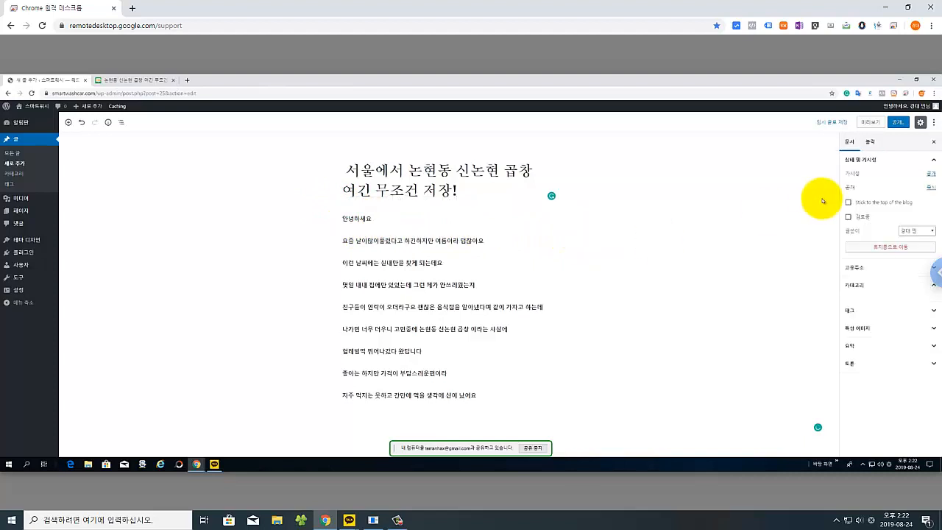
left_click(386, 222)
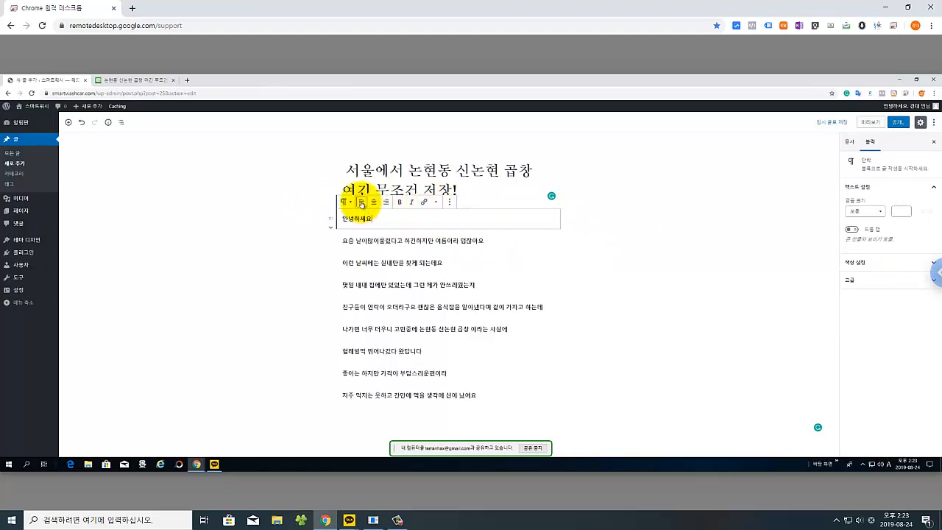
left_click(373, 202)
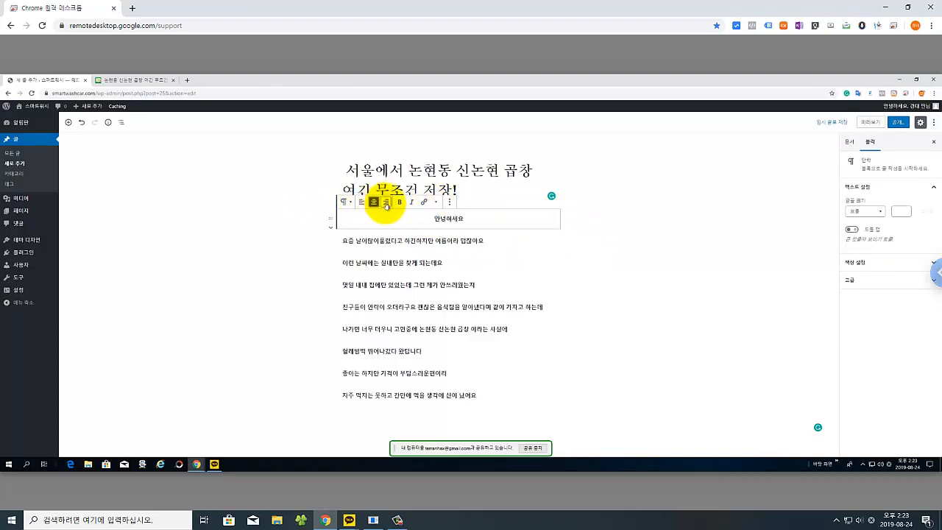
left_click(386, 203)
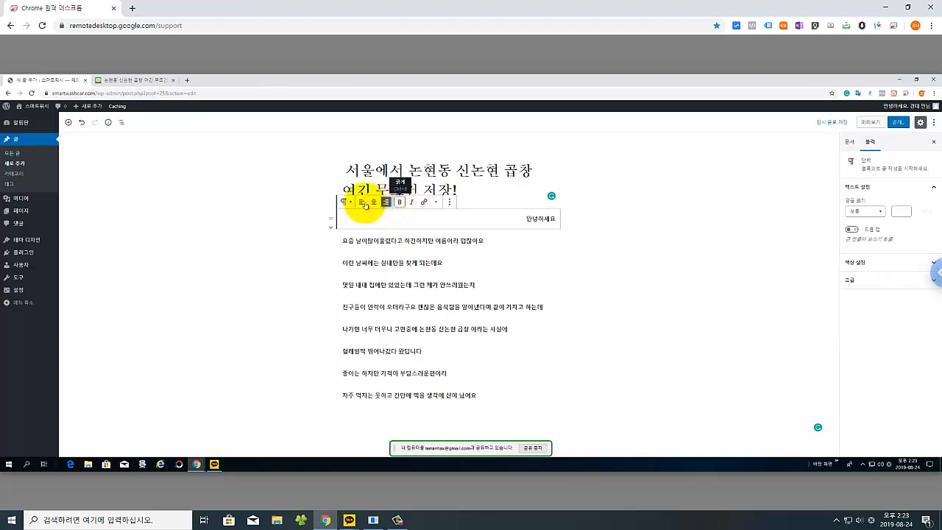
left_click(373, 202)
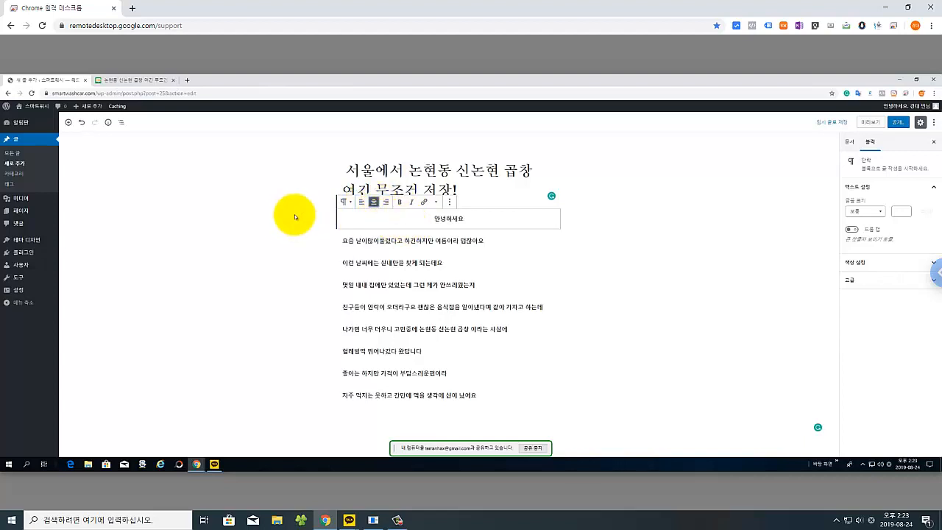
left_click(346, 203)
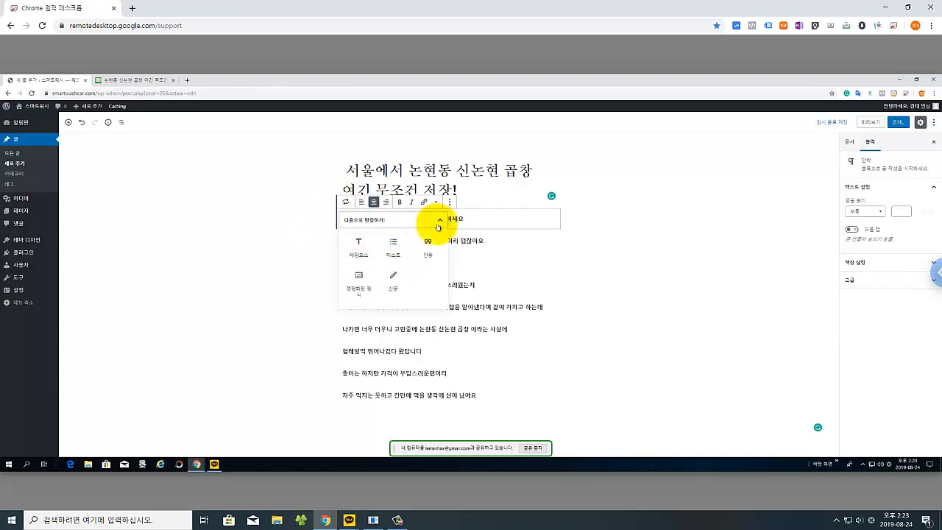
left_click(438, 225)
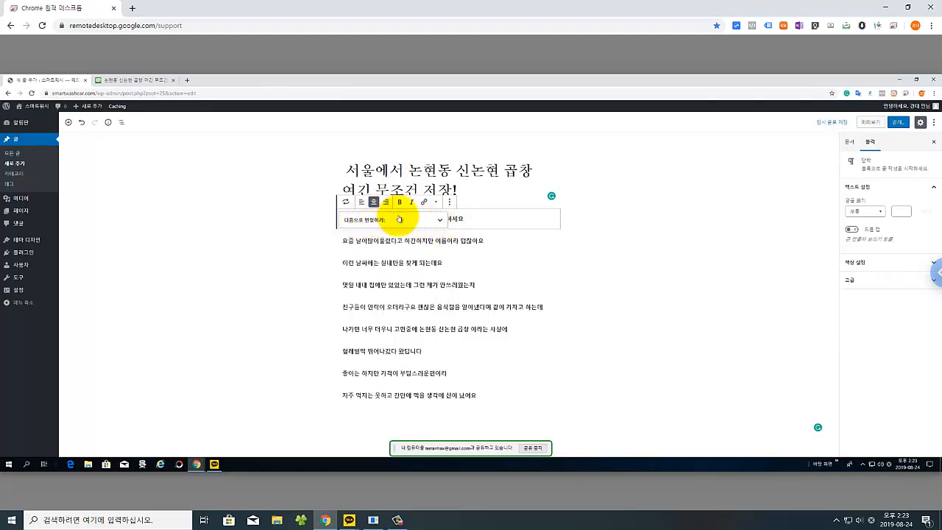
left_click(489, 223)
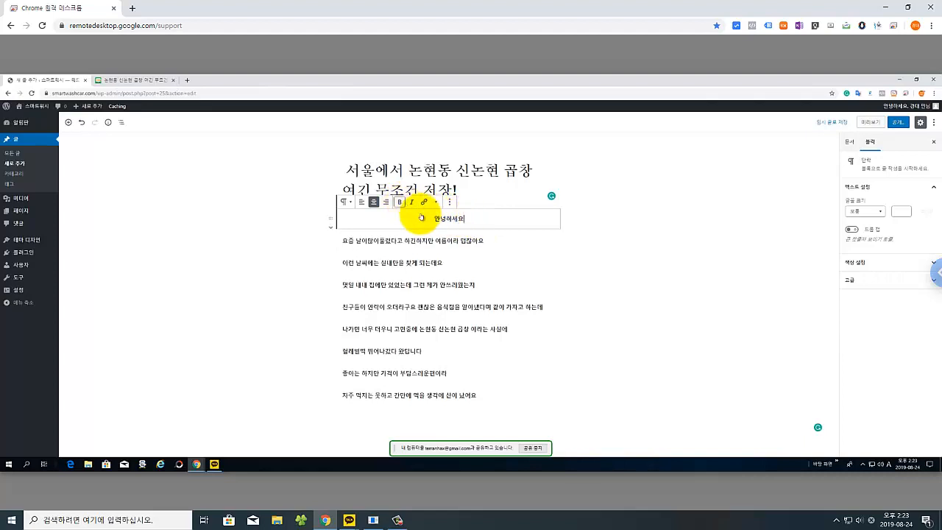
left_click_drag(433, 218, 477, 218)
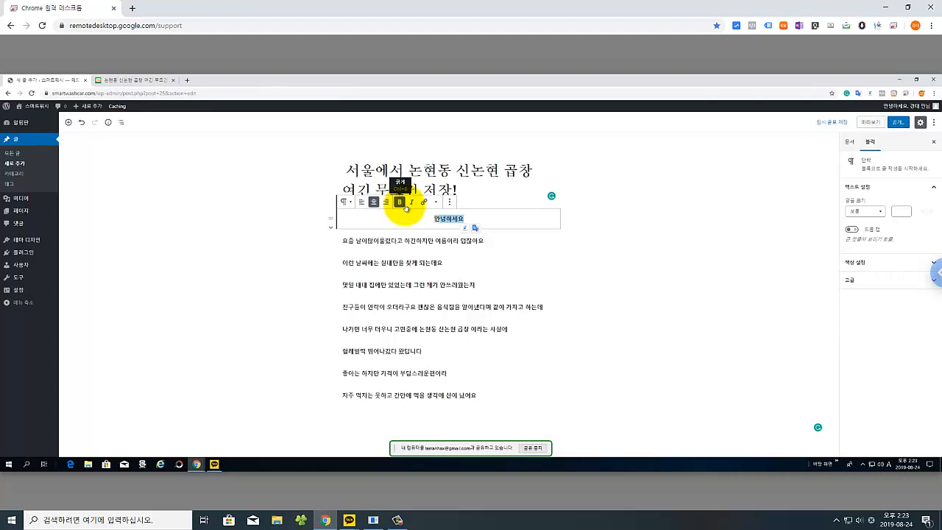
left_click(410, 205)
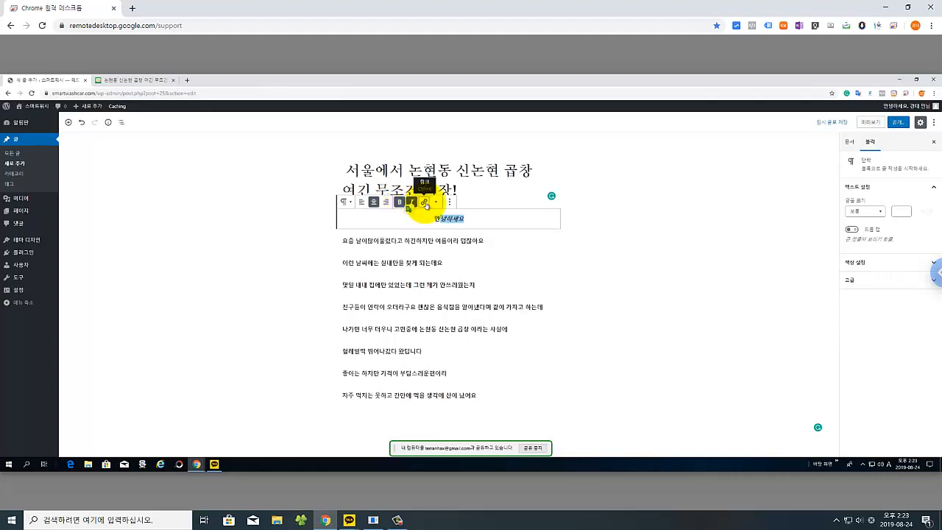
left_click(425, 203)
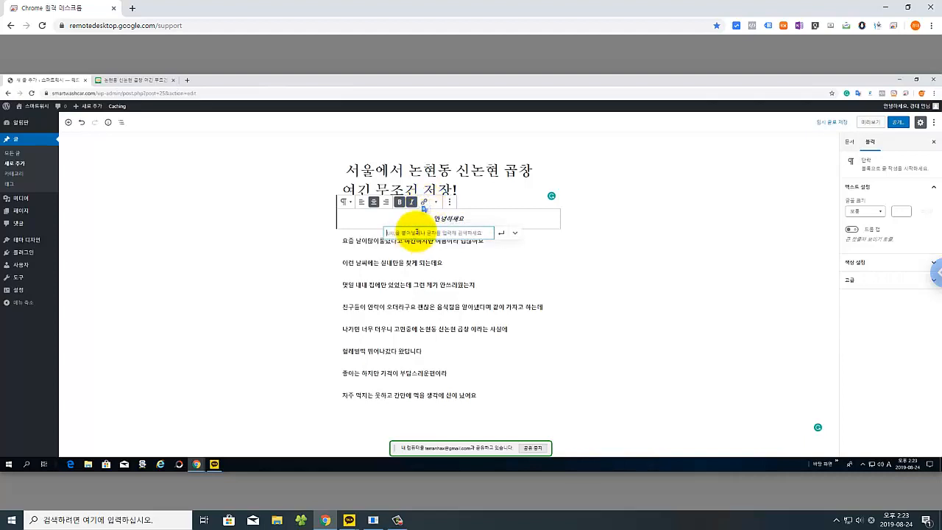
type("https://blog.naver.com/")
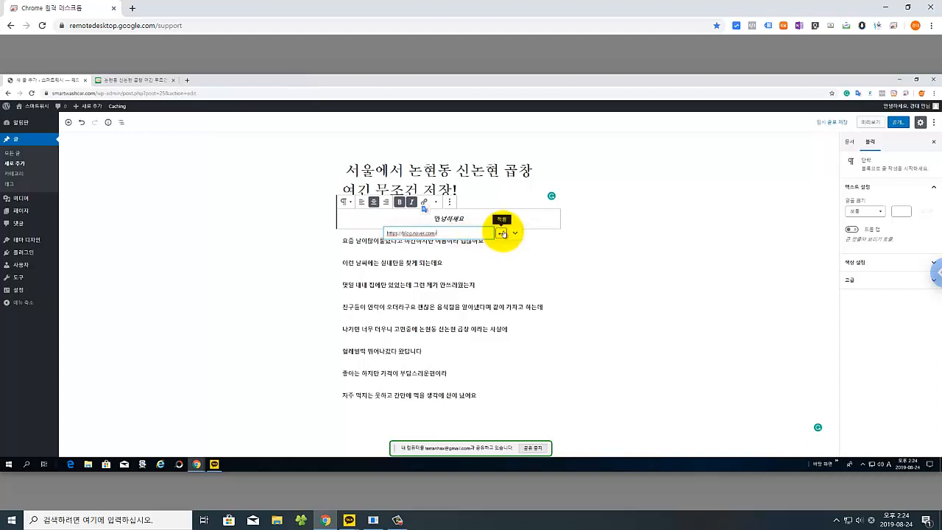
left_click(514, 234)
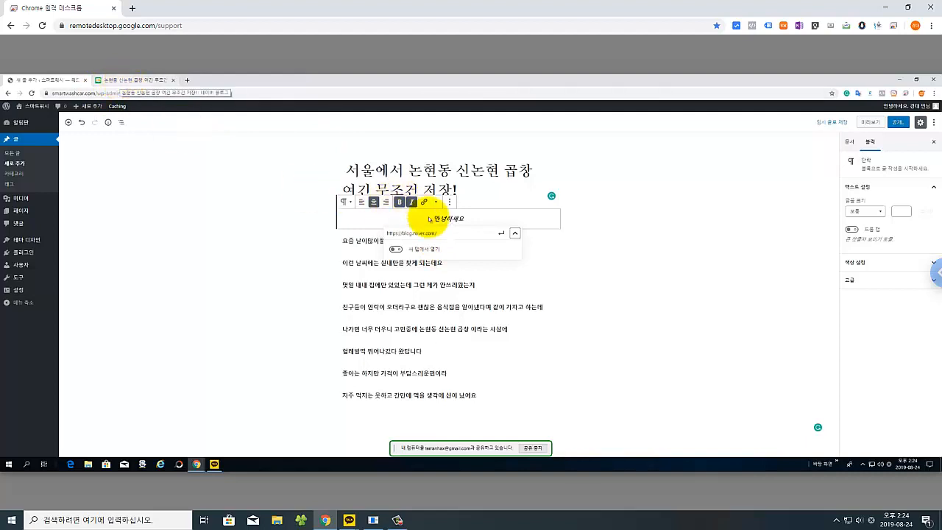
left_click(514, 234)
left_click(500, 234)
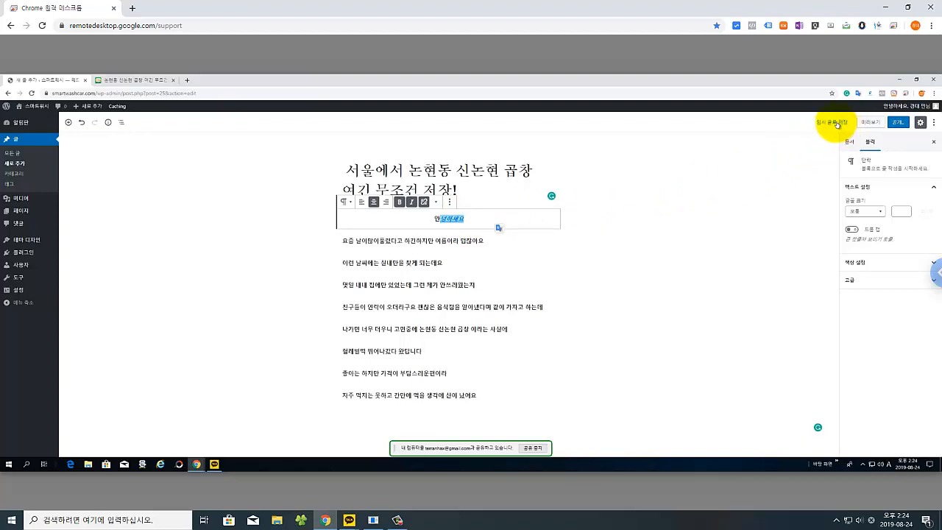
Step: Save the post as a draft and open its preview
left_click(837, 124)
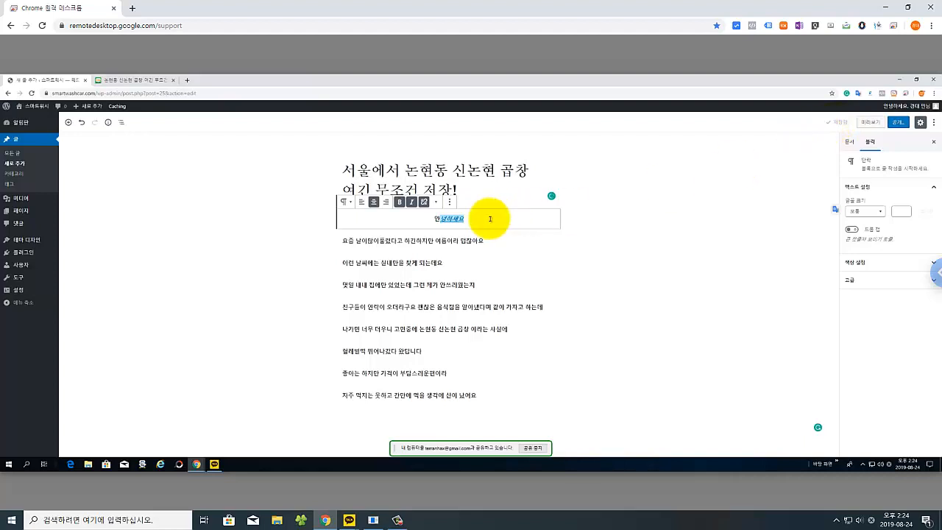
left_click(752, 199)
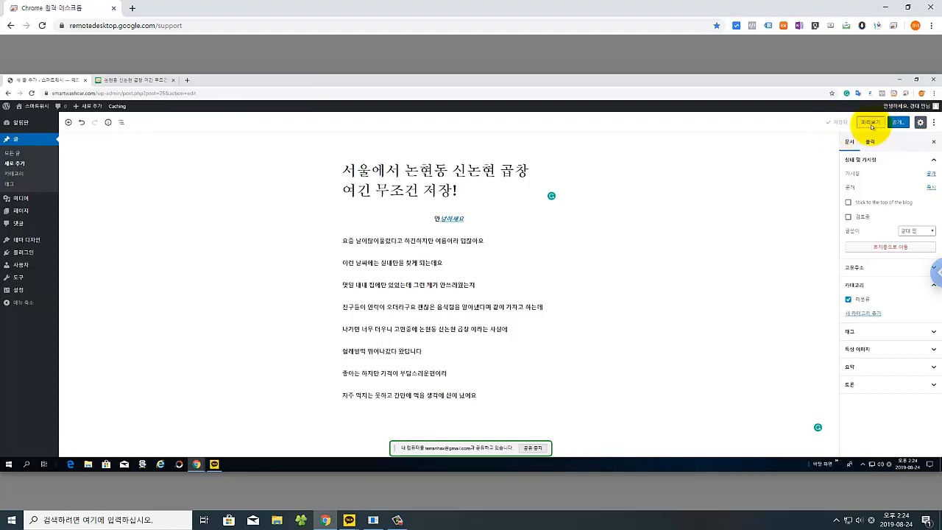
left_click(873, 125)
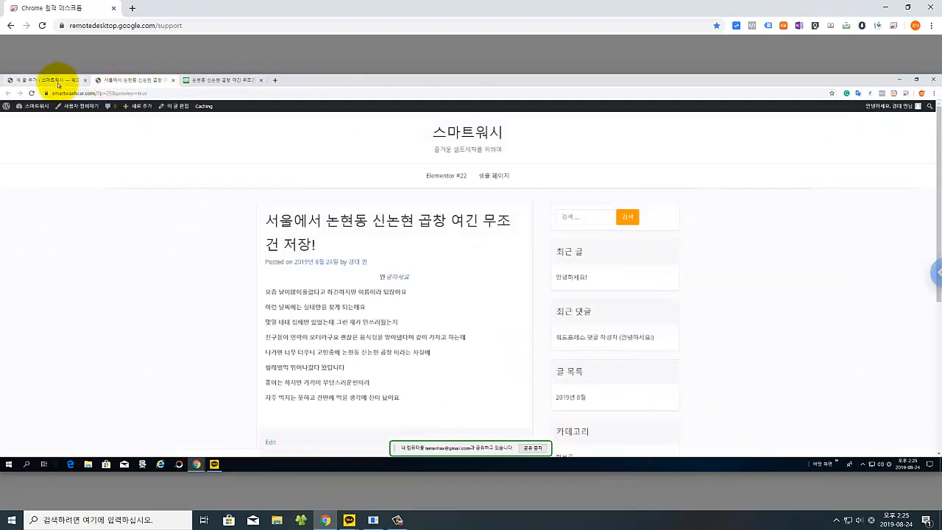
Step: Test the "녕하세요" link in the post preview and return to the preview page
left_click(58, 82)
left_click(136, 78)
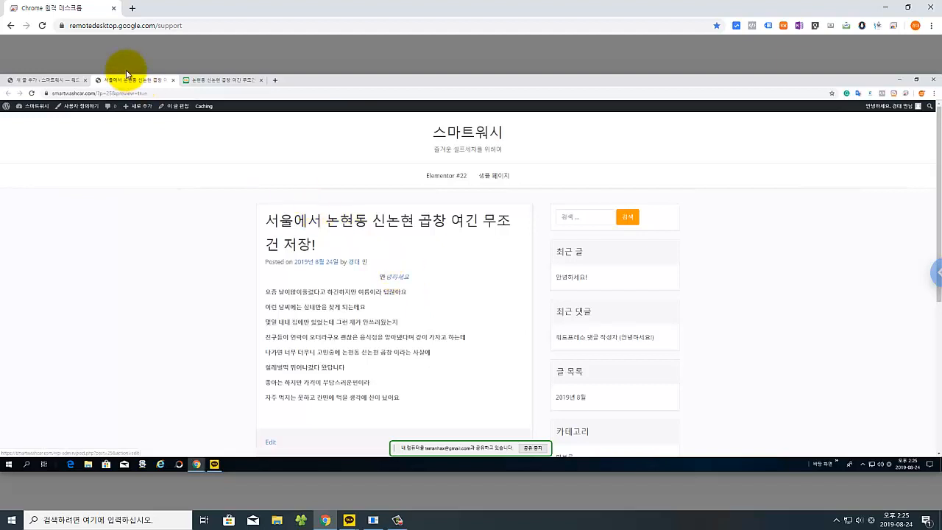
left_click(402, 280)
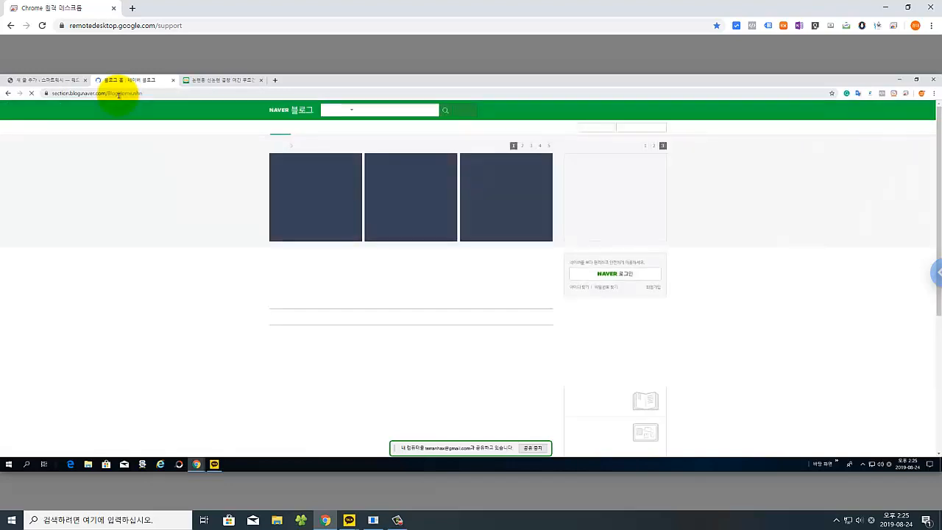
left_click(8, 92)
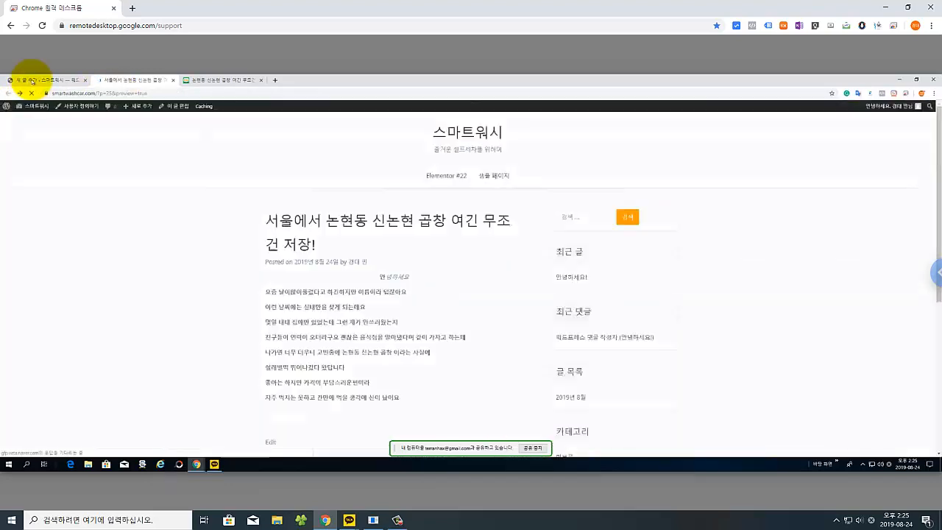
Step: Set the "녕하세요" link in the post editor to open in a new tab and save the draft
left_click(32, 80)
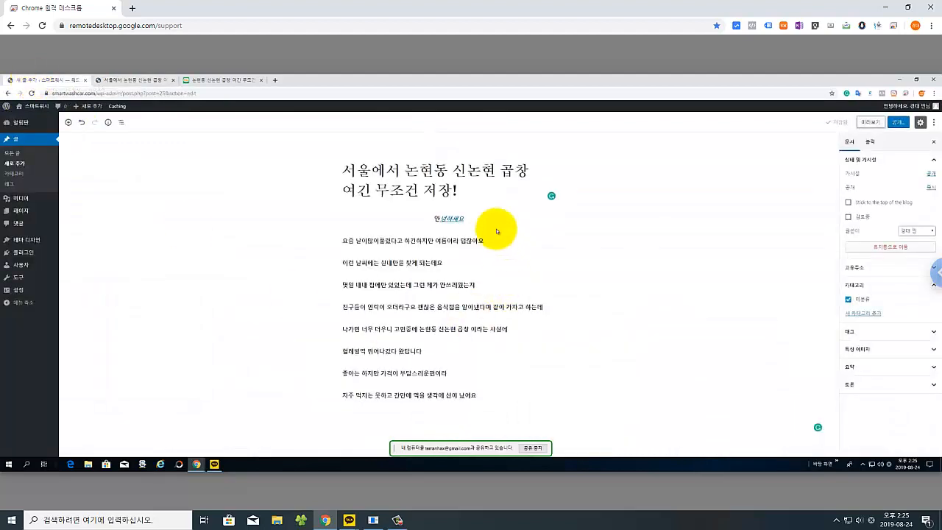
left_click_drag(466, 221, 444, 219)
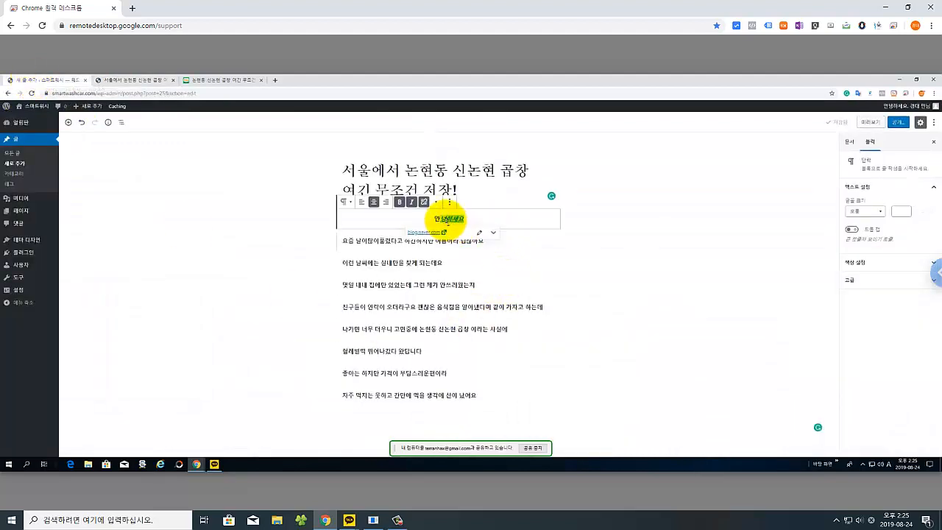
left_click(493, 234)
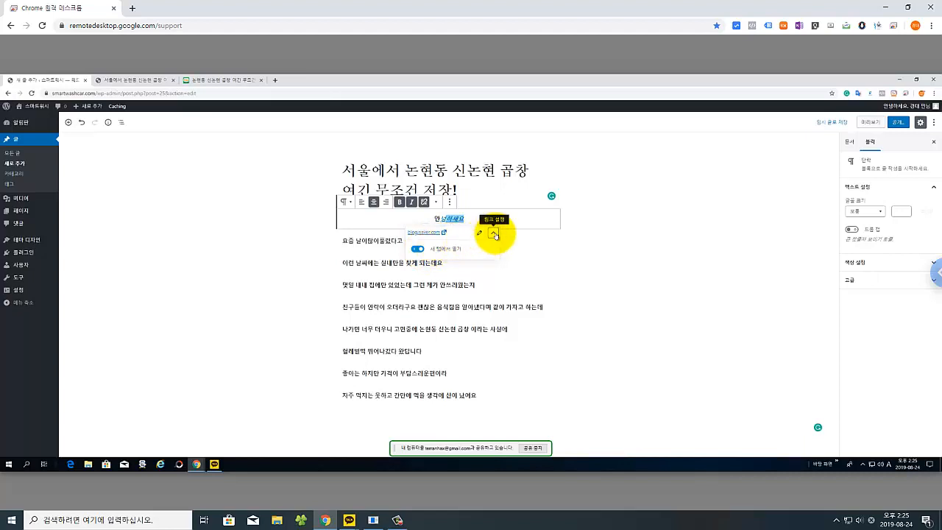
left_click(493, 234)
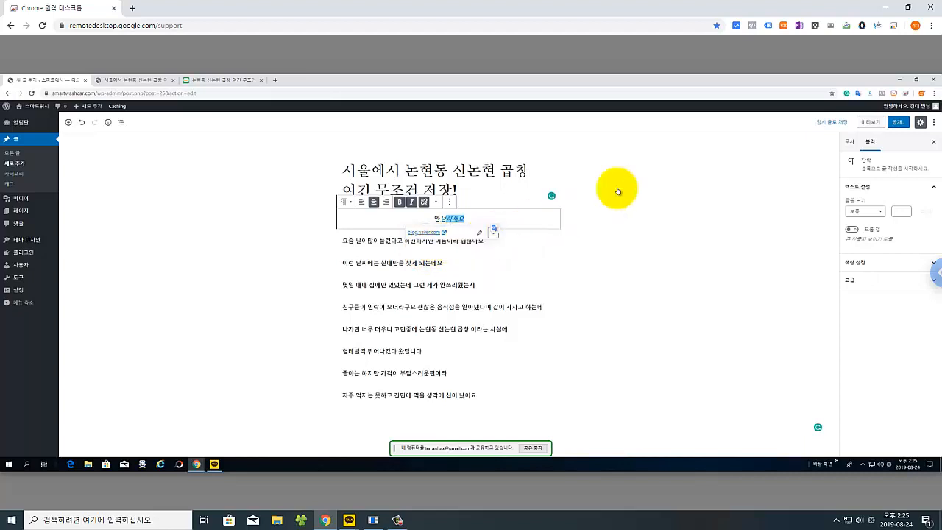
left_click(831, 122)
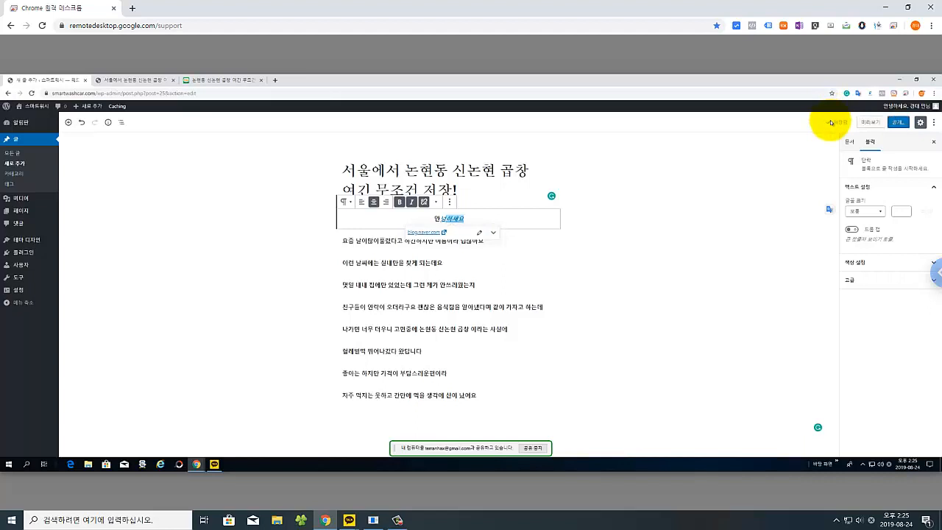
Step: Preview the post again, test whether its link opens in a new tab, and return to the editor
left_click(868, 122)
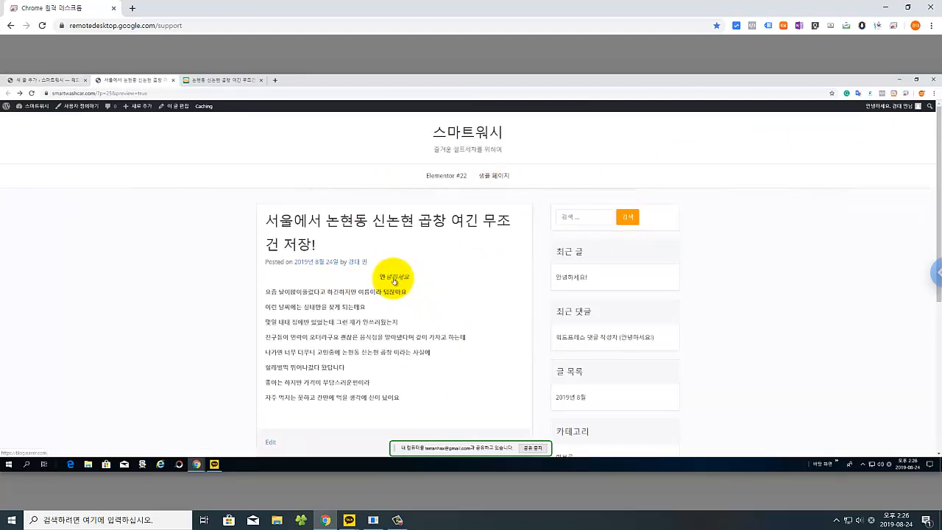
left_click(393, 277)
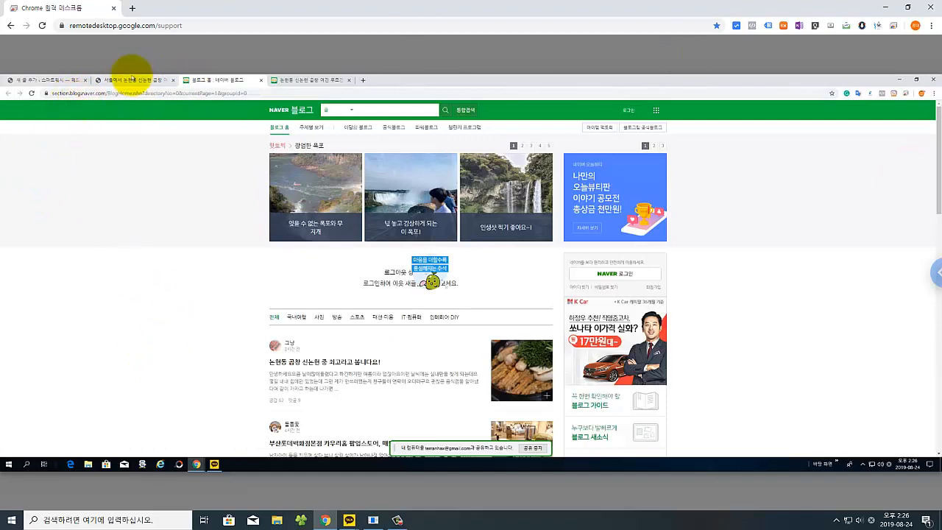
left_click(129, 80)
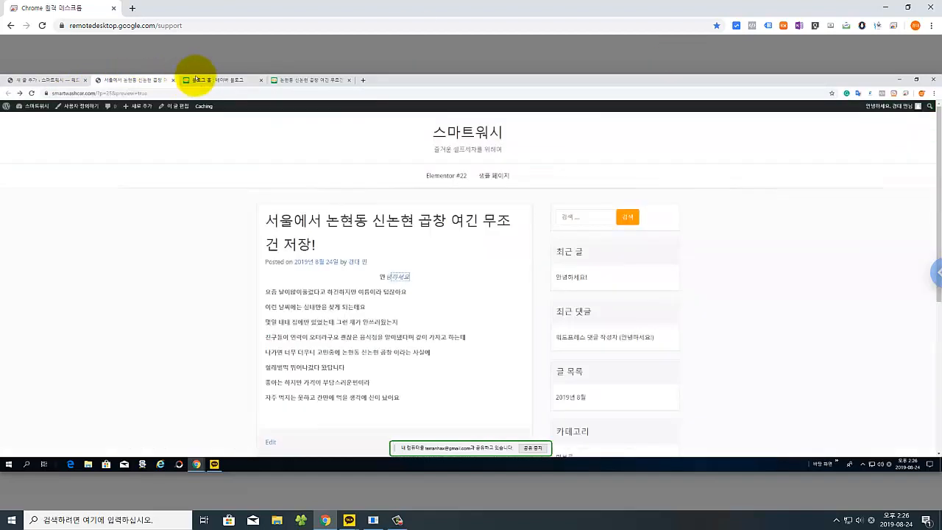
left_click(52, 79)
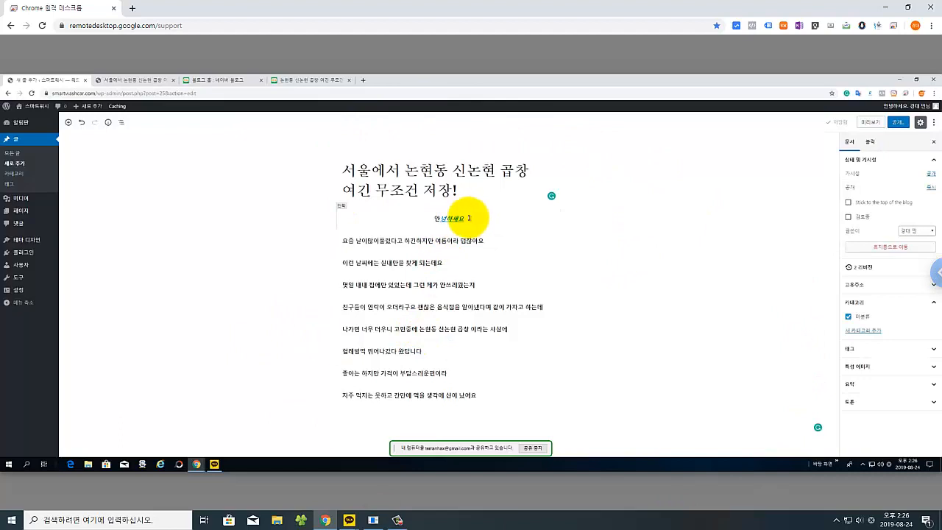
left_click(468, 218)
left_click_drag(441, 218, 479, 218)
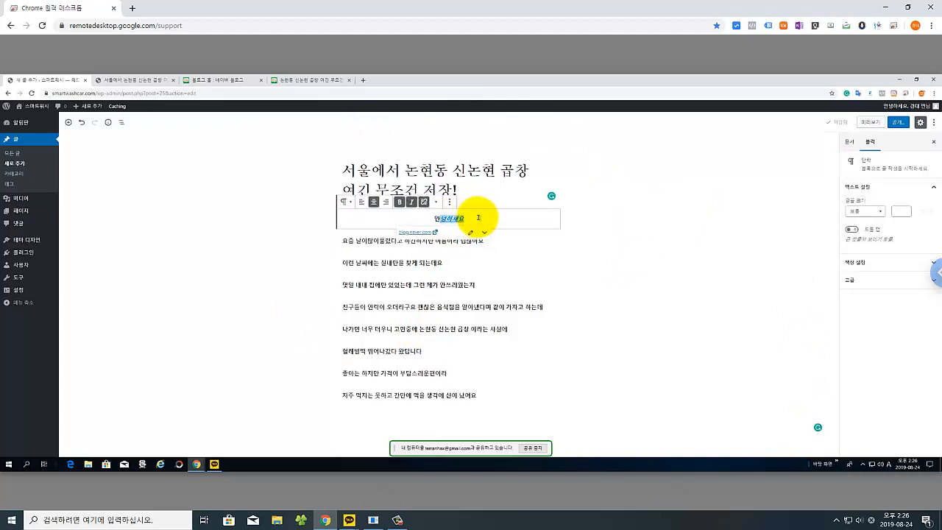
mouse_move(22, 267)
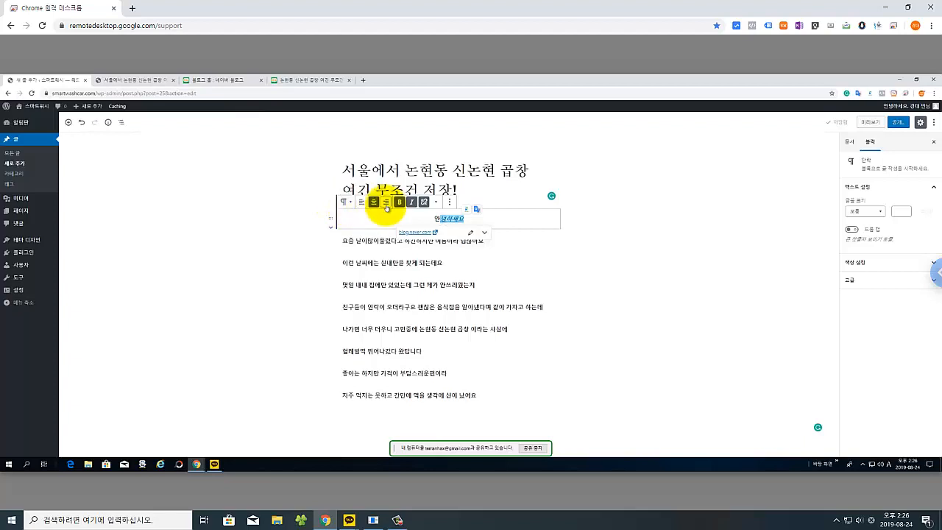
left_click(506, 217)
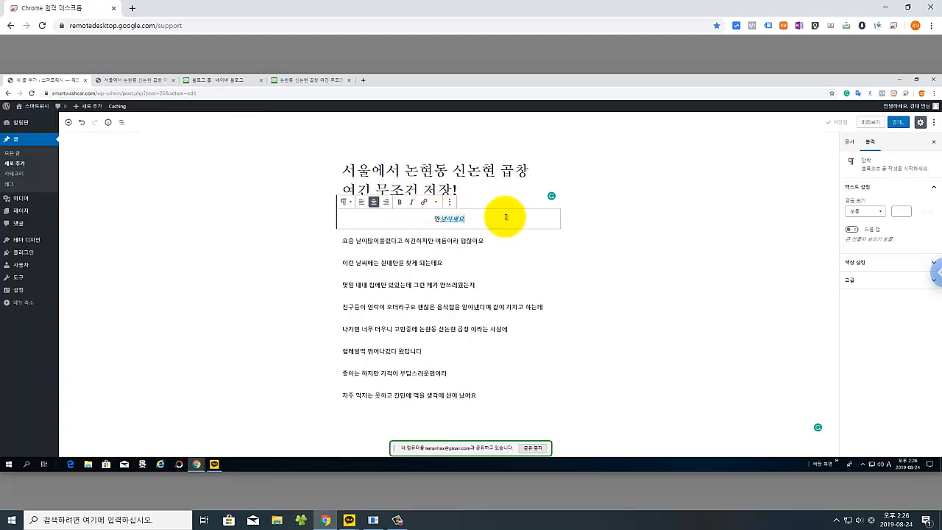
left_click(671, 219)
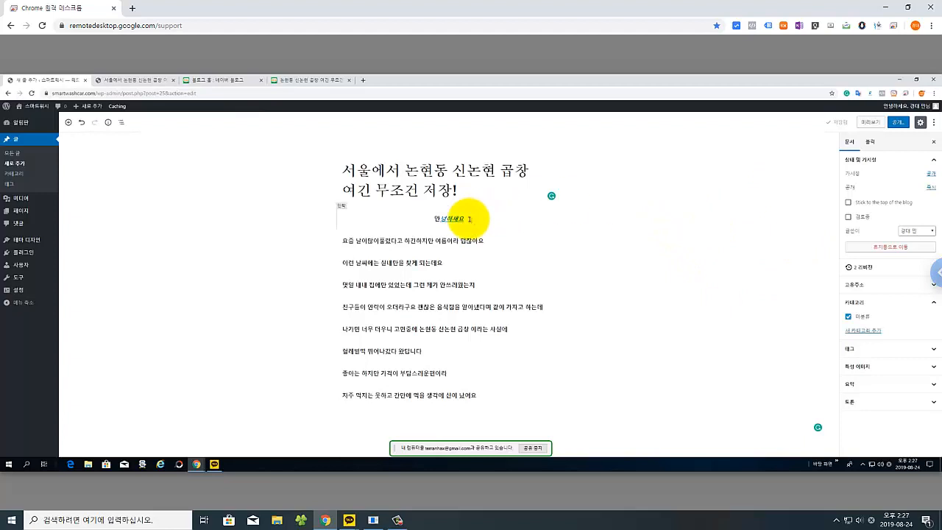
Step: Insert an empty block before the "안녕하세요" paragraph
left_click(469, 218)
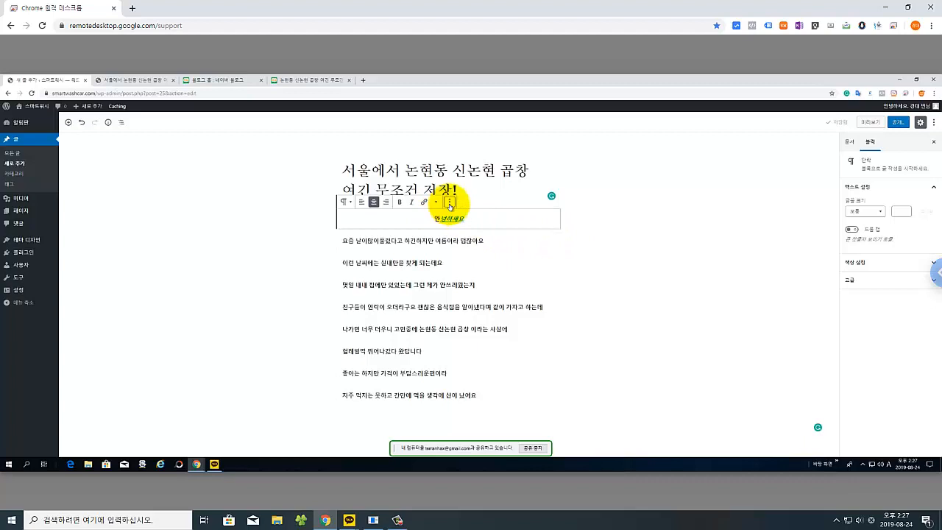
left_click(448, 203)
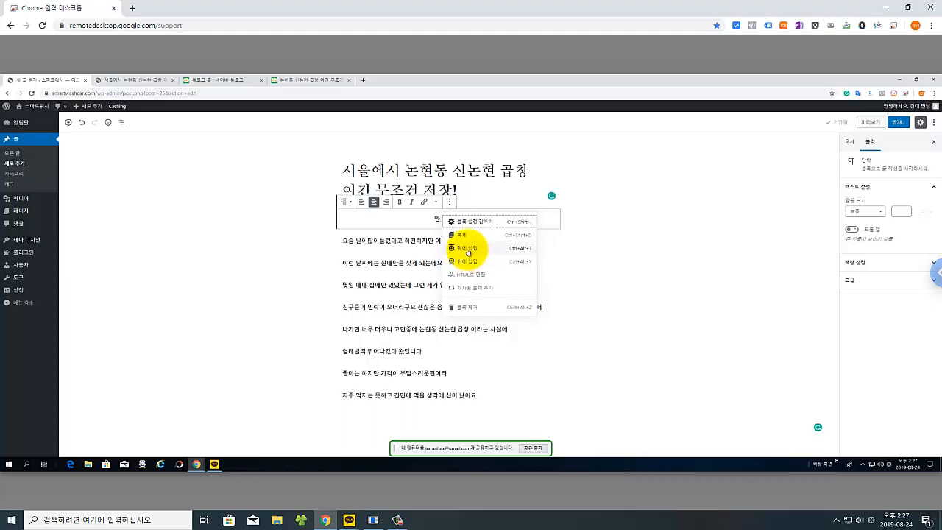
left_click(468, 249)
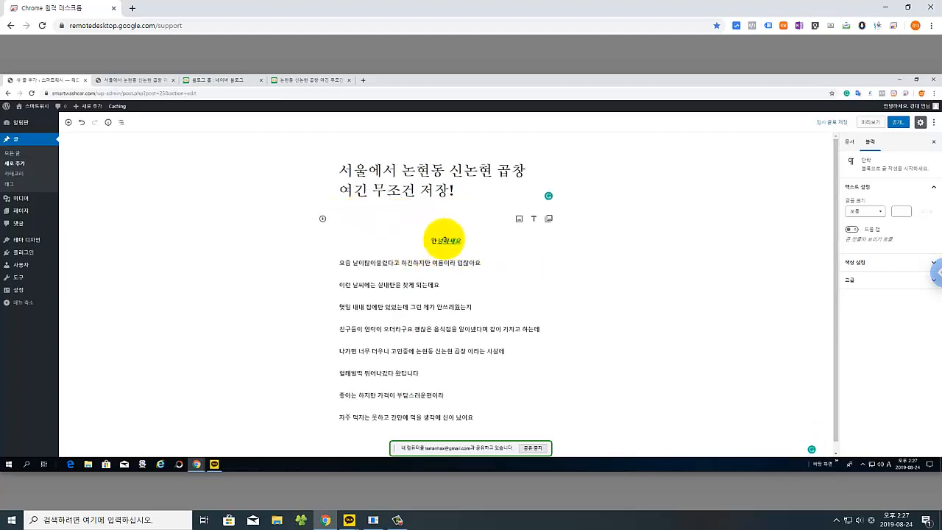
Step: Insert a block after the "안녕하세요" paragraph and make it an image (이미지) block
left_click(446, 240)
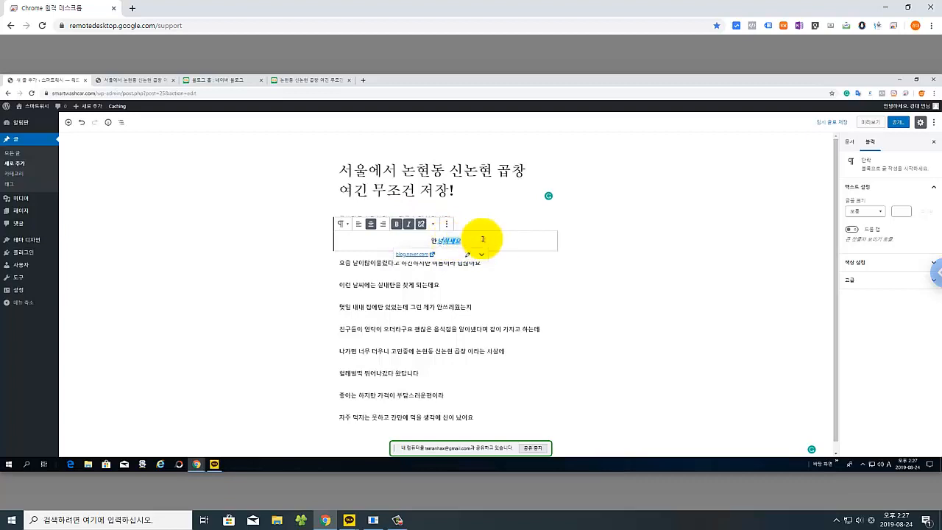
left_click(447, 225)
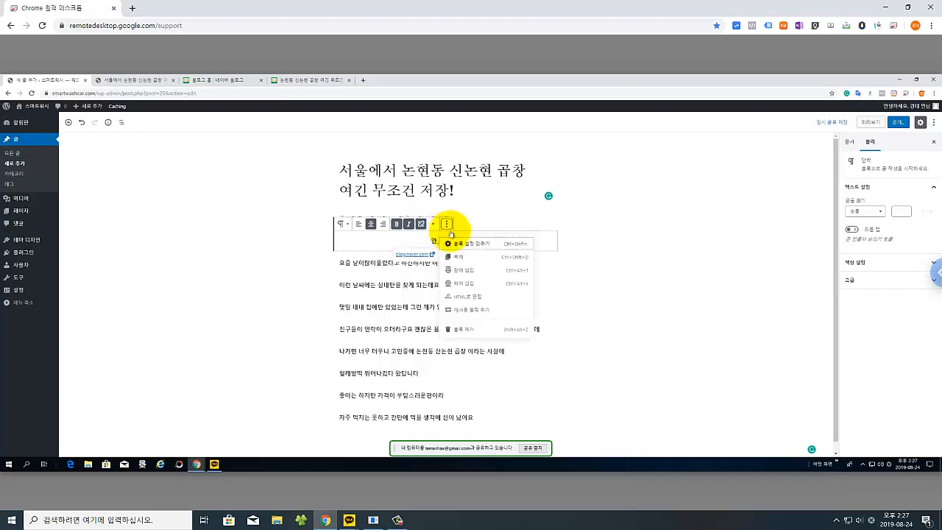
left_click(470, 287)
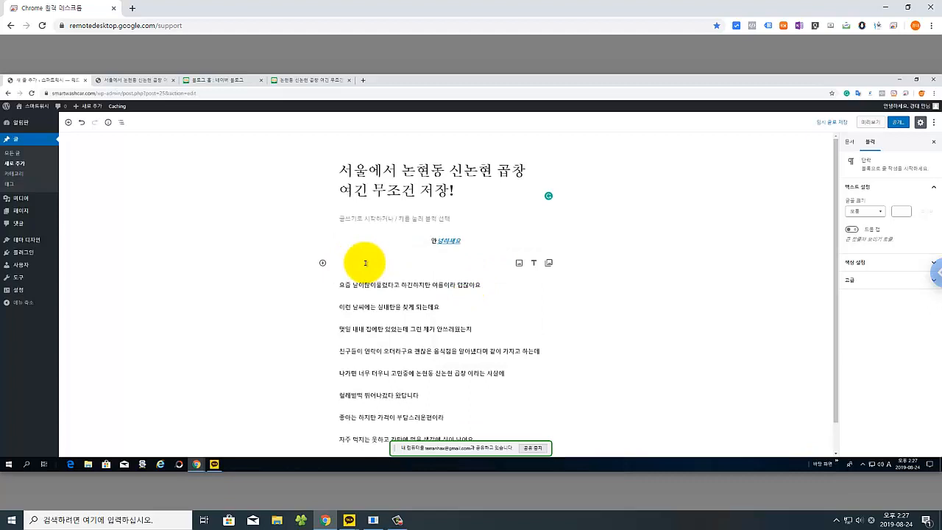
left_click(518, 264)
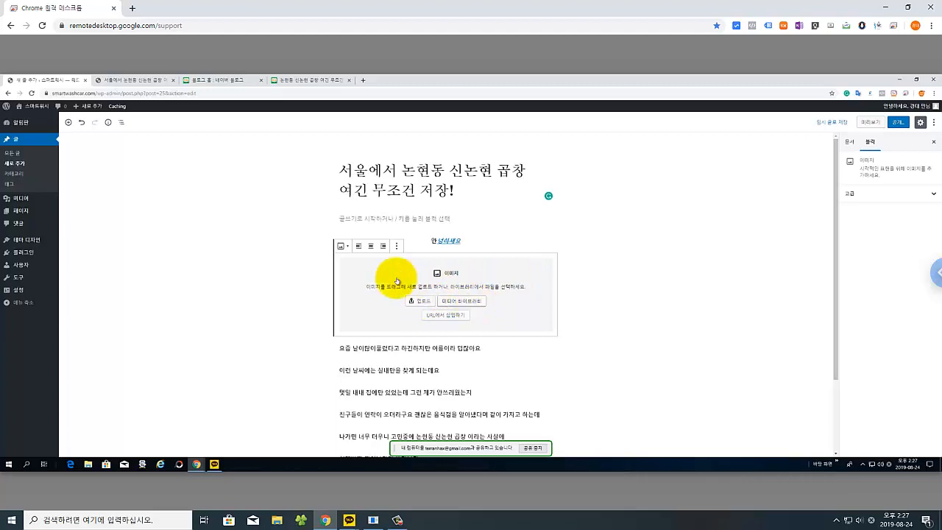
mouse_move(34, 200)
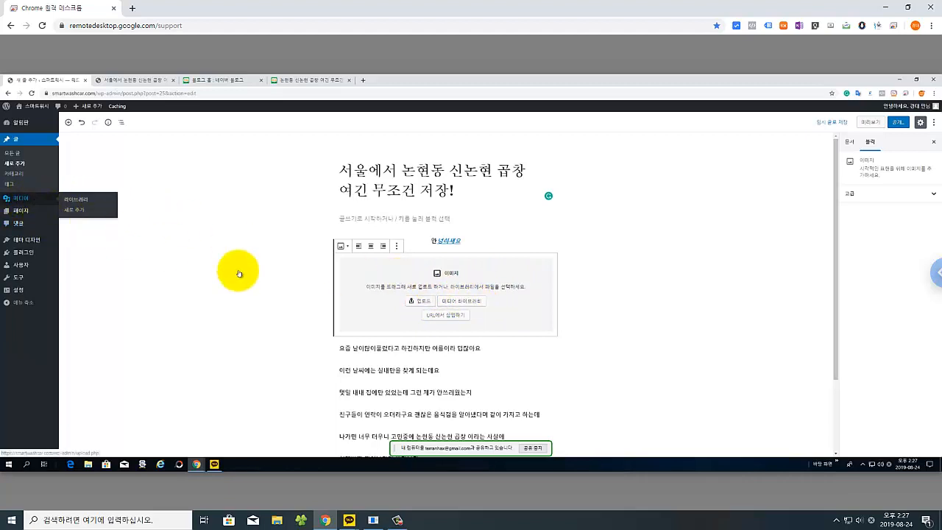
Step: Open the article "논현동 곱창 신논현 중 최고라고 봅니다요!" from the Naver blog home and find its restaurant storefront photo
left_click(212, 81)
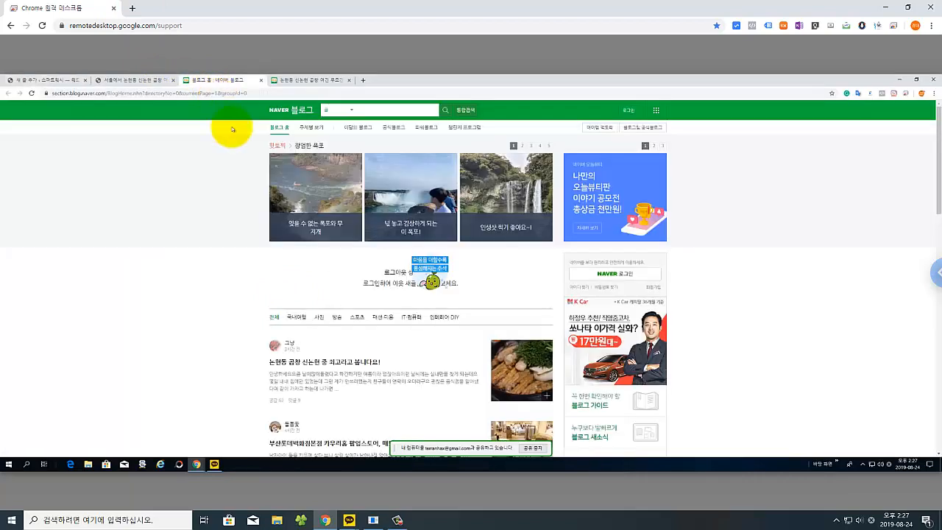
right_click(318, 189)
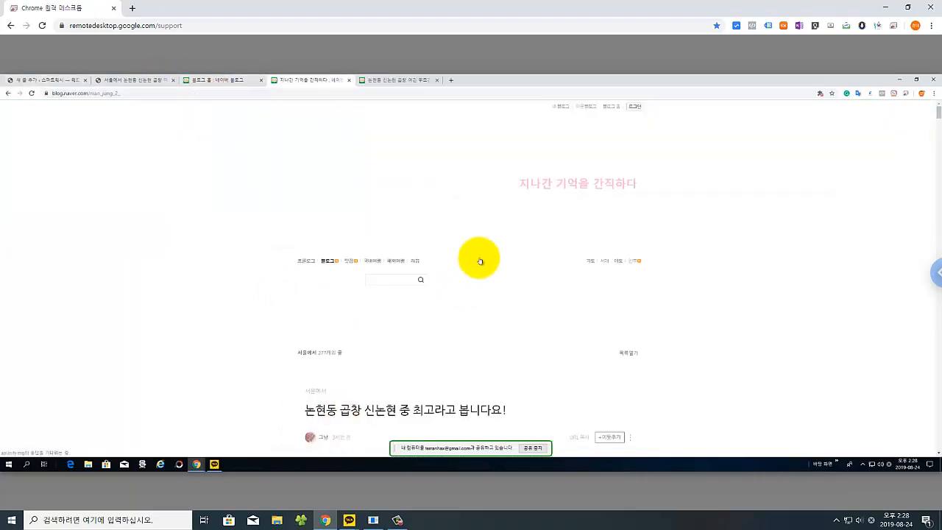
scroll(480, 259, "down", 5)
scroll(545, 329, "down", 7)
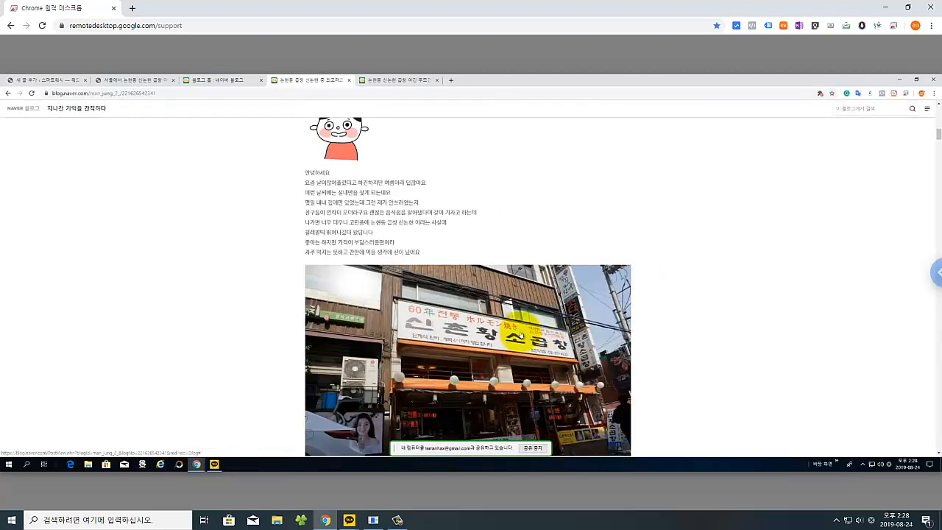
Step: Open the article's restaurant storefront photo in its own tab and select its full image address
right_click(514, 336)
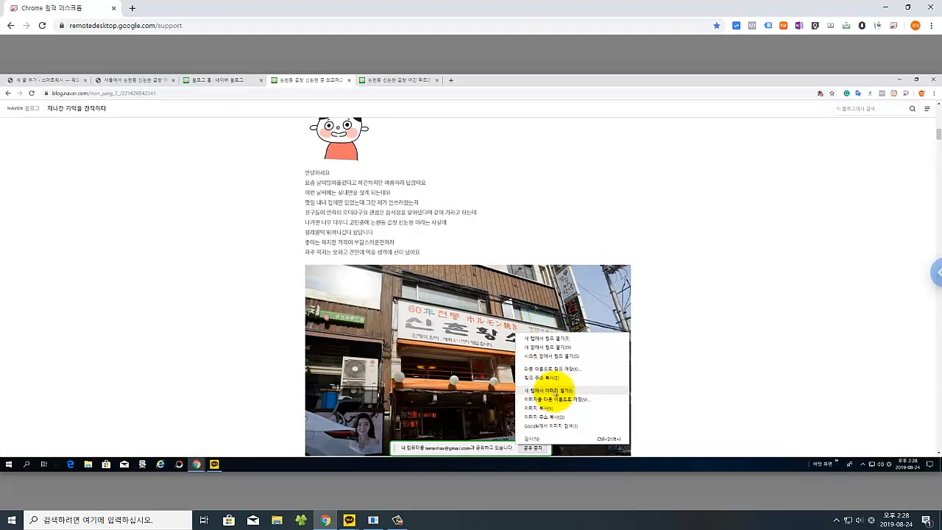
left_click(554, 390)
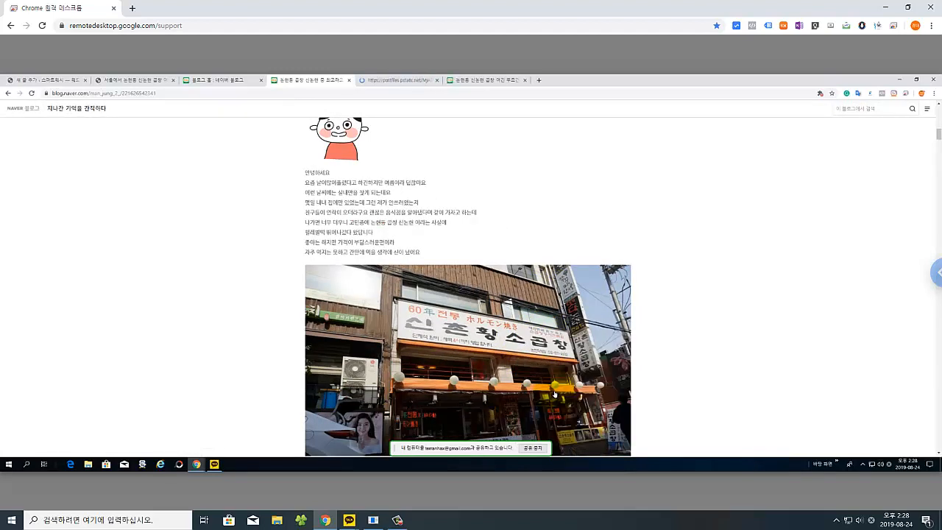
left_click(391, 79)
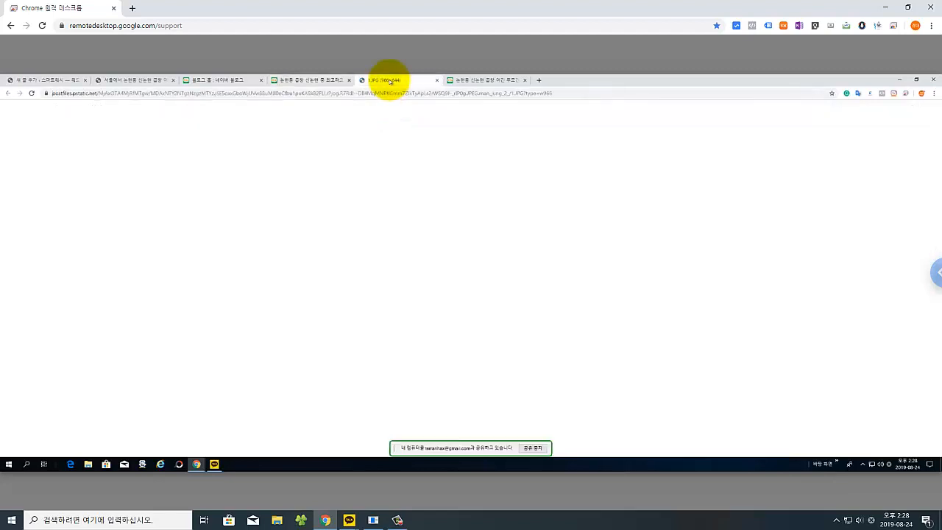
left_click_drag(577, 91, 6, 92)
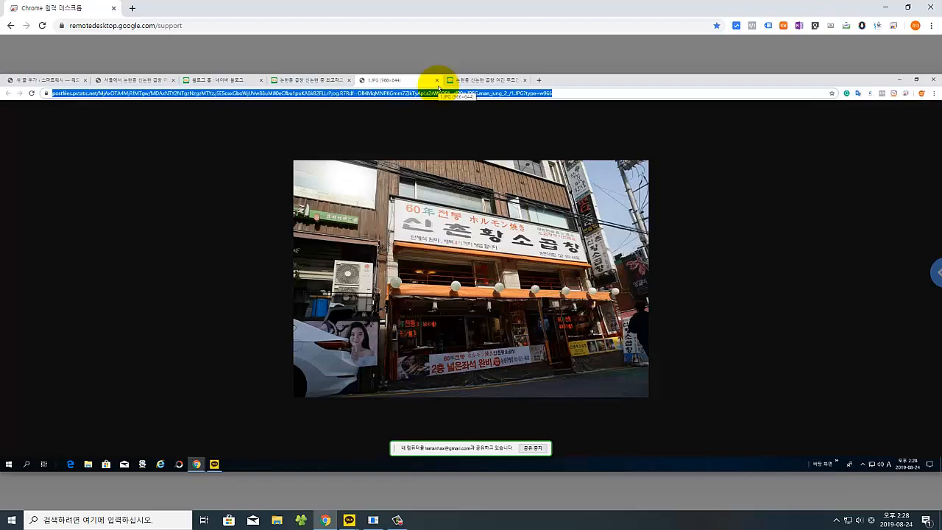
Step: Return to the WordPress post editor and fill the empty image block with img2-1.png from the media library
left_click(304, 80)
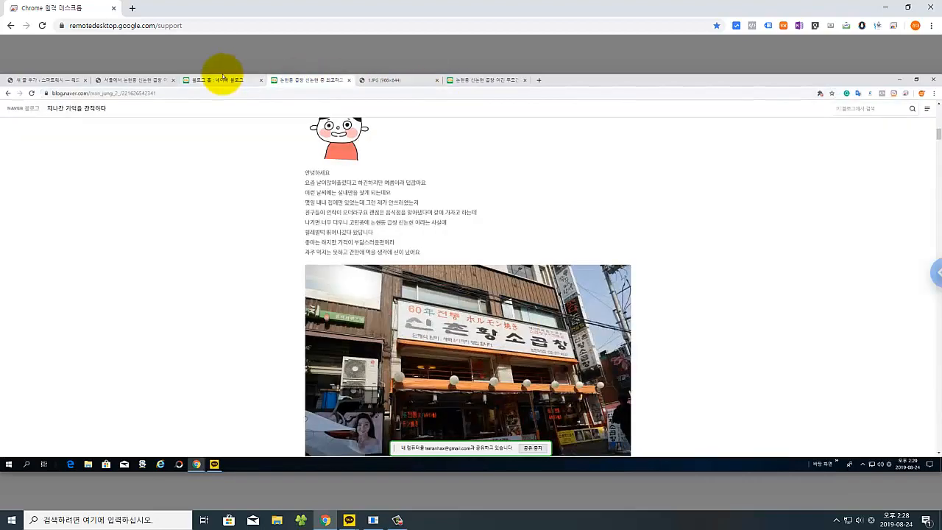
left_click(222, 79)
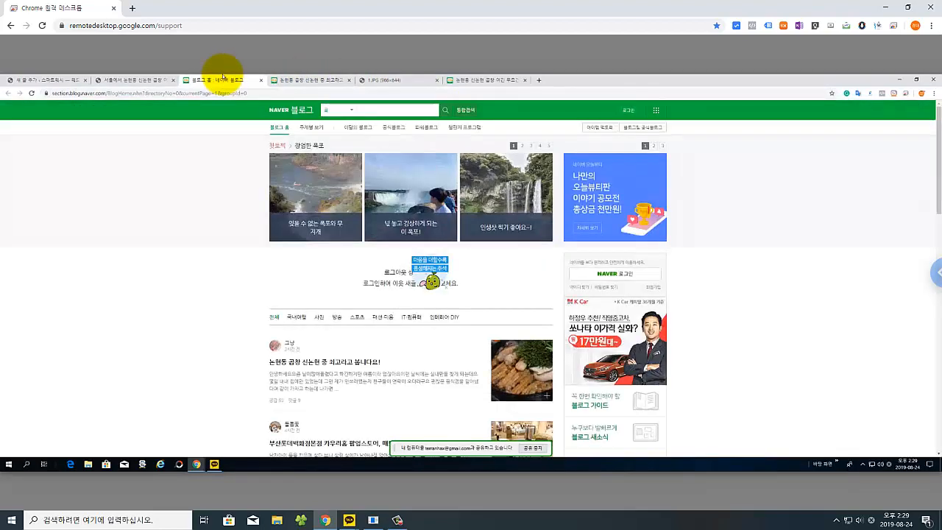
left_click(131, 81)
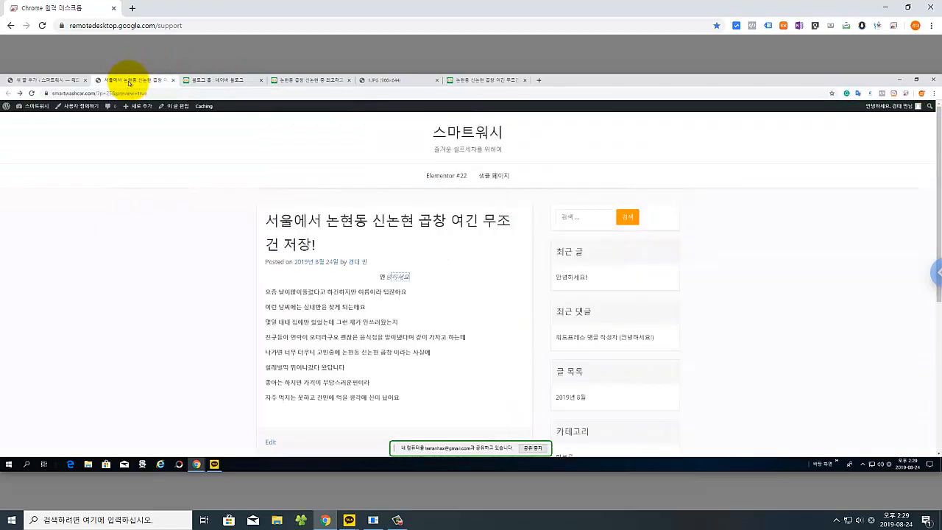
left_click(31, 81)
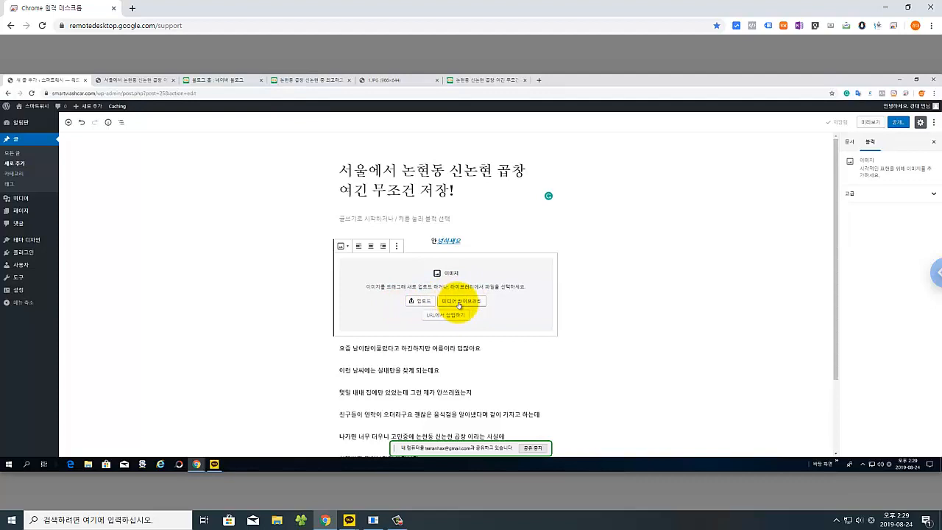
left_click(459, 301)
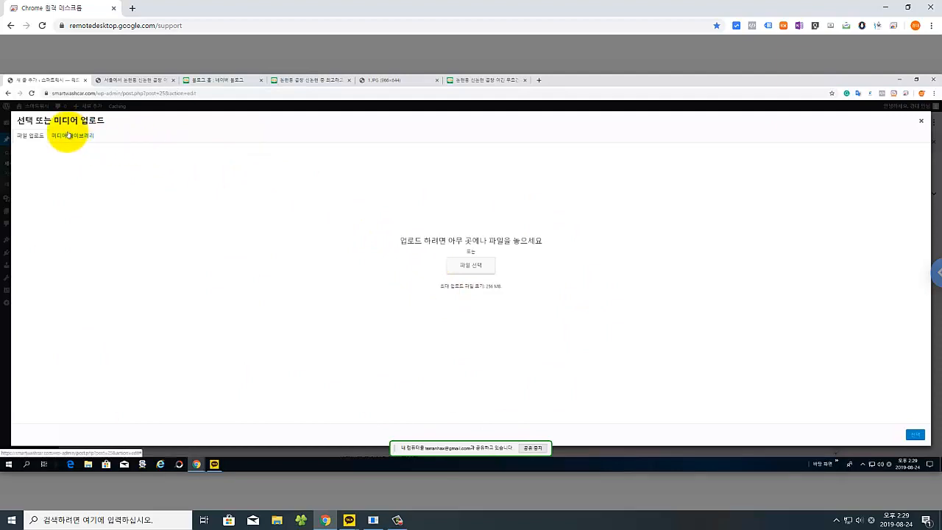
left_click(68, 134)
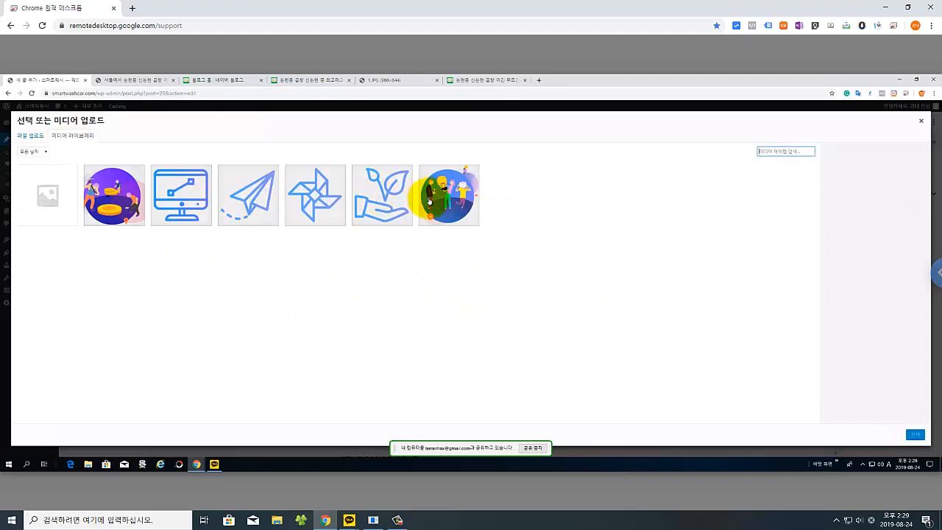
left_click(116, 206)
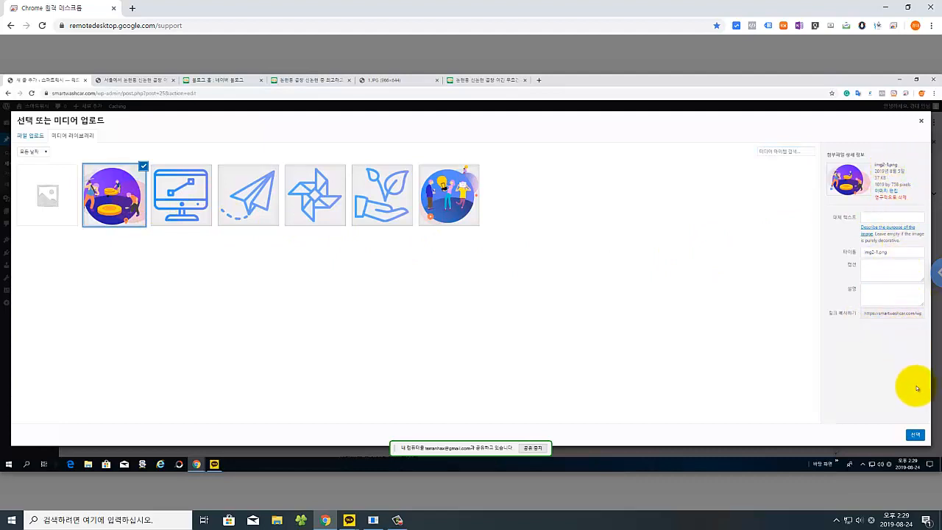
left_click(914, 435)
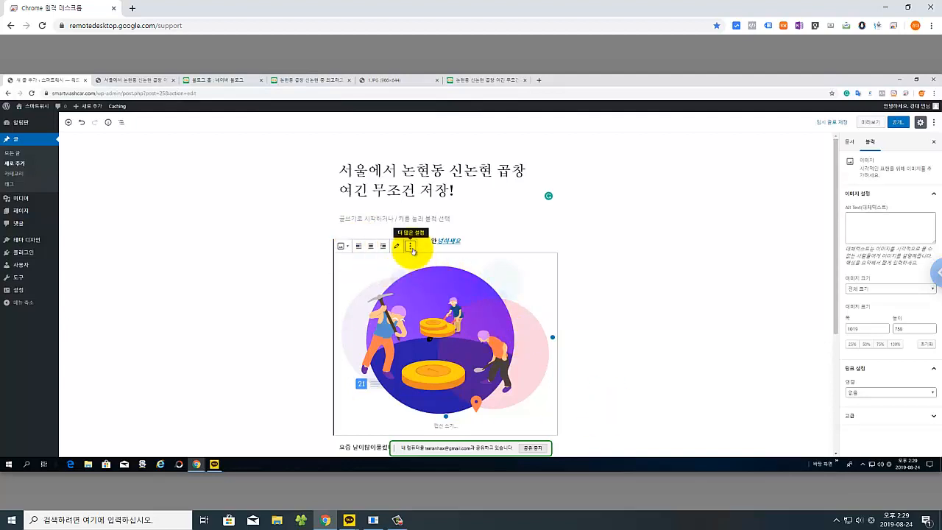
Step: Show the image block's HTML code and return the block to visual editing (비주얼로 편집)
left_click(410, 247)
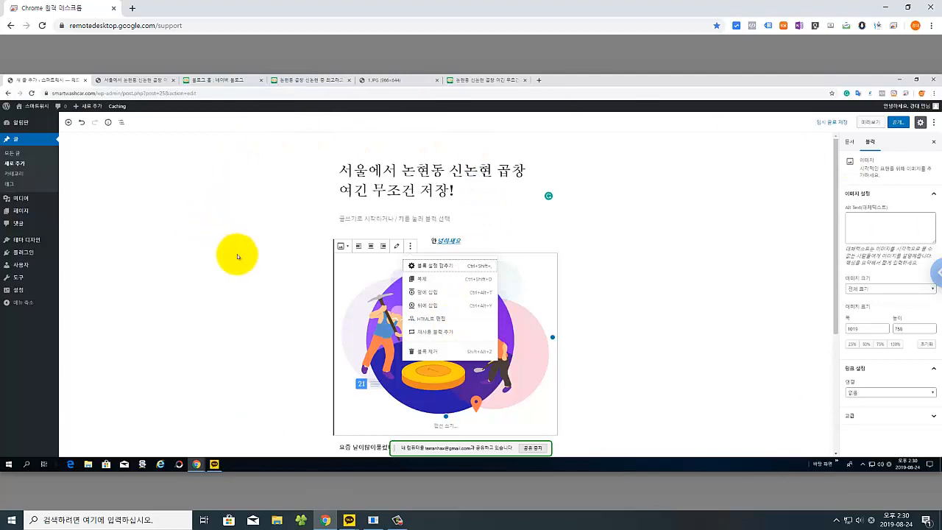
left_click(424, 319)
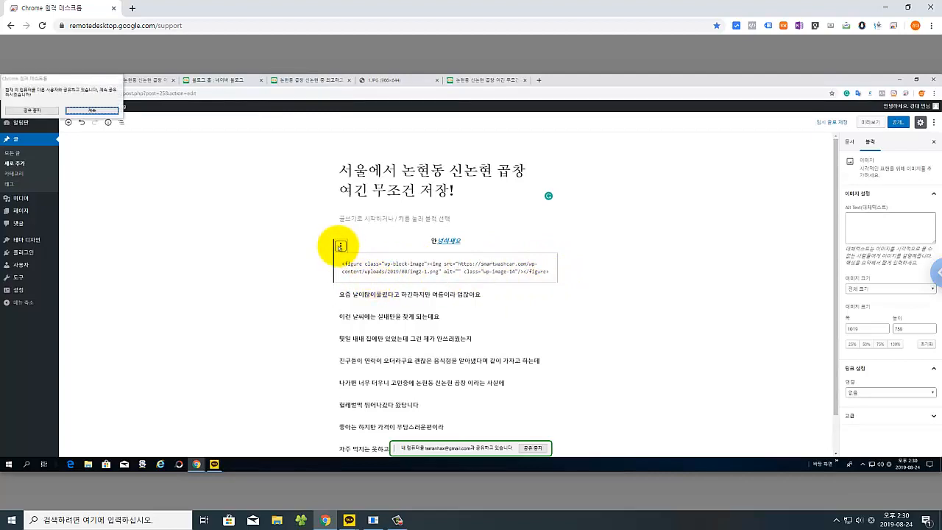
left_click(339, 245)
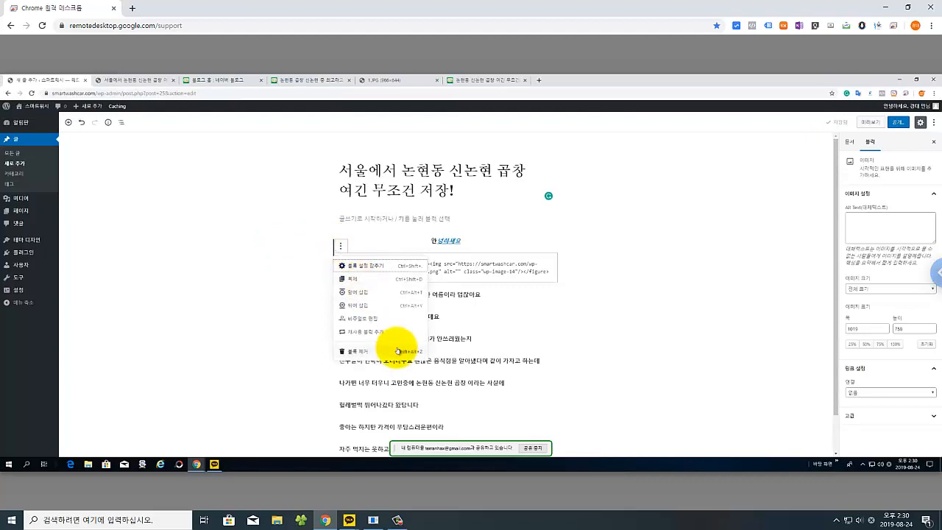
left_click(369, 318)
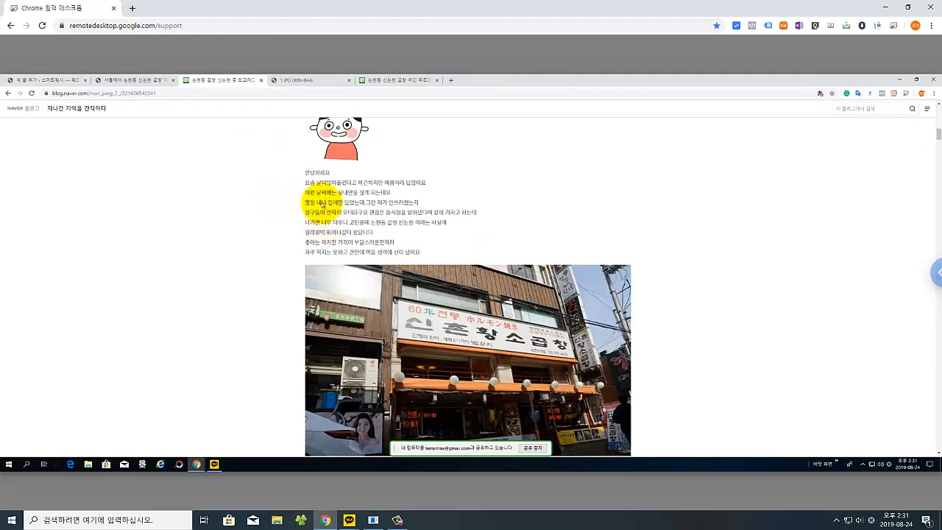
Step: Open the frame source of the Naver blog article and compare it with the article page
right_click(322, 203)
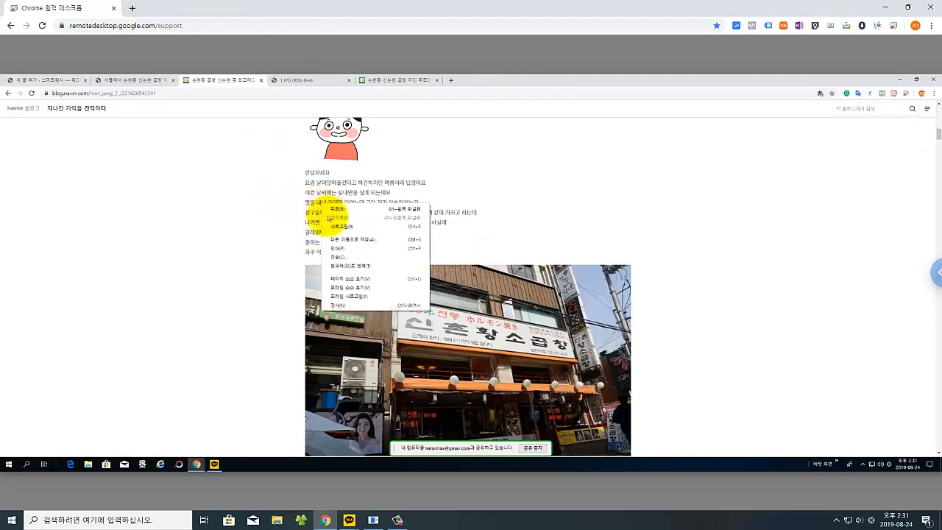
left_click(351, 286)
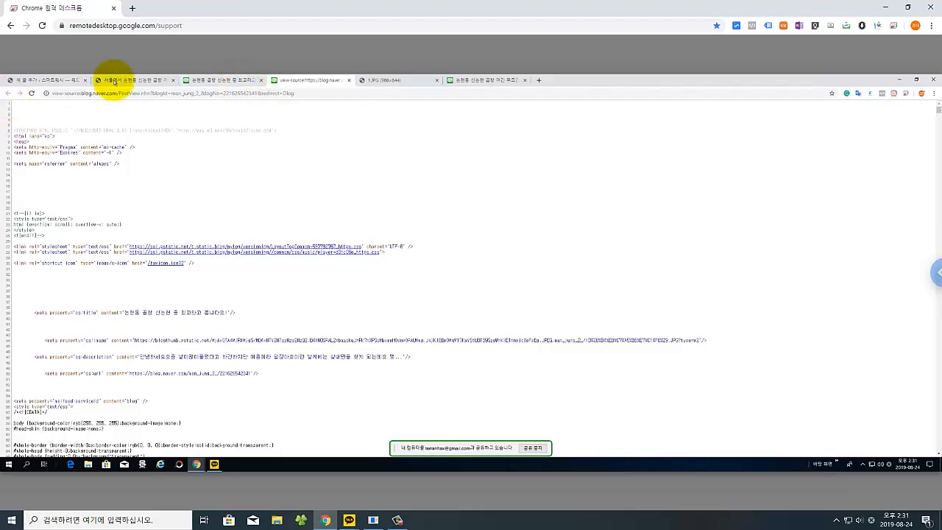
left_click(229, 79)
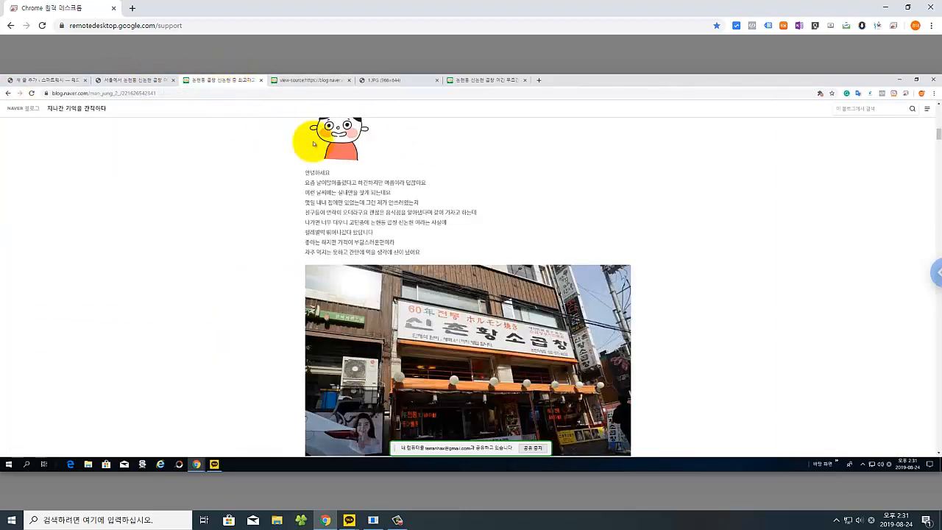
left_click(296, 81)
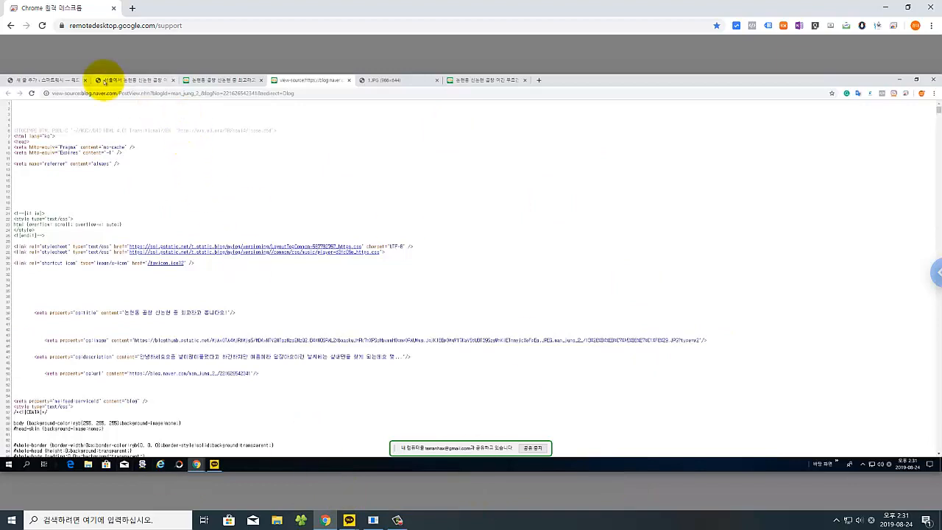
Step: Look at the image block in the post editor and close the tab holding the storefront photo
left_click(41, 80)
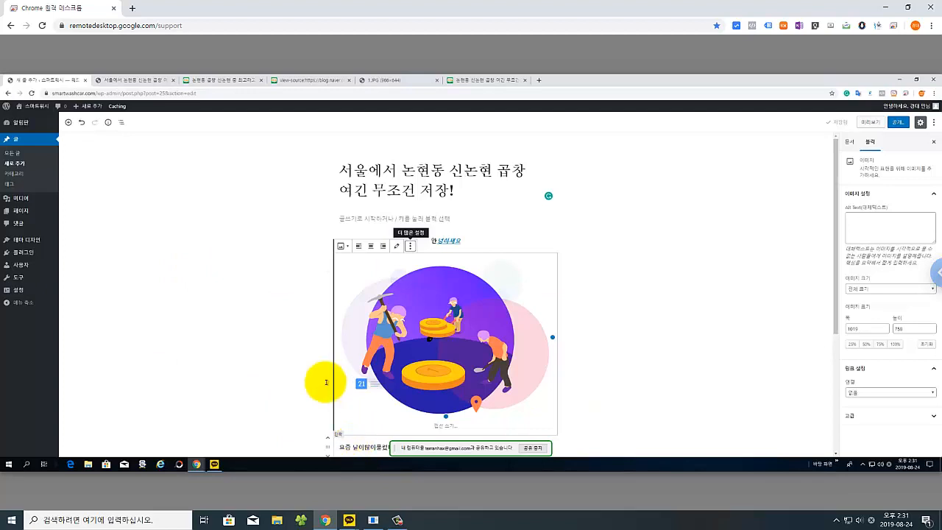
left_click(333, 81)
left_click(384, 79)
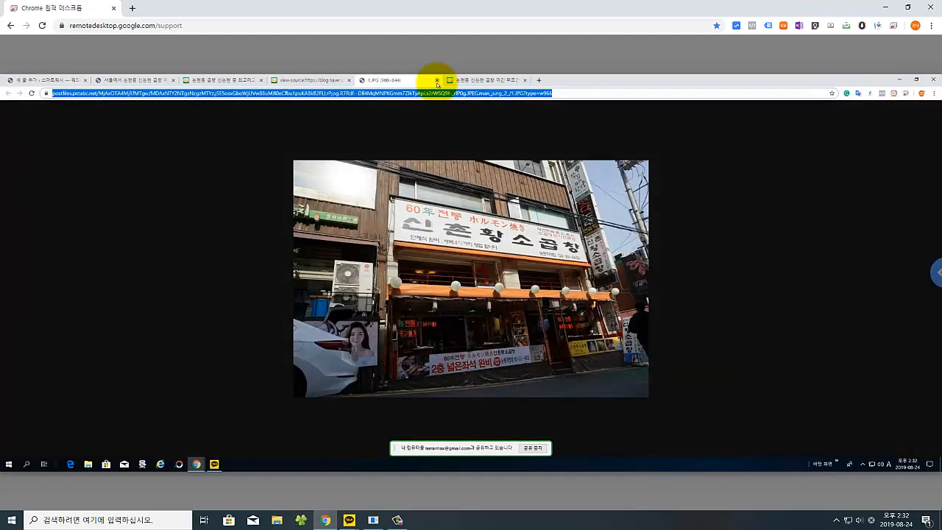
left_click(437, 80)
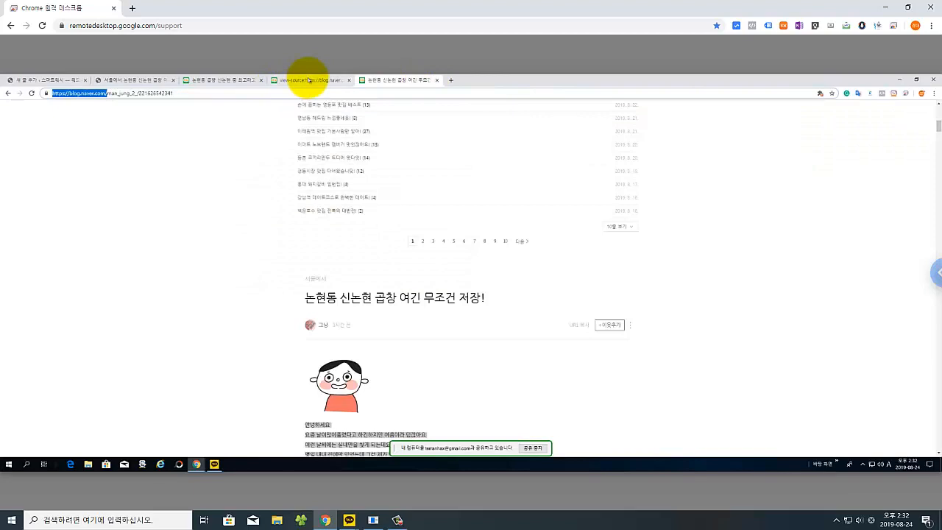
Step: Compare the blog article with its source code again, look at the post preview, and return to the post editor
left_click(193, 79)
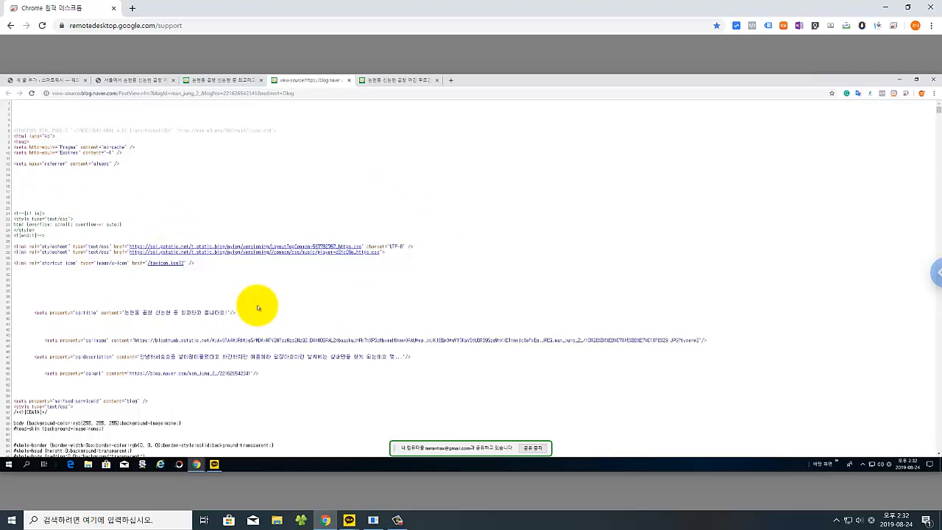
left_click(213, 81)
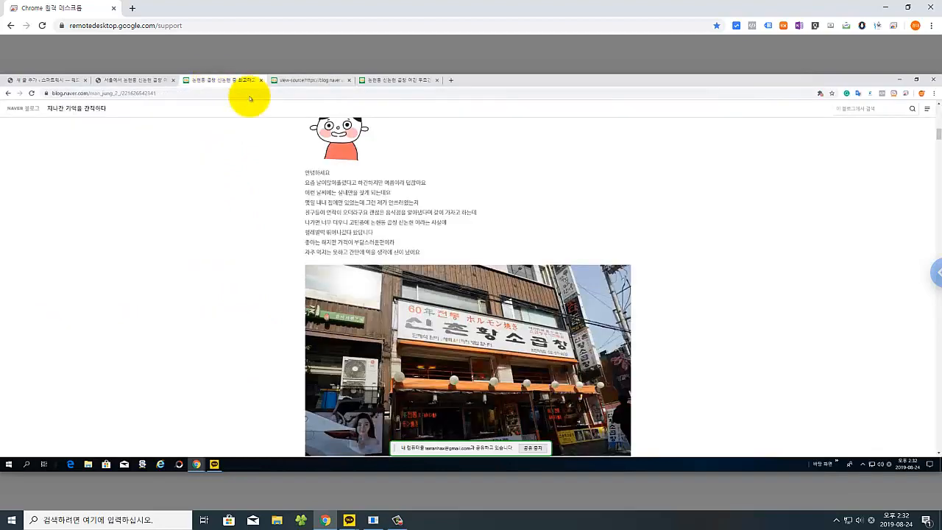
left_click(317, 81)
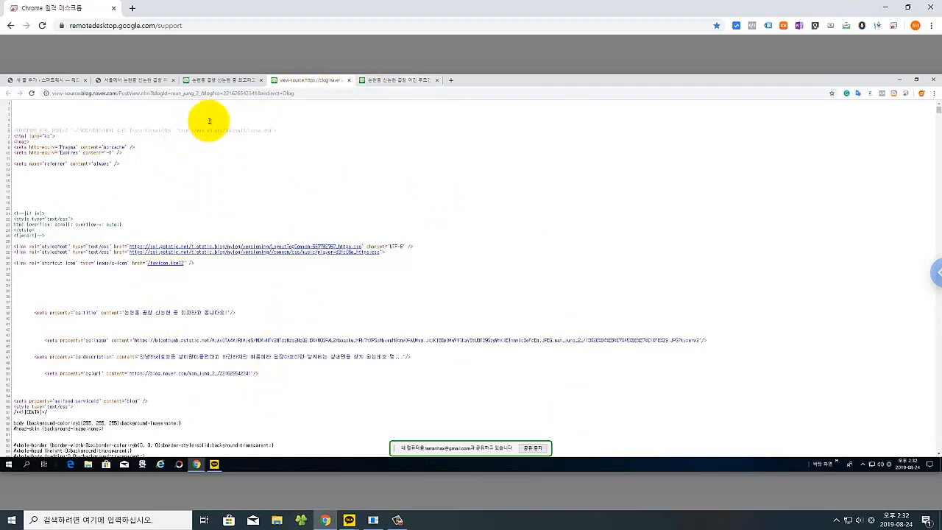
left_click(213, 82)
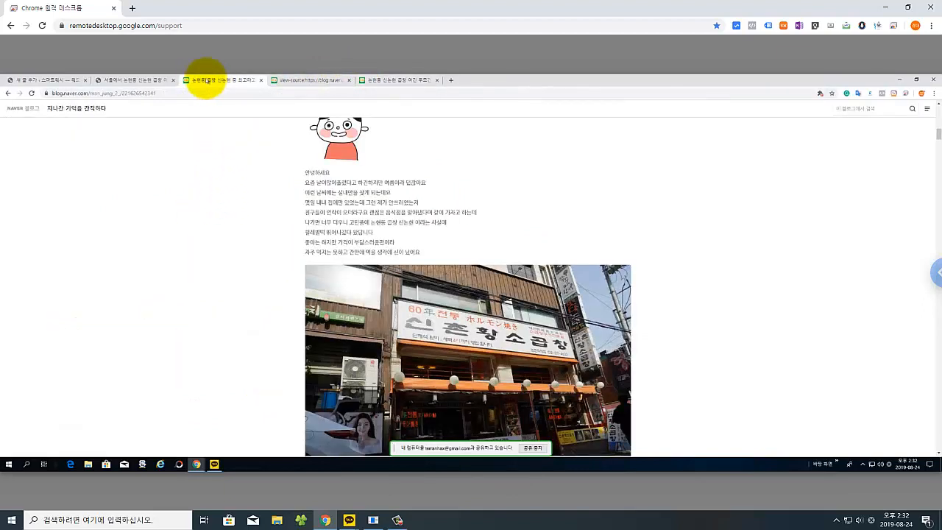
left_click(124, 81)
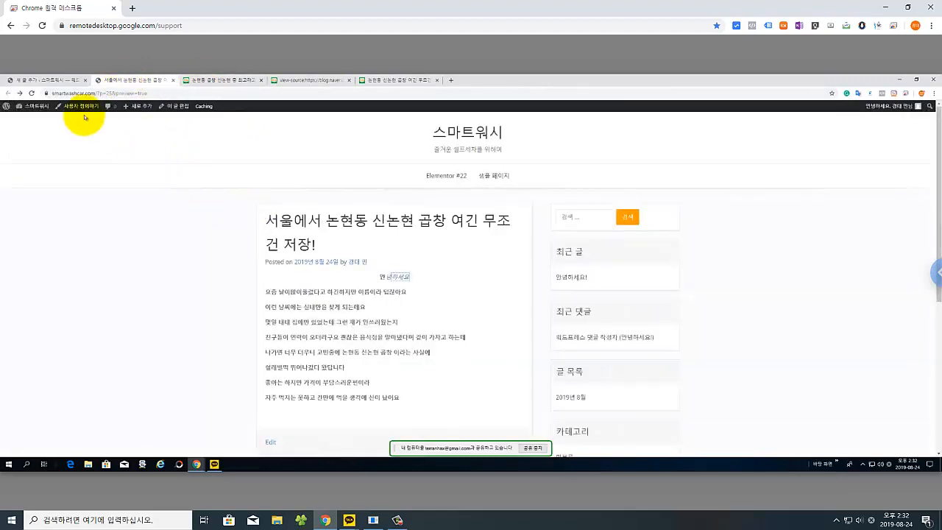
left_click(50, 82)
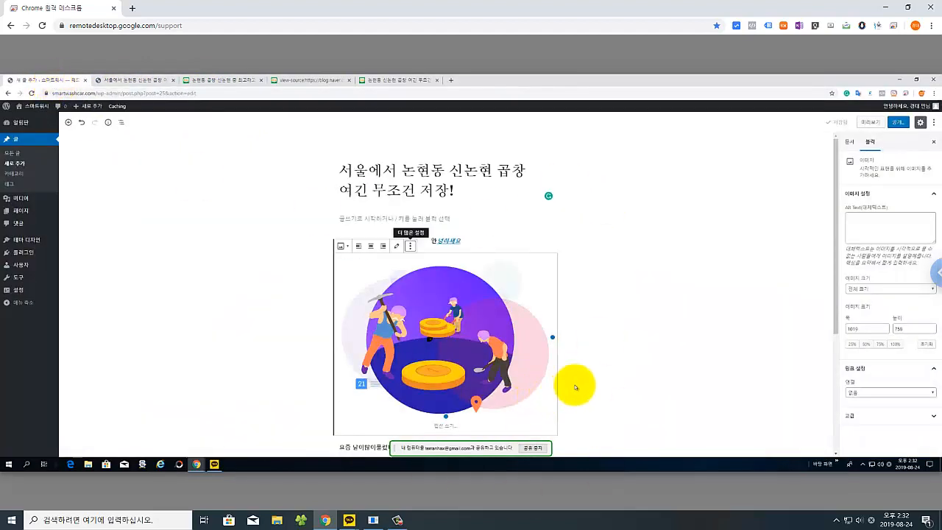
Step: Switch the whole post to the code editor (코드 편집기) and look through the markup of its image and paragraph blocks
left_click(934, 123)
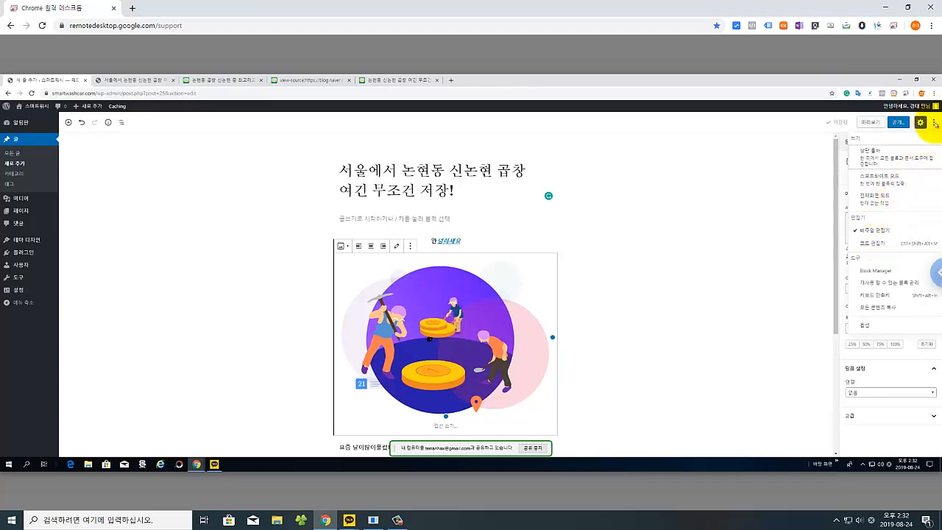
left_click(873, 243)
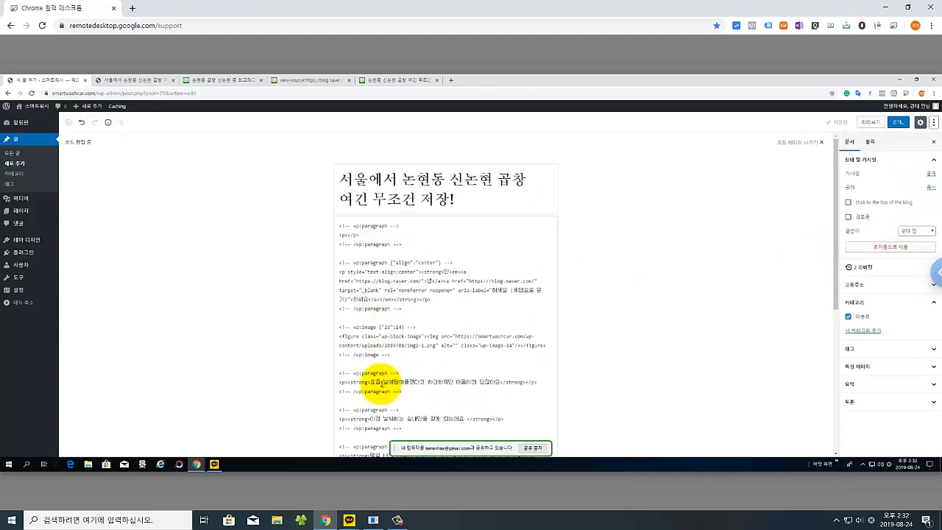
scroll(376, 379, "down", 3)
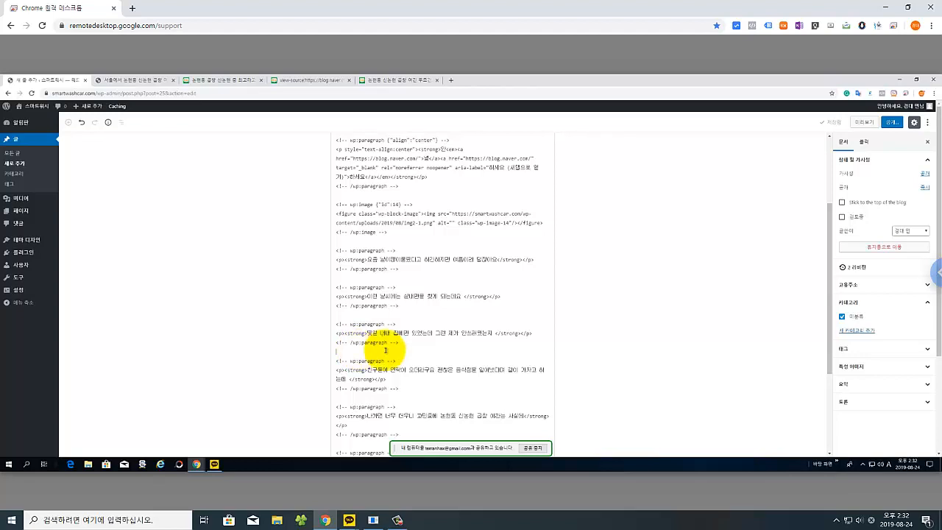
Step: Switch the post back to the visual editor (비주얼 편집기) and select the image of the coin miners
left_click(930, 122)
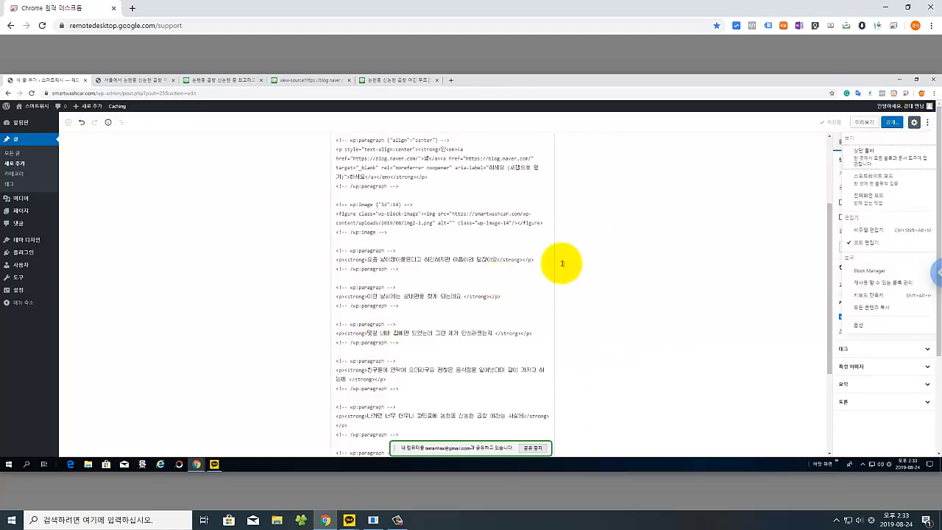
left_click(870, 231)
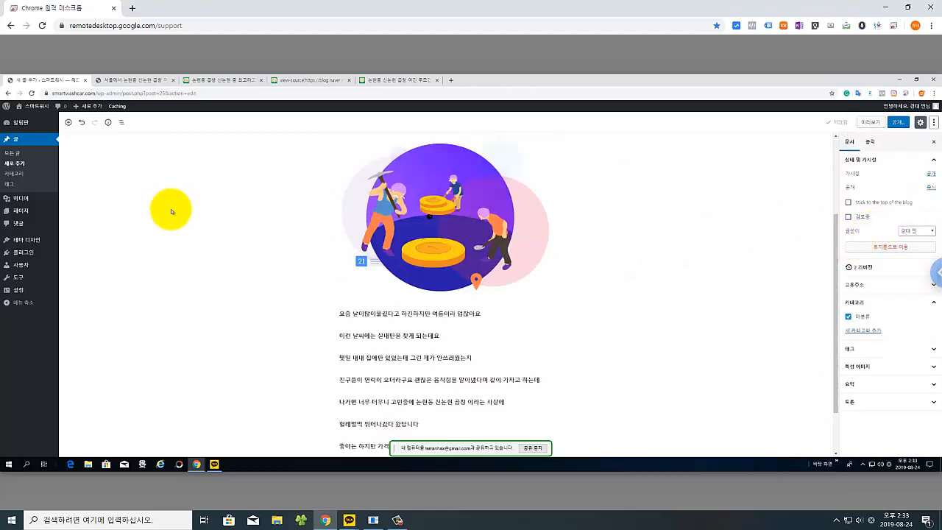
scroll(531, 254, "down", 2)
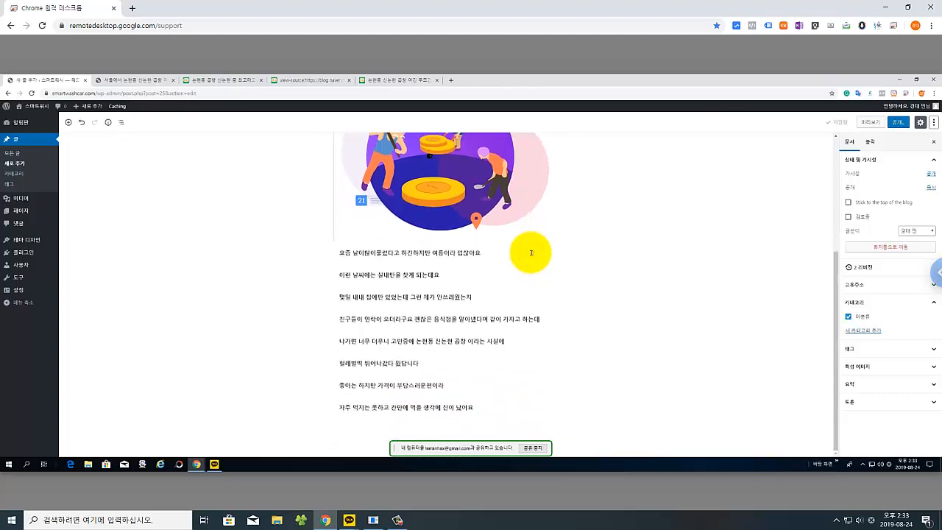
scroll(529, 250, "up", 3)
left_click(476, 223)
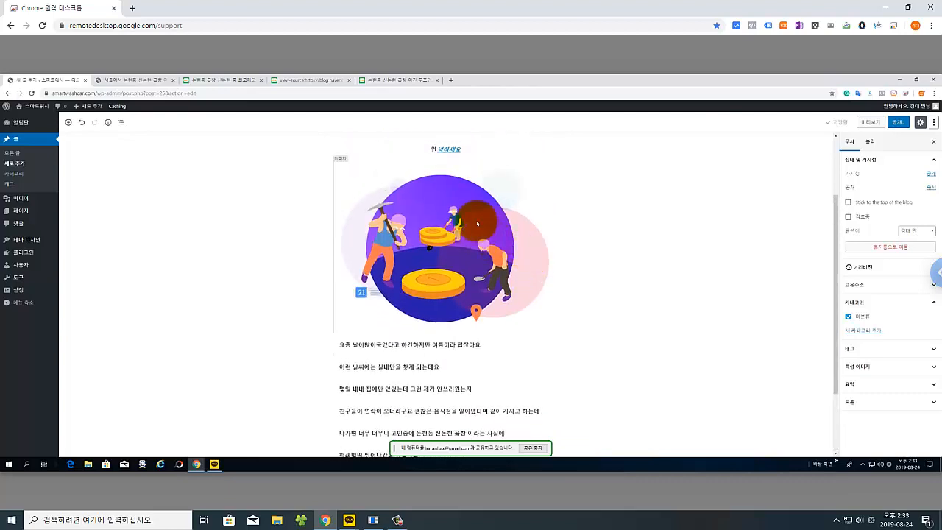
scroll(477, 222, "up", 3)
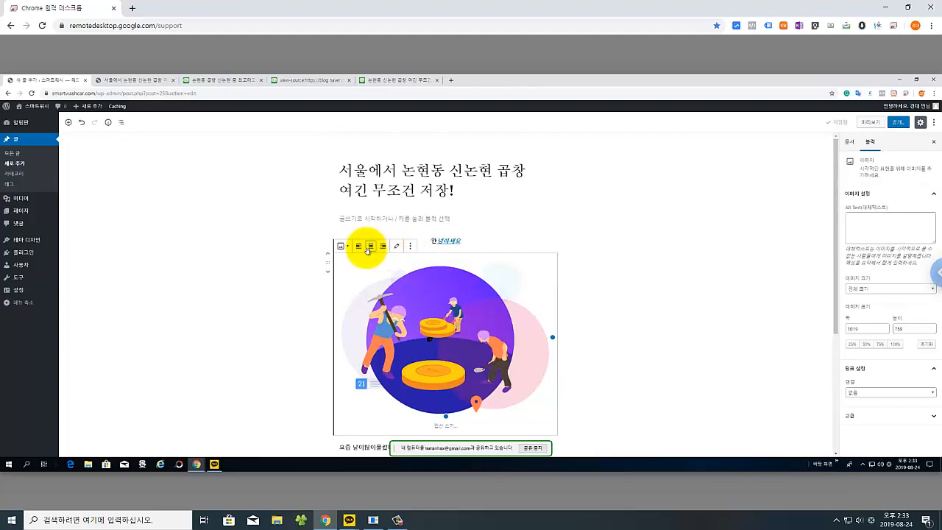
Step: Leave the image's media library for the post list and reopen the draft 서울에서 논현동 신논현 곱창 여긴 무조건 저장! for editing
left_click(398, 245)
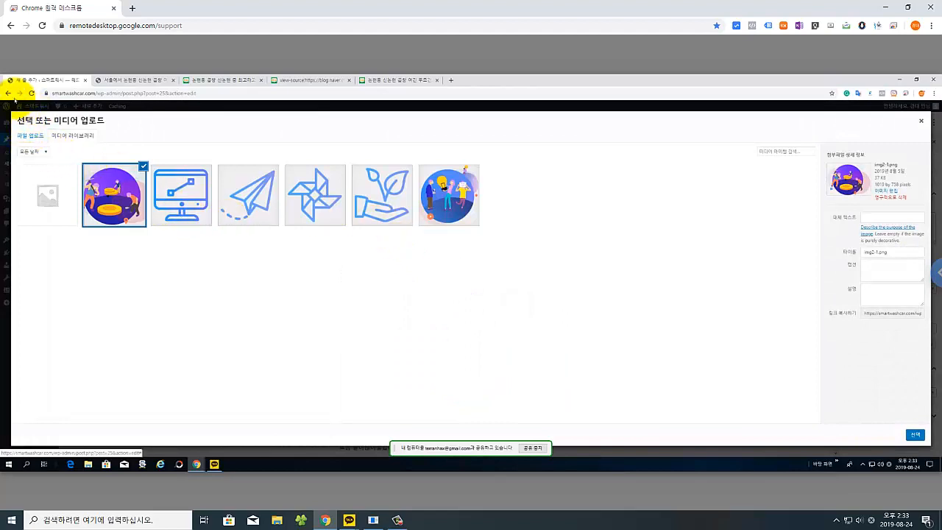
left_click(9, 93)
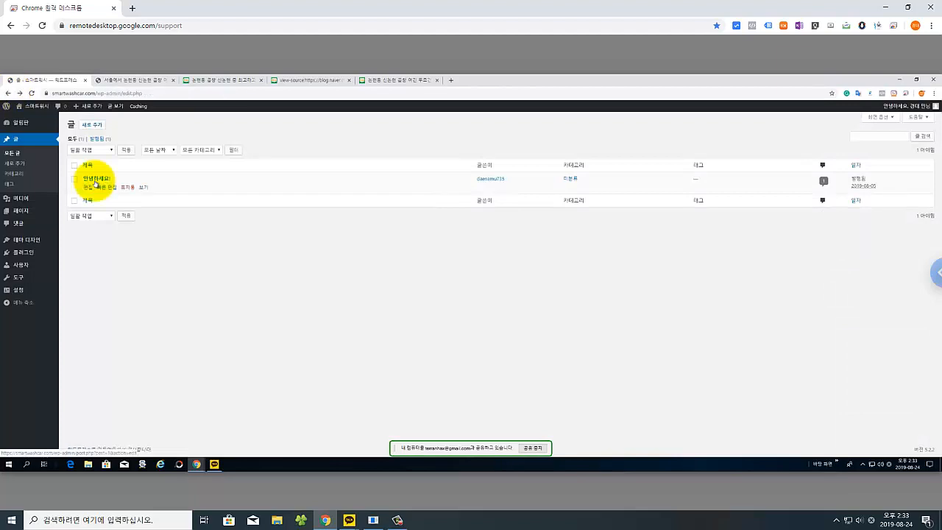
left_click(20, 159)
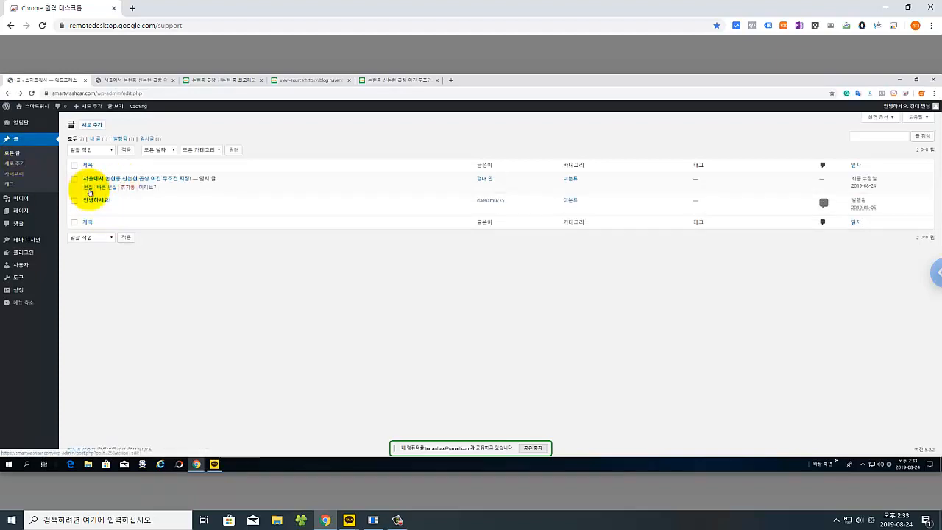
left_click(88, 187)
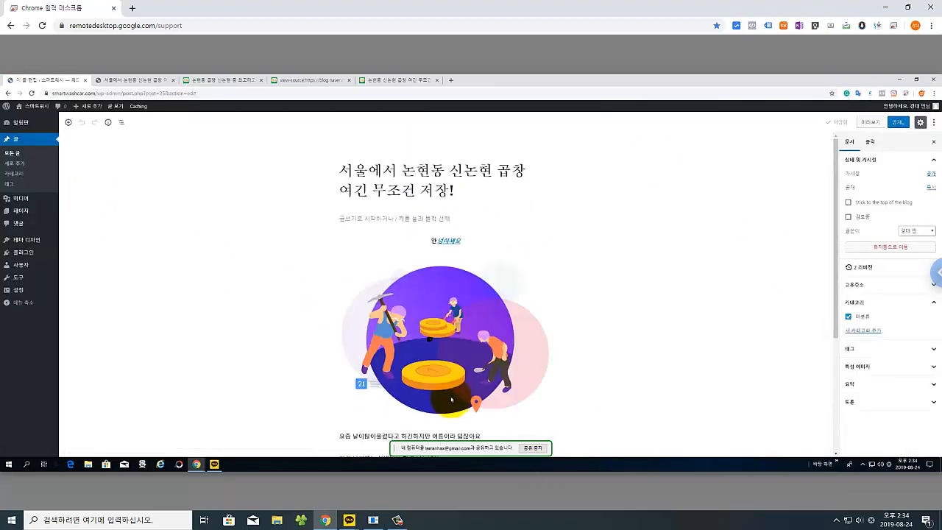
Step: Try the coin miners image at 50% of its size and set it to 75%
left_click(440, 356)
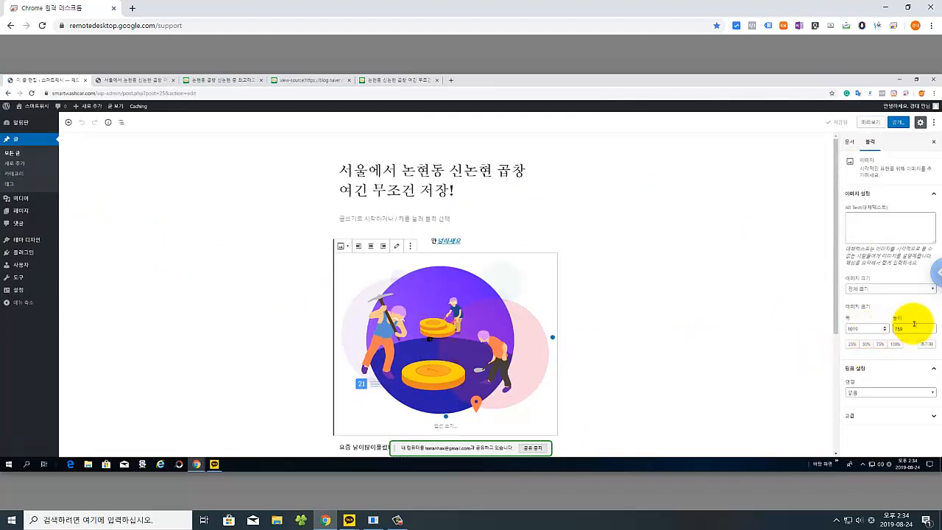
left_click(866, 345)
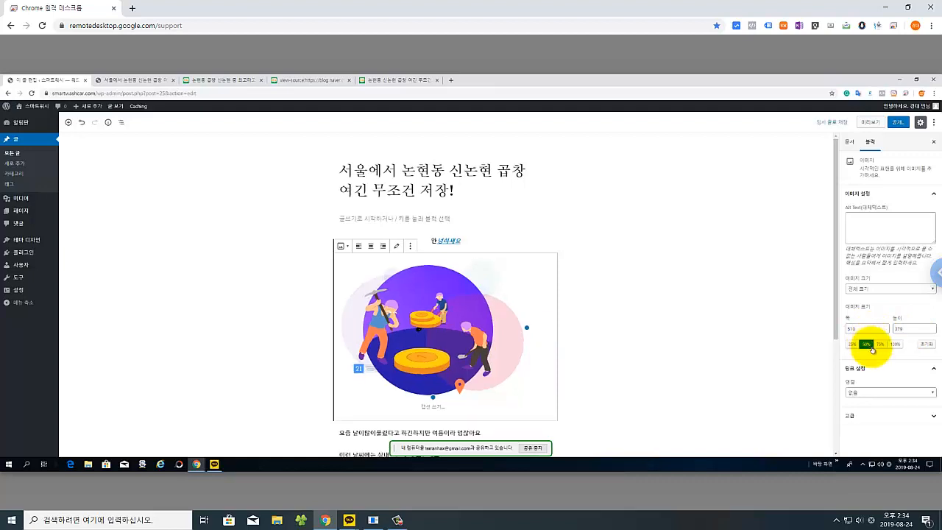
left_click(882, 345)
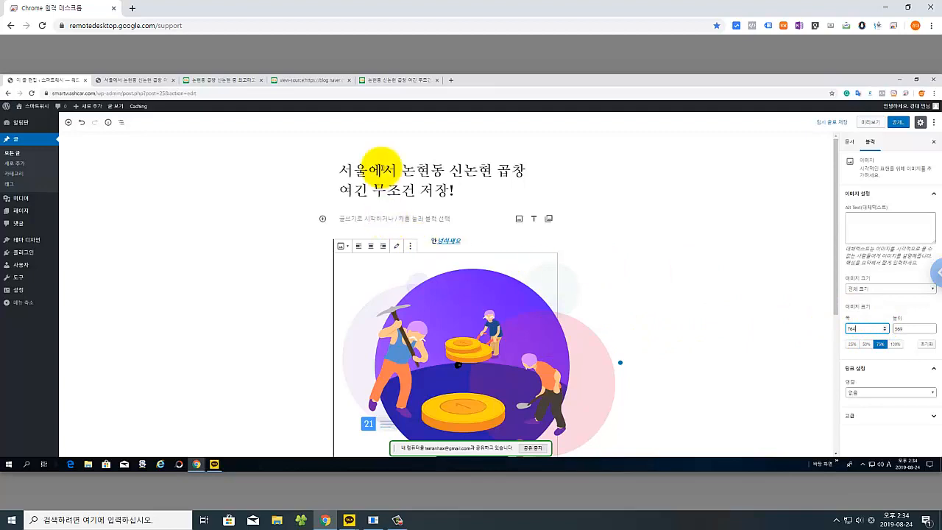
scroll(448, 283, "down", 3)
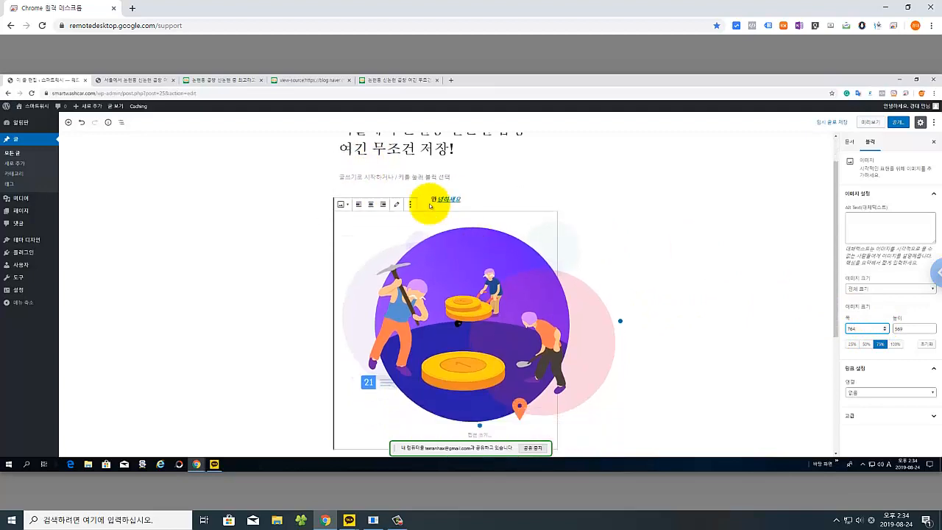
left_click(666, 298)
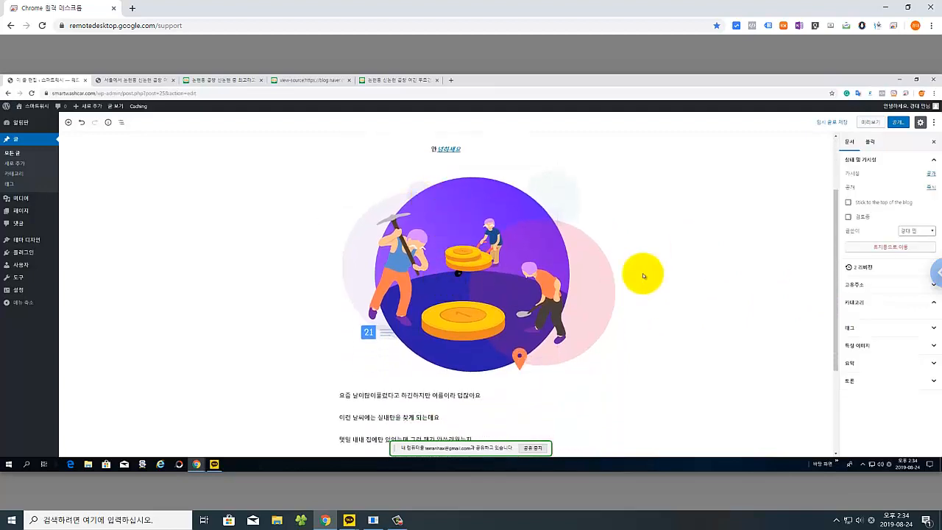
Step: Add an H2 heading block between the greeting paragraph and the image with the text "헤팅2 크기 - 소제목"
scroll(541, 212, "up", 2)
left_click(433, 211)
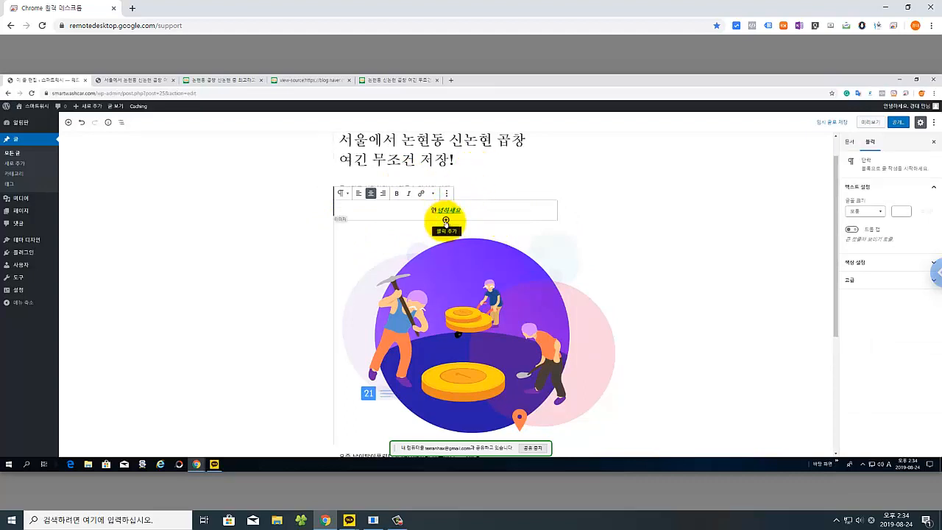
left_click(445, 221)
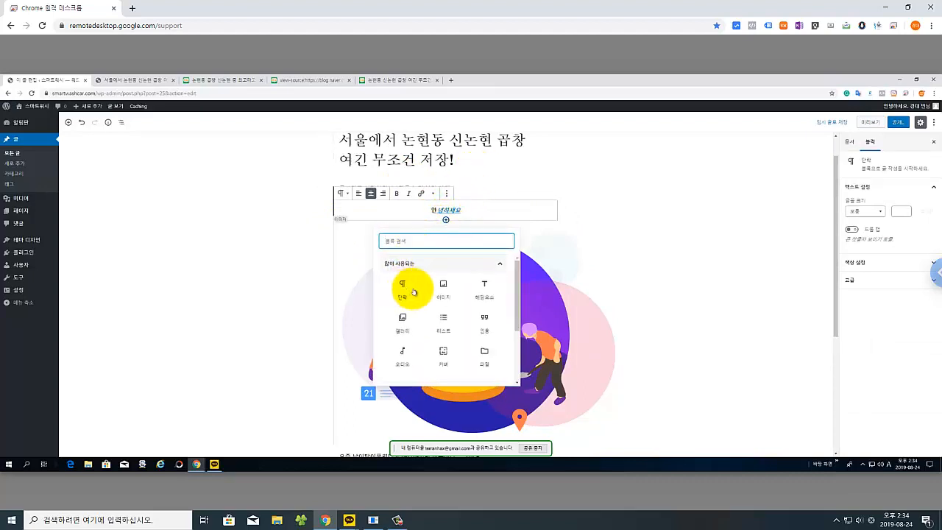
left_click(490, 296)
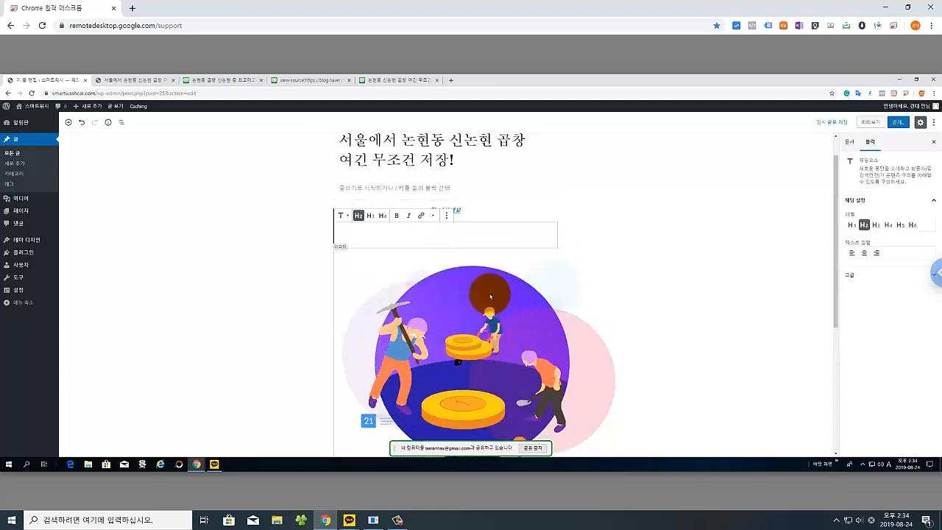
left_click(368, 231)
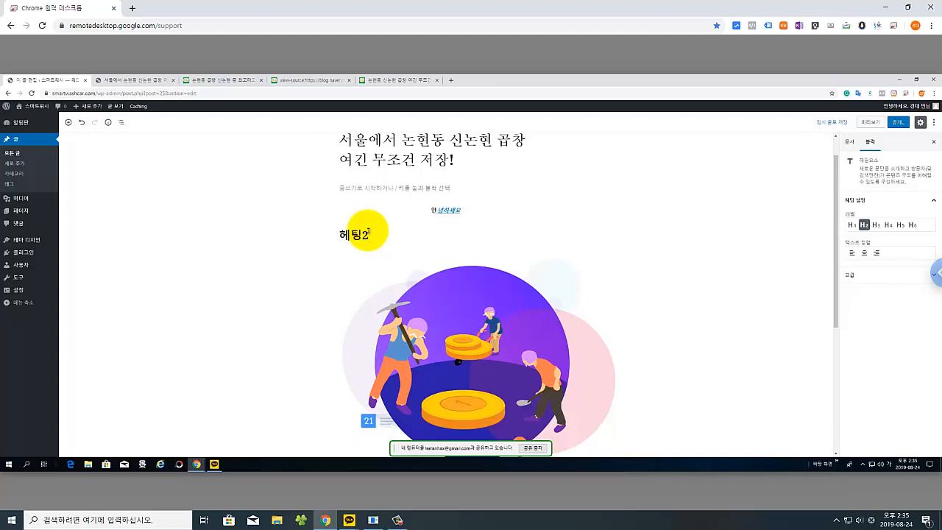
type("크기 - 소제목")
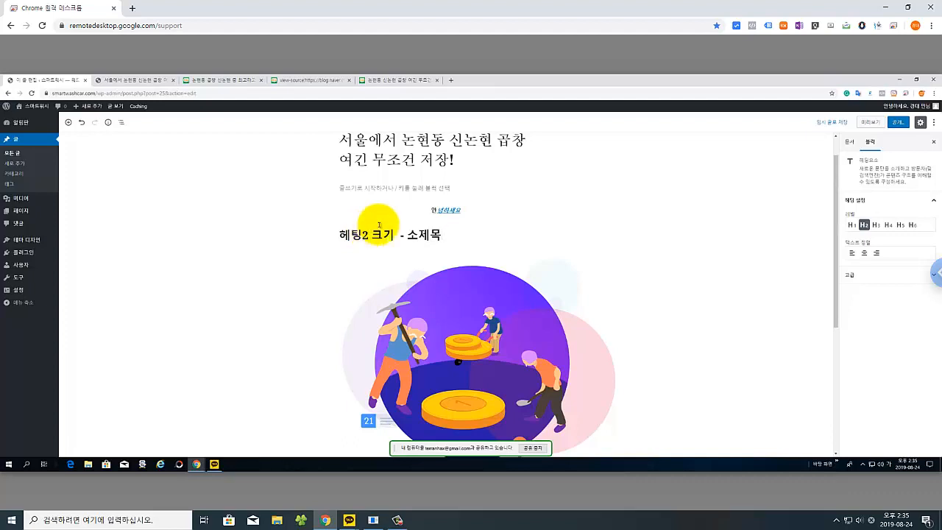
Step: Try levels H3, H4 and H5 on the 소제목 heading and set it to H1
left_click(478, 204)
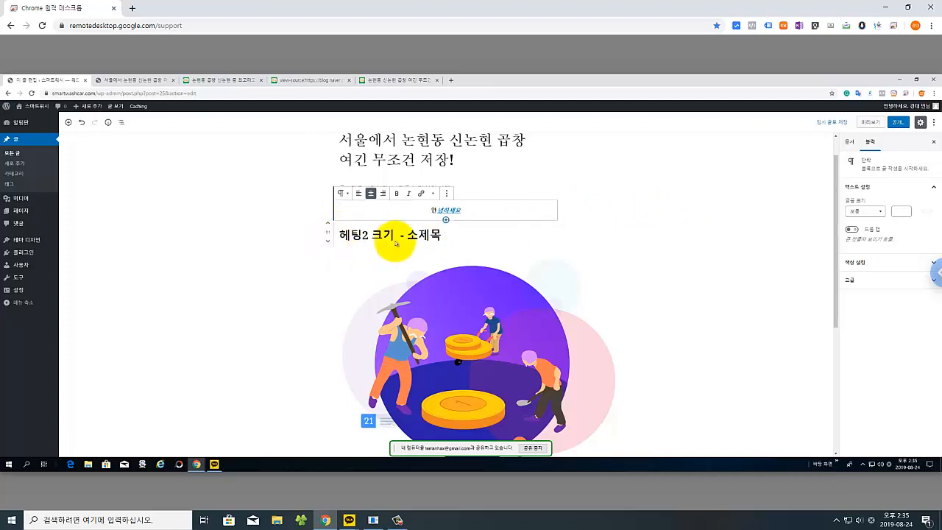
left_click(477, 237)
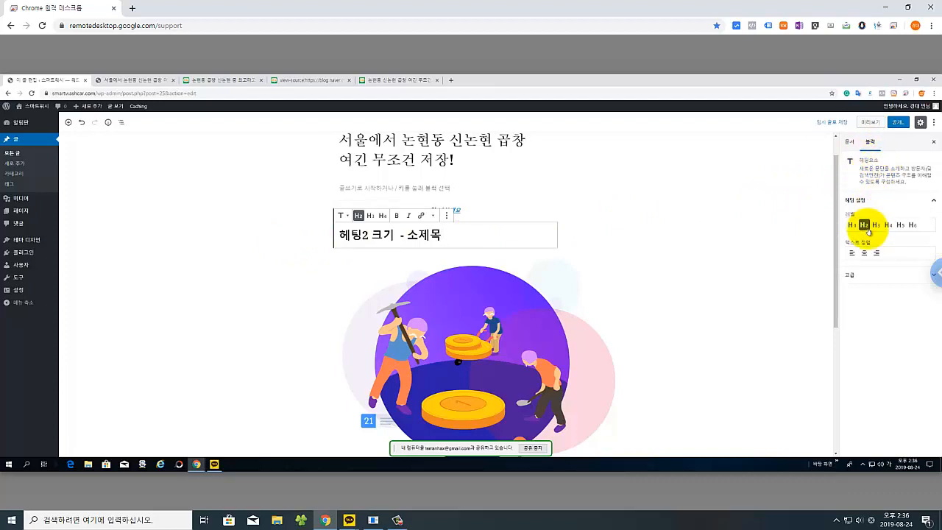
left_click(875, 225)
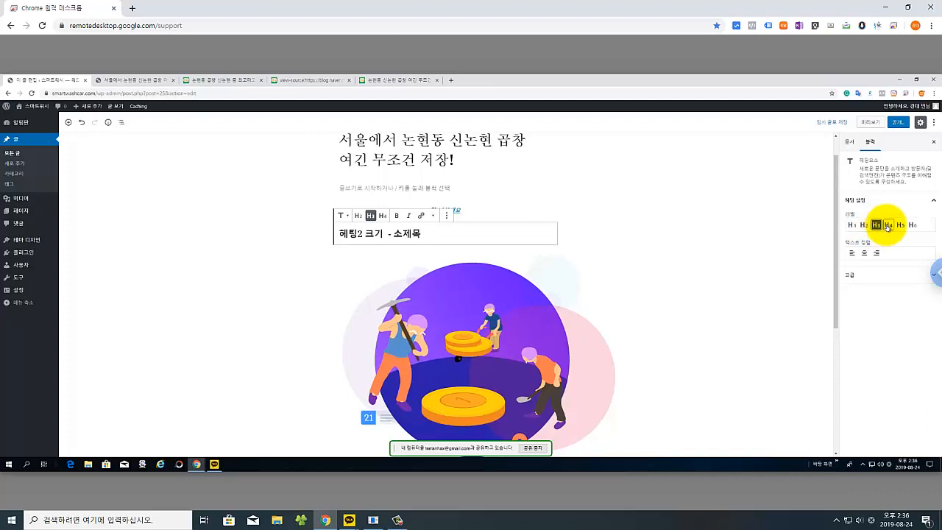
left_click(887, 225)
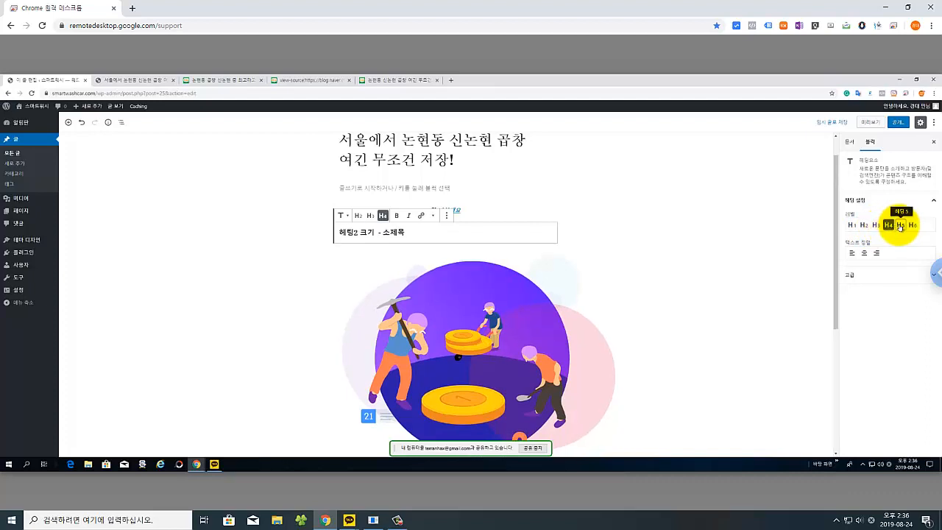
left_click(900, 225)
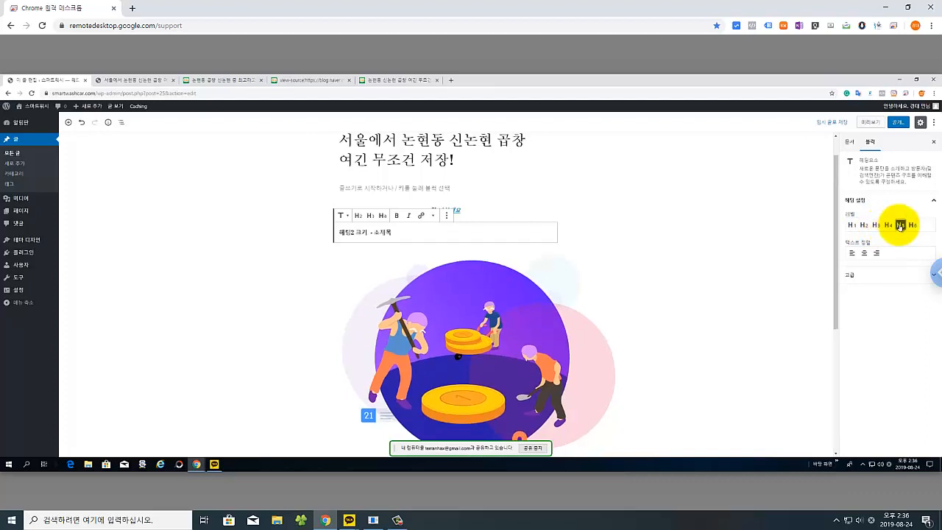
left_click(851, 226)
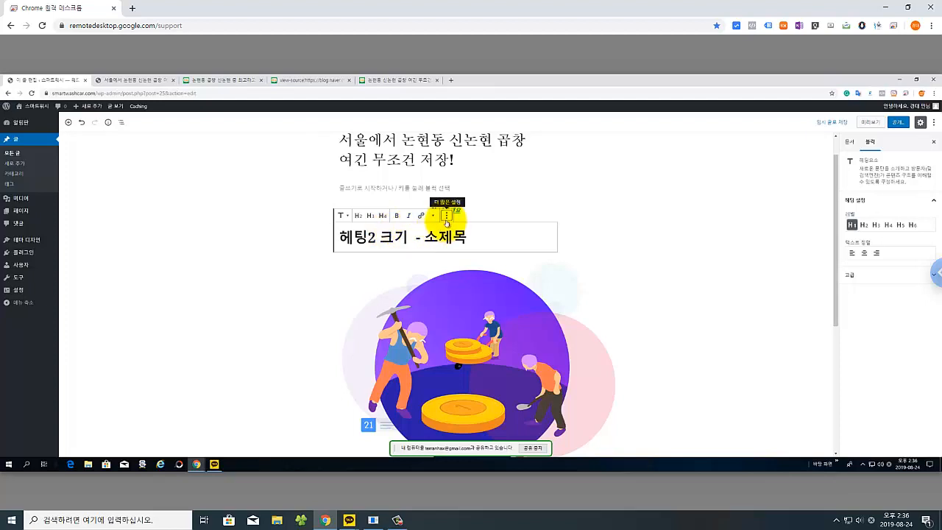
Step: Switch the heading block to HTML editing (HTML로 편집)
left_click(445, 216)
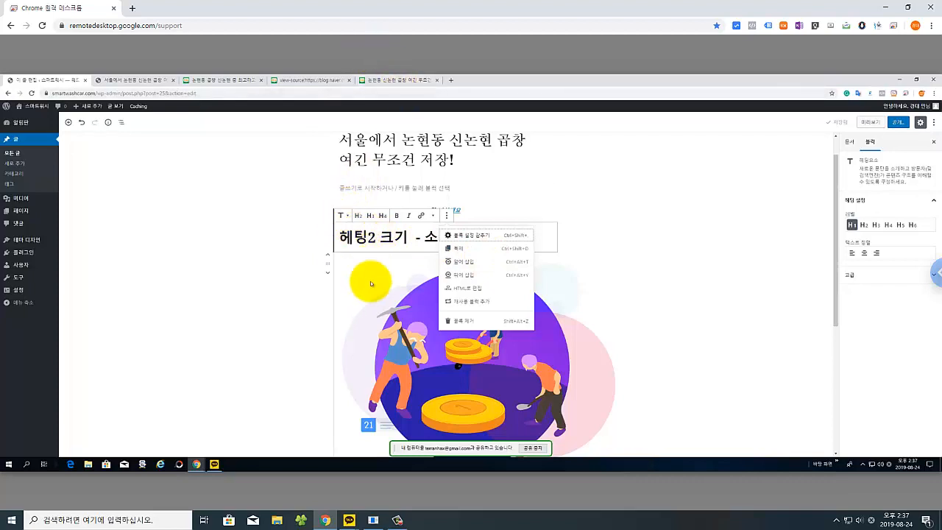
left_click(661, 242)
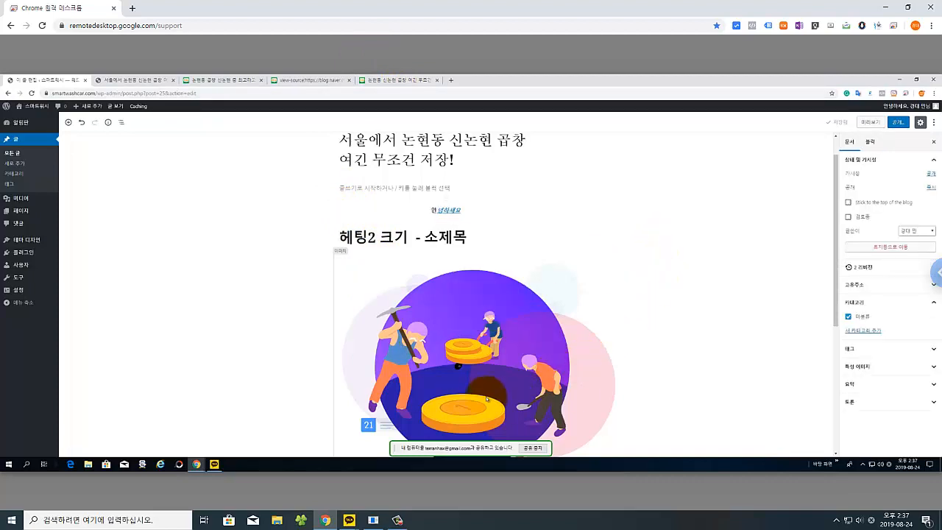
left_click(473, 234)
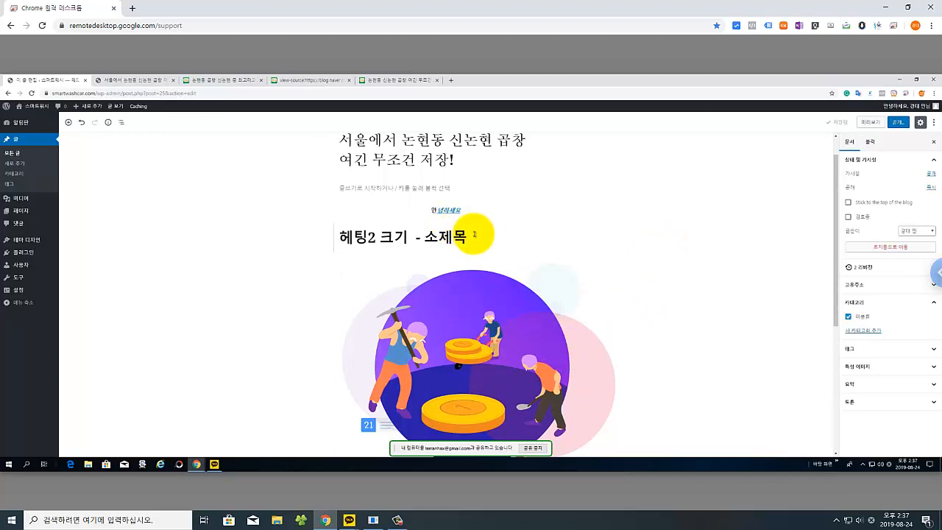
right_click(474, 234)
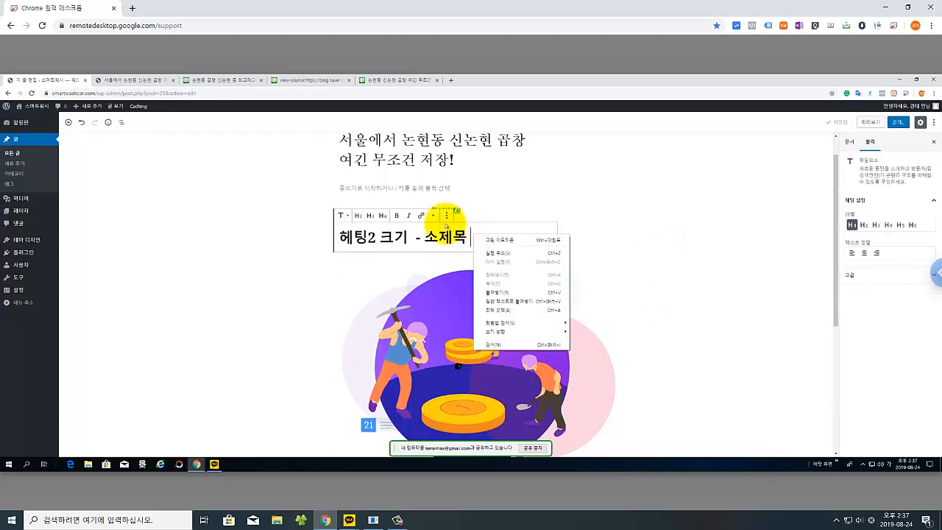
left_click(446, 216)
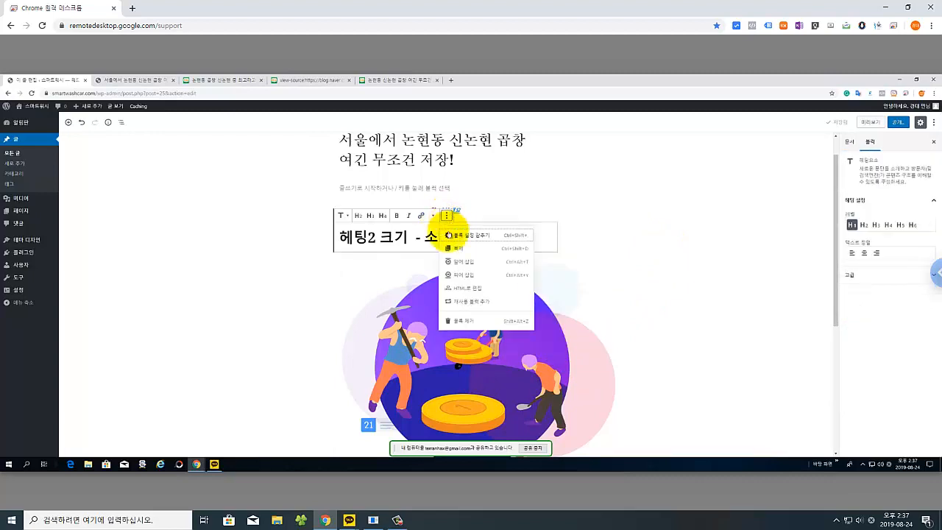
left_click(471, 288)
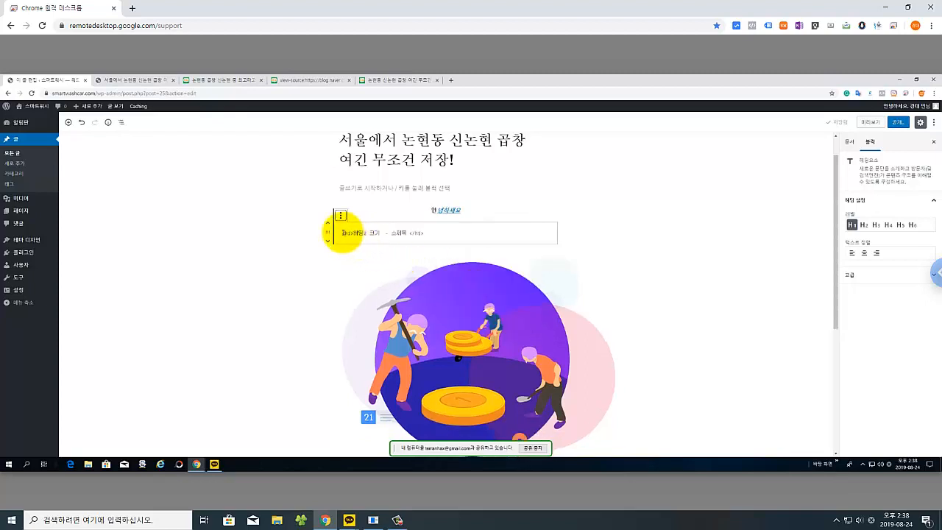
Step: Highlight the heading's h1 tag and text in its HTML code and return the block to visual editing (비주얼로 편집)
left_click_drag(342, 233, 353, 233)
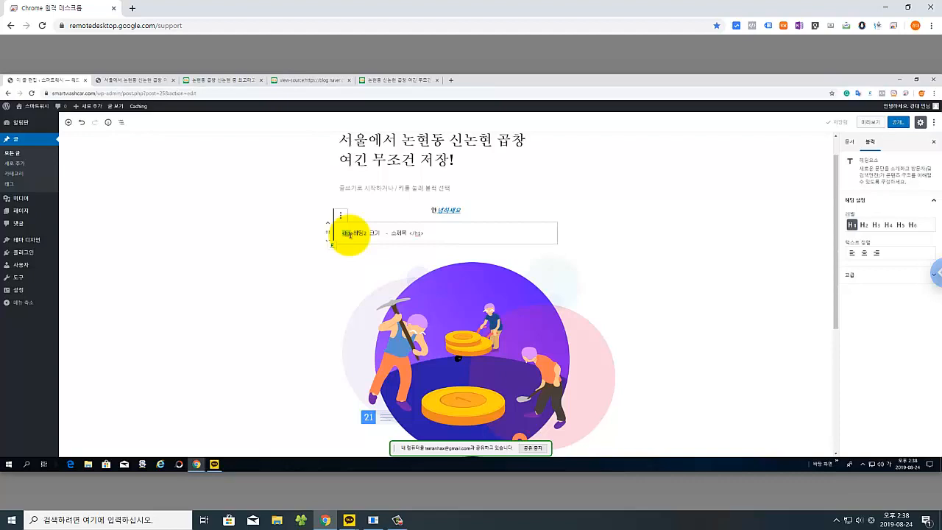
left_click_drag(355, 233, 413, 235)
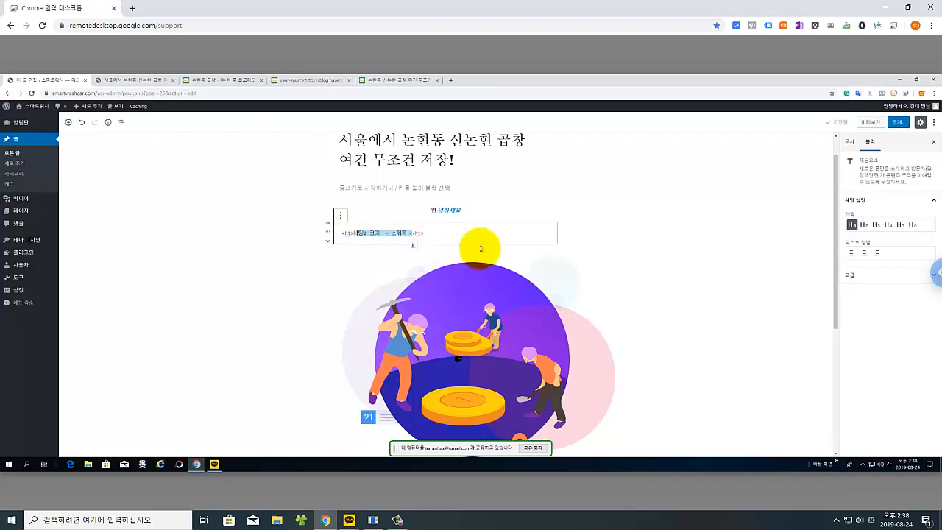
left_click(340, 215)
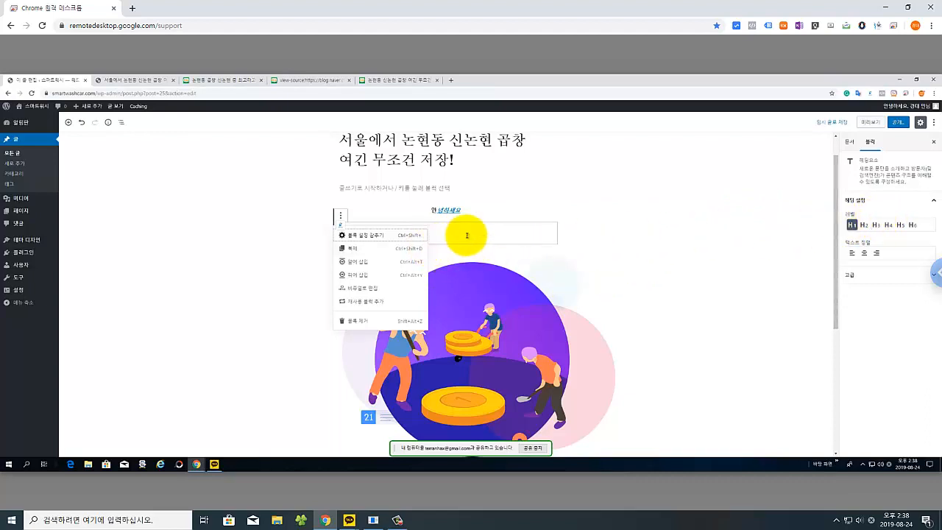
left_click(340, 215)
left_click(341, 216)
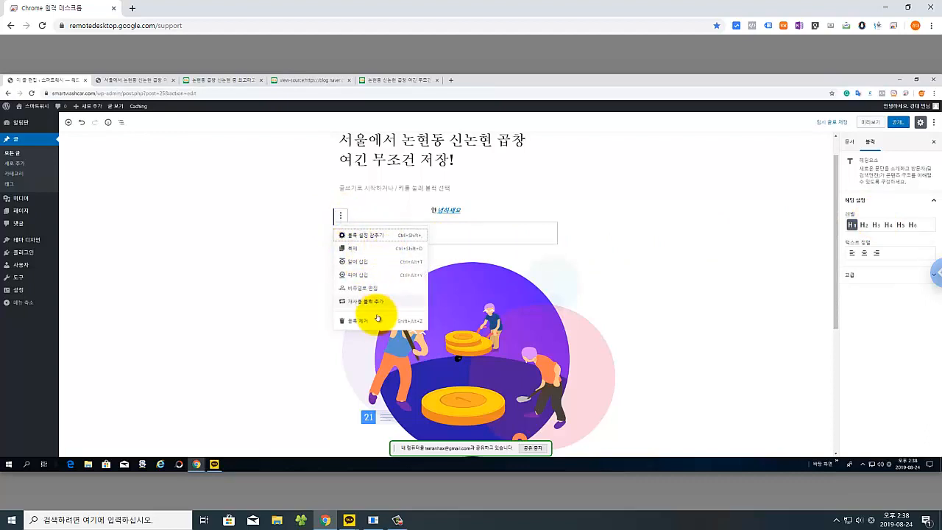
left_click(374, 288)
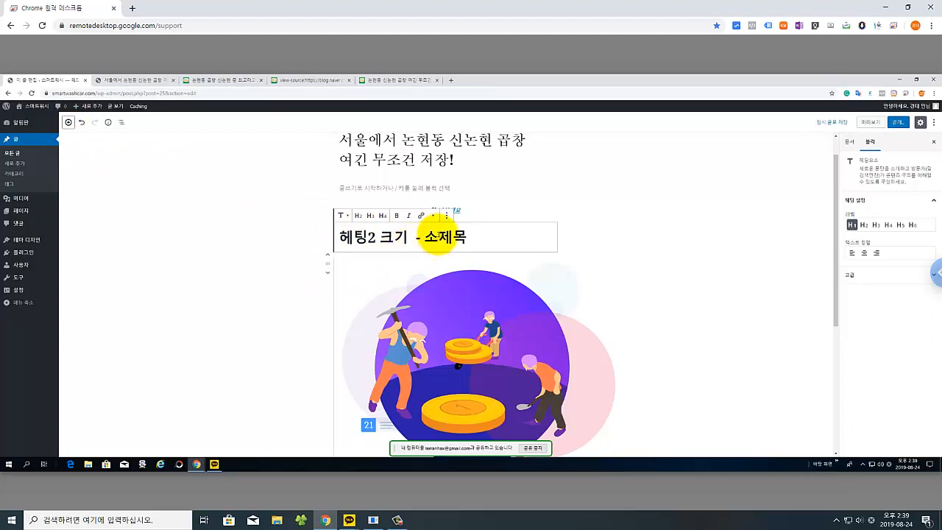
Step: Insert an empty paragraph block after the 소제목 heading and center-align the heading
left_click(446, 215)
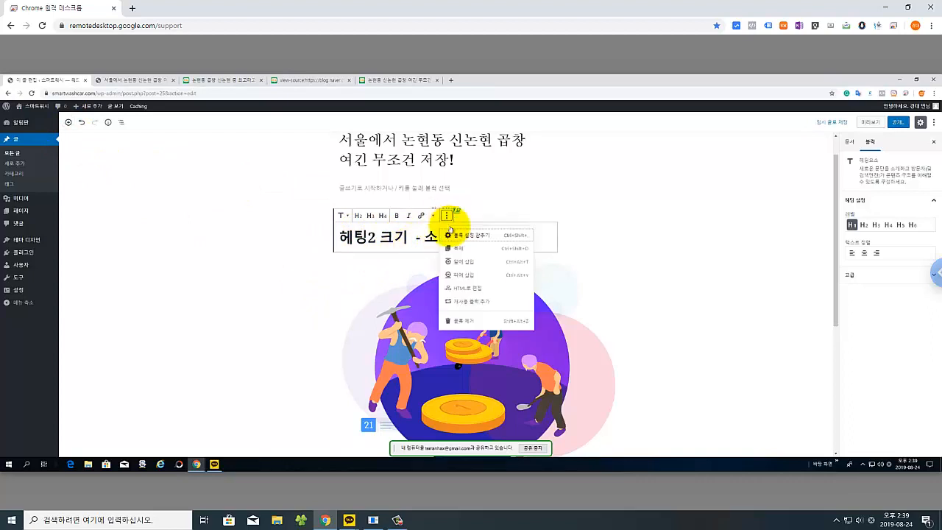
left_click(464, 275)
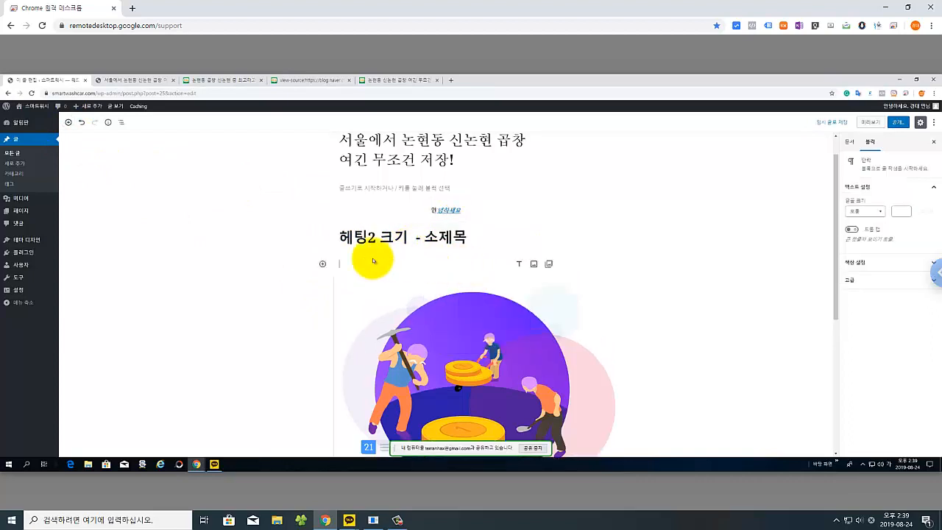
left_click(321, 265)
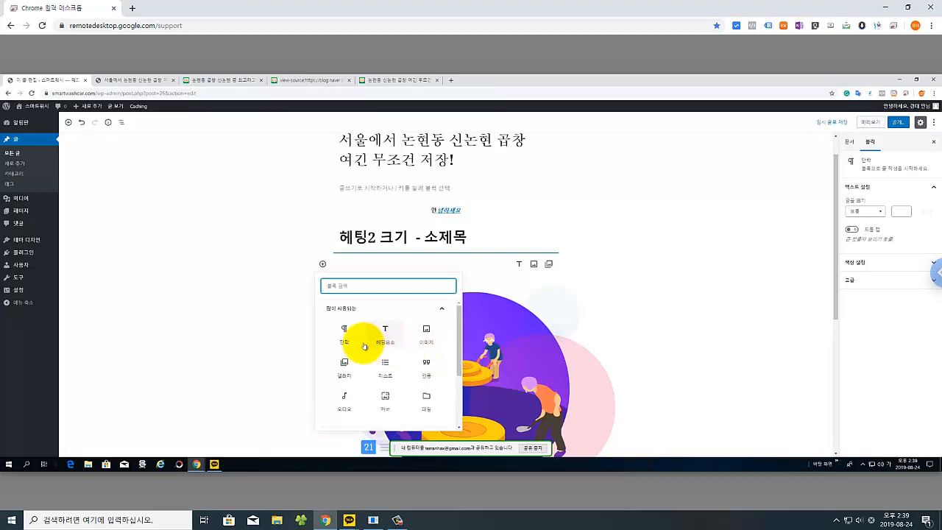
left_click(422, 345)
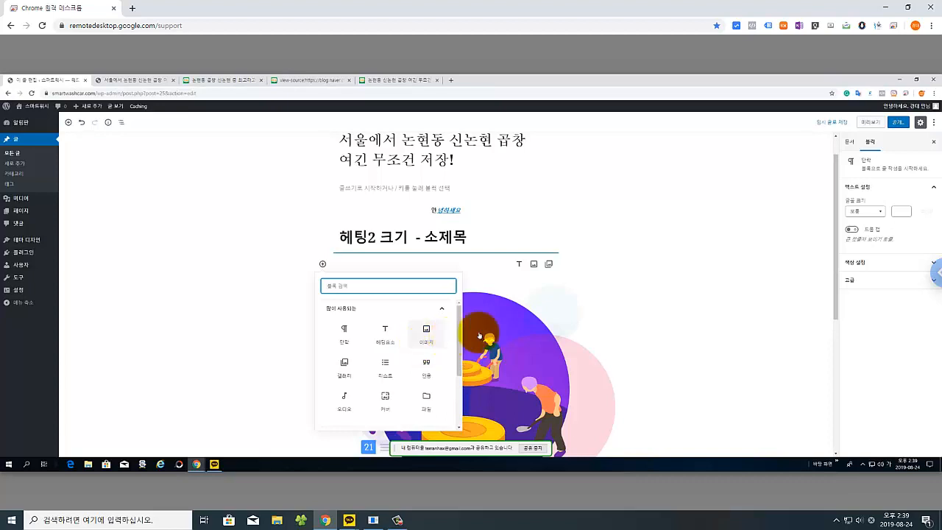
left_click(426, 236)
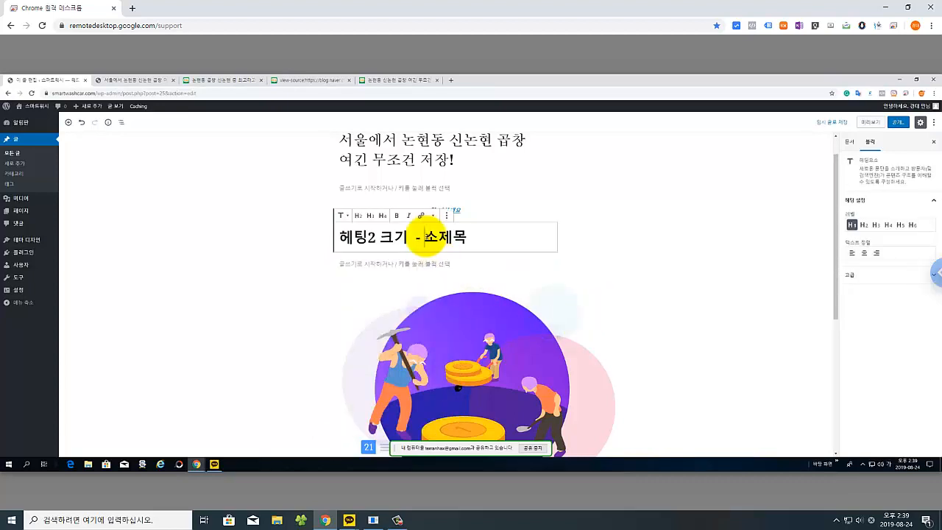
left_click(865, 253)
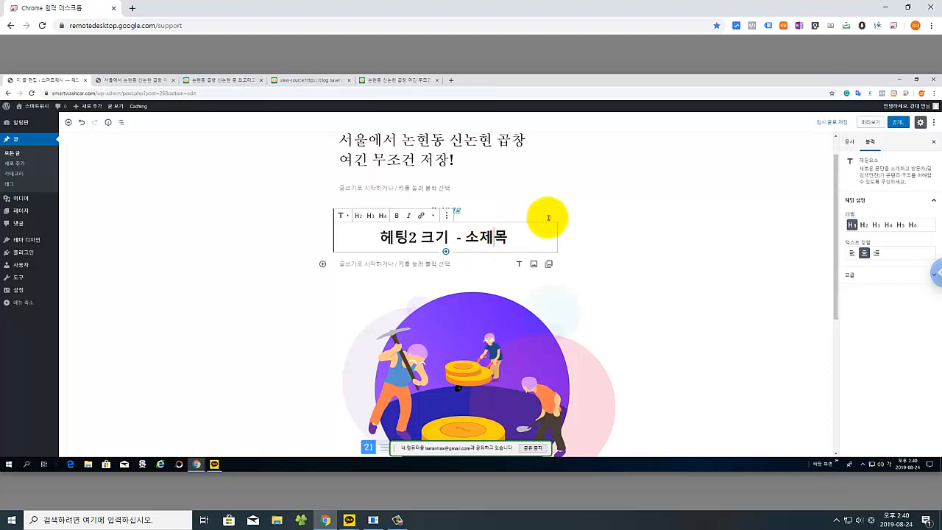
Step: Below the centered greeting, add a paragraph starting with "안녕하세요." plus filler characters and a separate paragraph "반갑습니다."
left_click(485, 208)
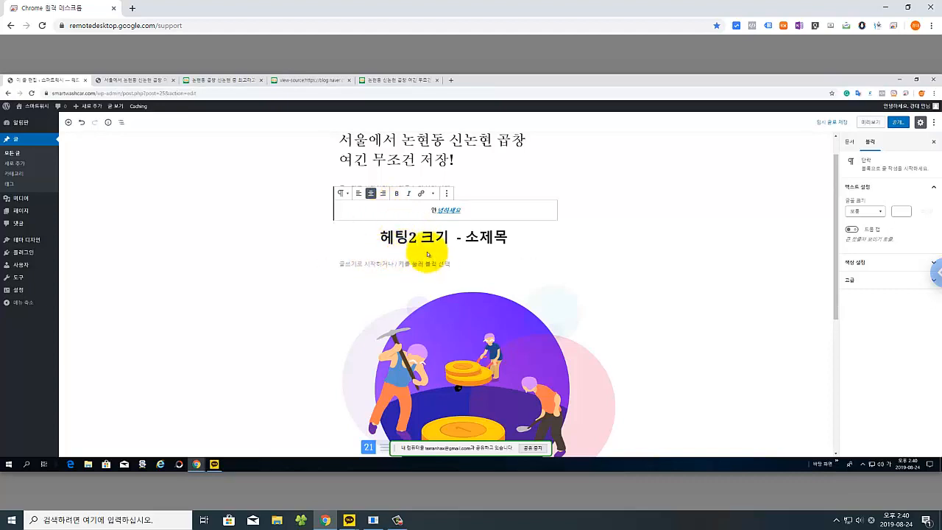
left_click(475, 211)
key("Return")
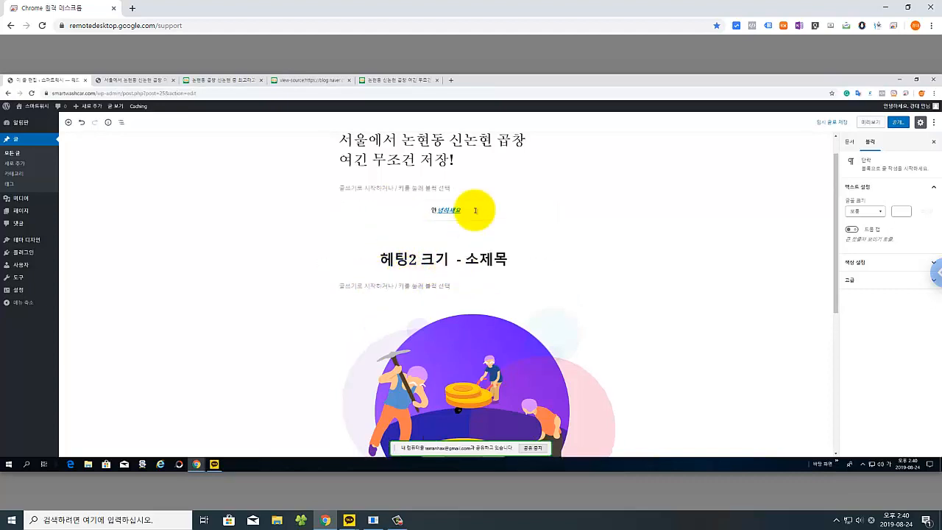
type("안녕하세")
key("Return")
type("반갑습니다.")
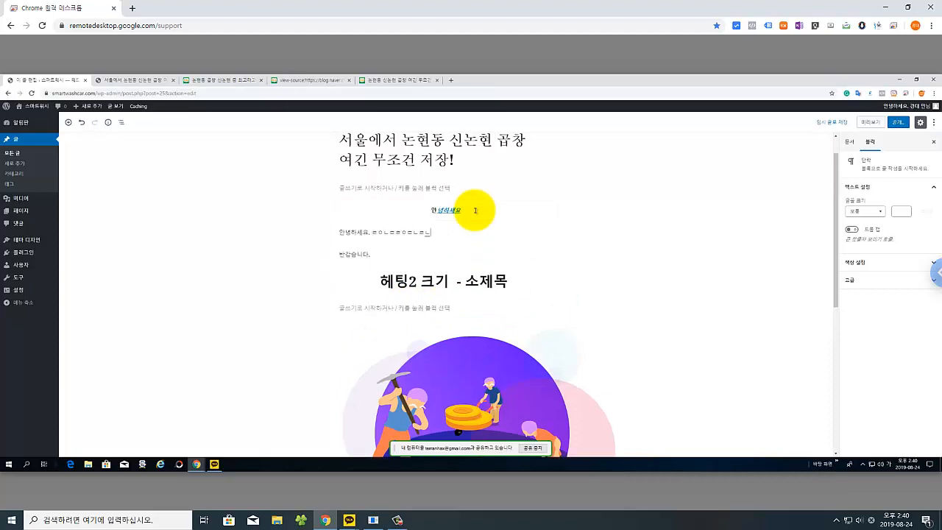
type("ㄷㄴㅇㄹ")
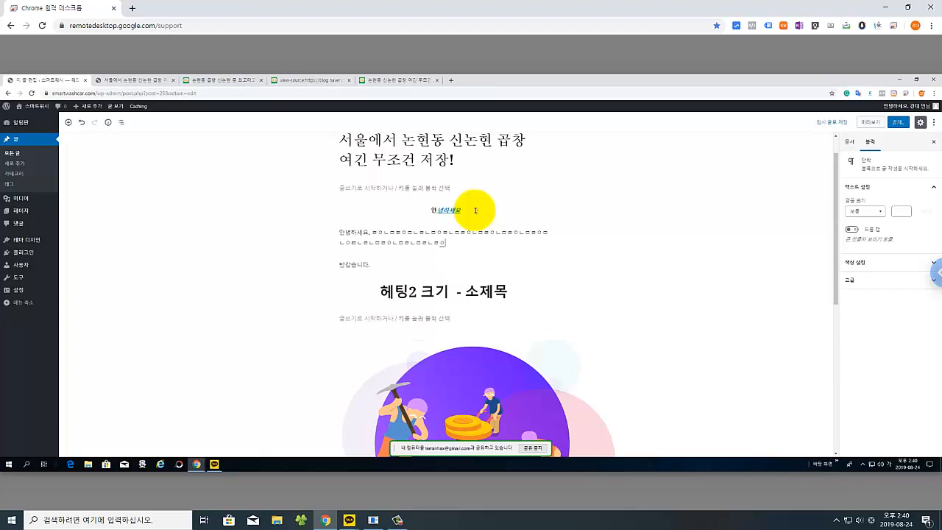
Step: Continue the 안녕하세요 filler text after a line break within the same paragraph and put a "가자." paragraph in place of 반갑습니다
key("shift+Return")
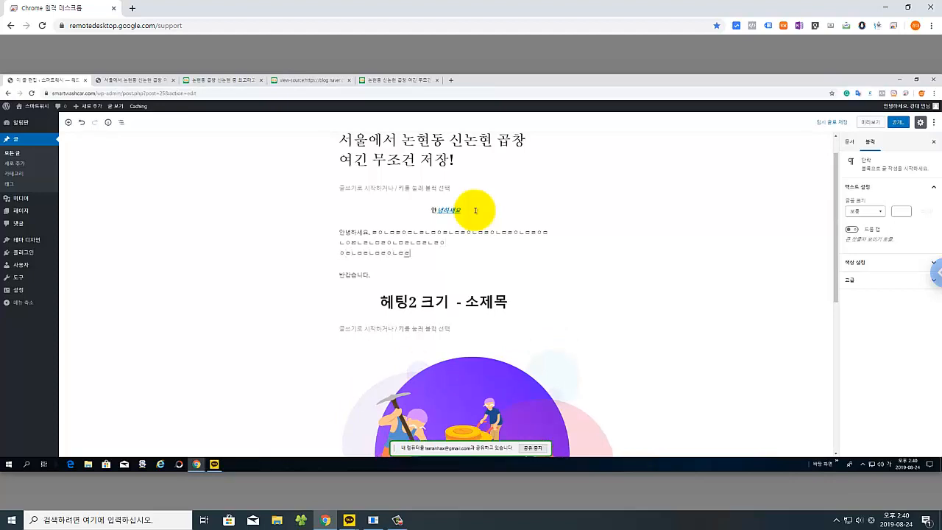
key("Return")
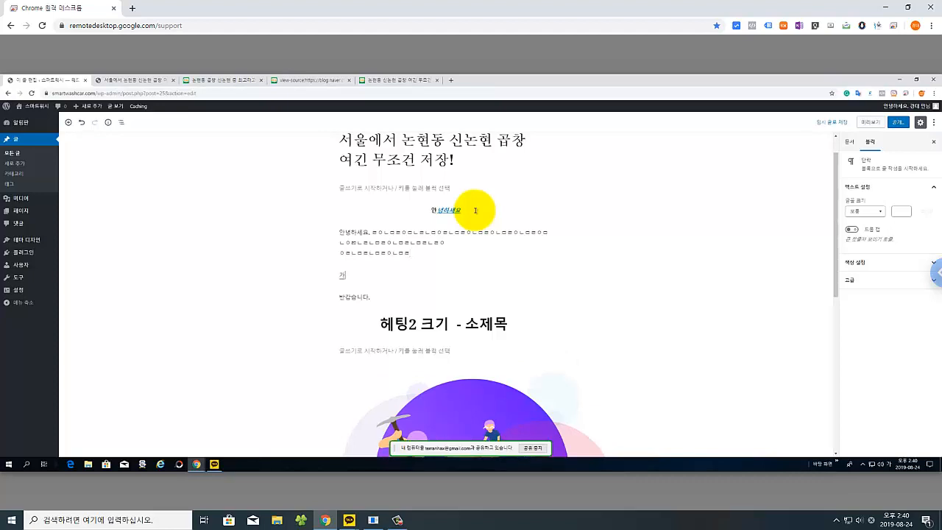
left_click(425, 212)
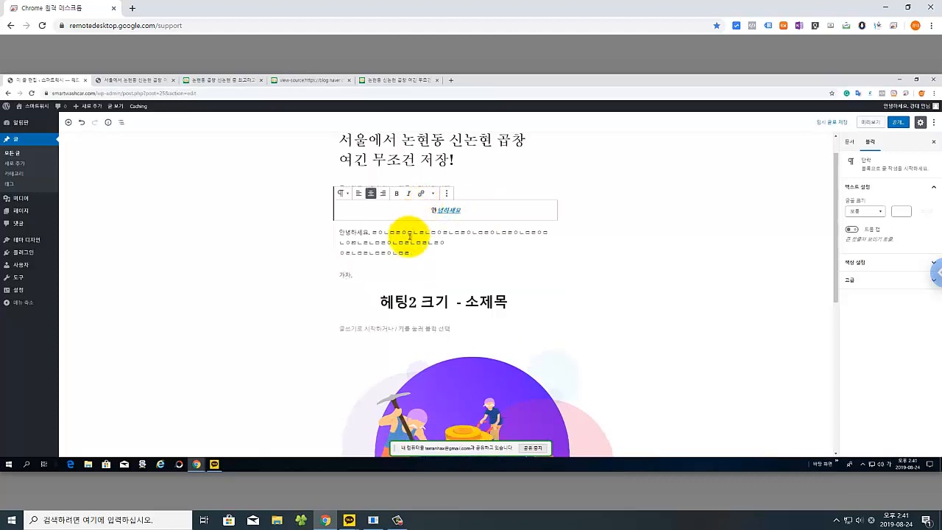
left_click(410, 236)
left_click(348, 275)
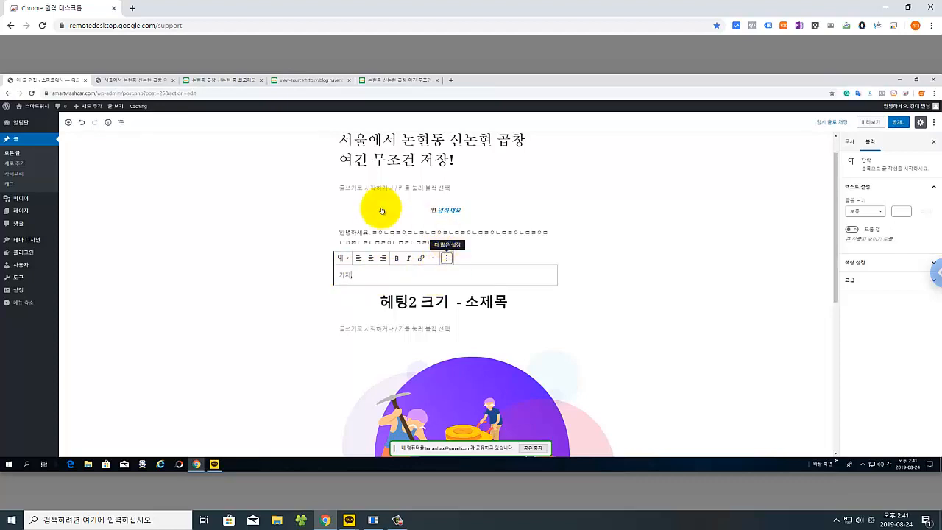
Step: Insert a Classic (클래식) block from the formatting (포맷) blocks below the 가자 paragraph and activate its editor
left_click(342, 260)
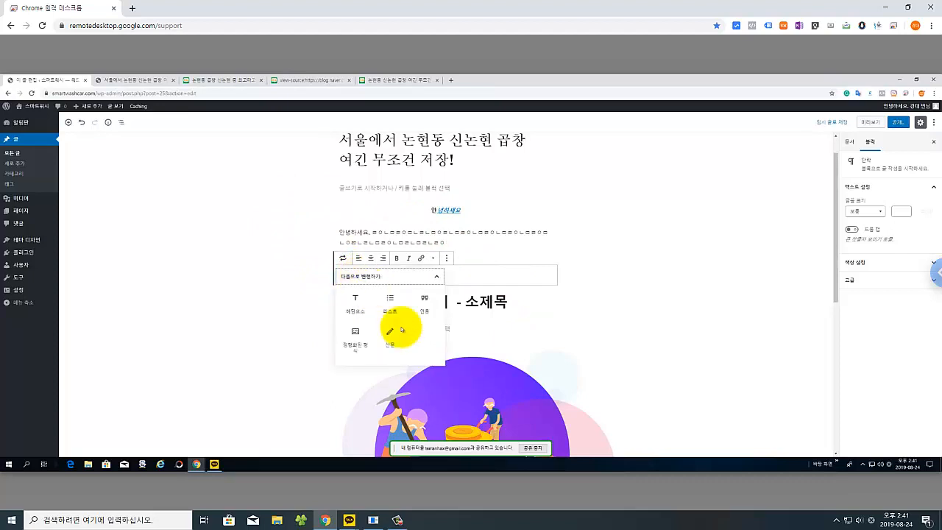
left_click(68, 122)
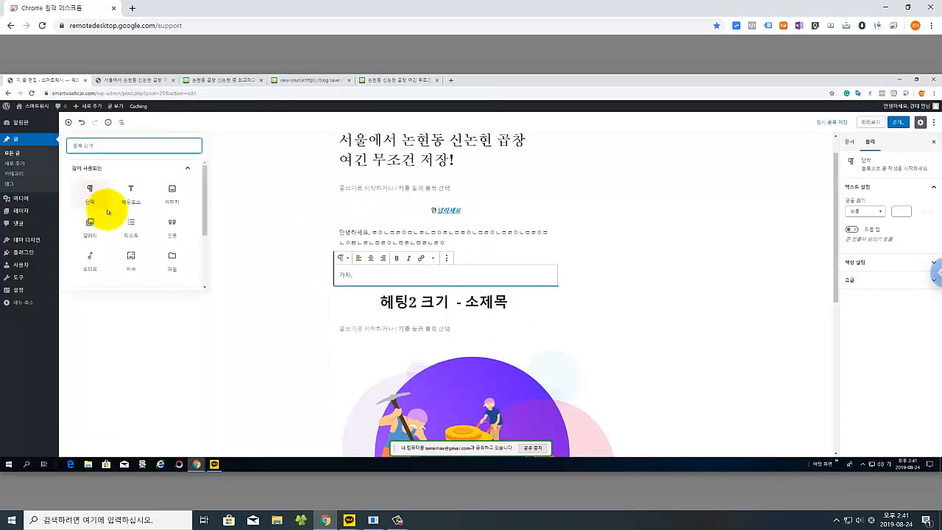
left_click(189, 170)
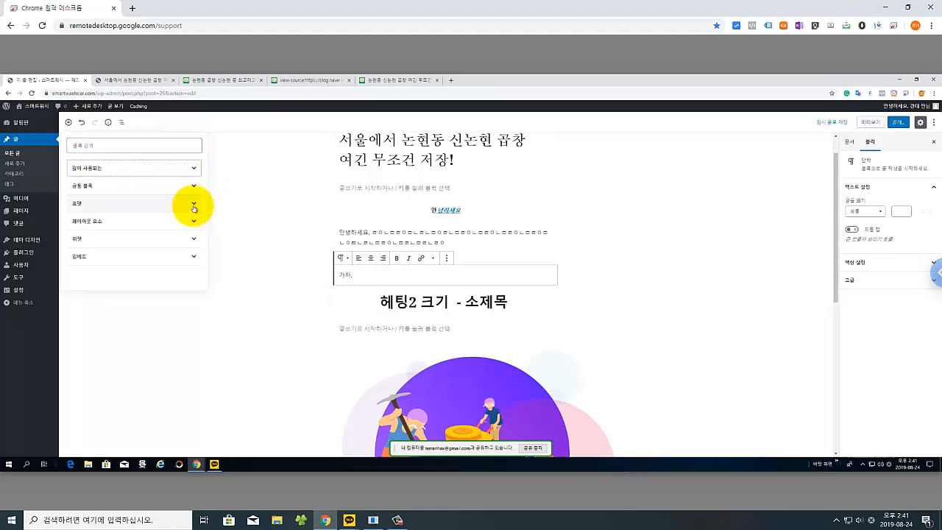
left_click(194, 205)
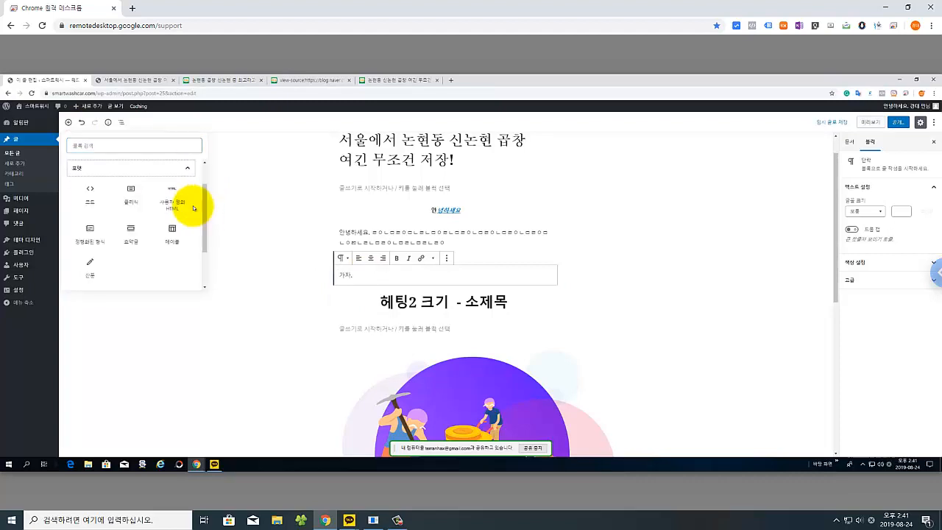
left_click(131, 191)
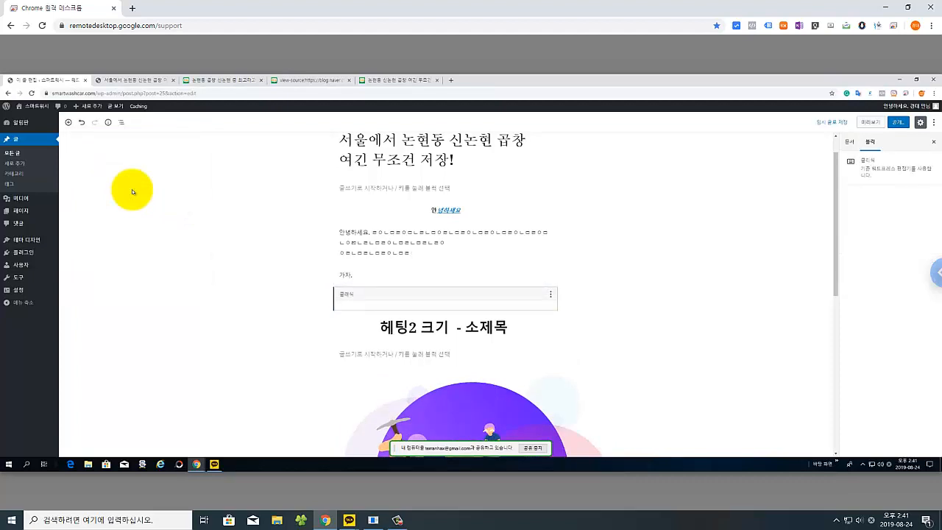
left_click(369, 299)
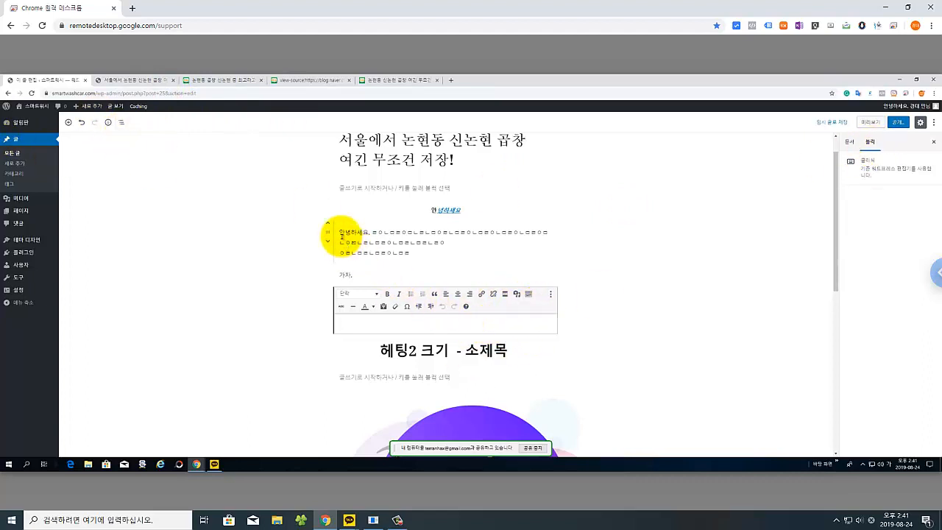
Step: Copy the 안녕하세요 filler paragraph into the Classic block and add a second paragraph of filler characters there
left_click_drag(340, 234, 465, 261)
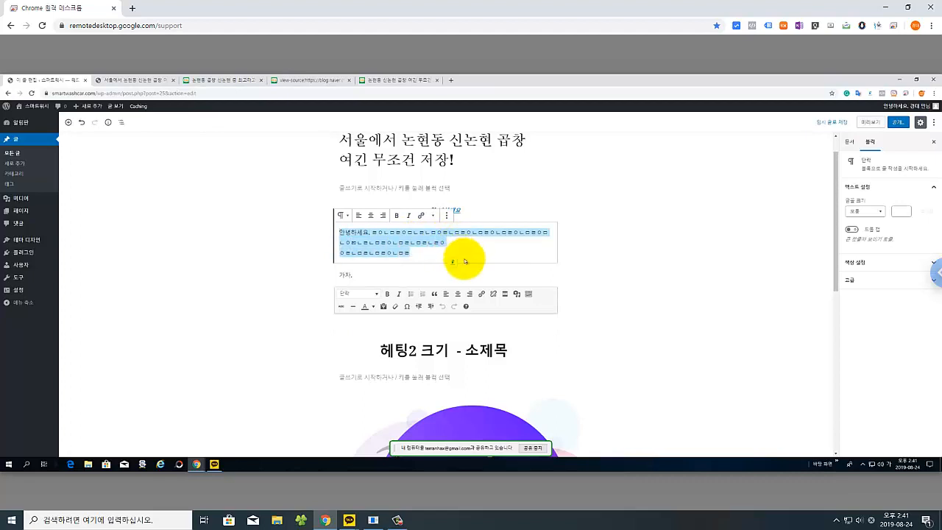
left_click(357, 323)
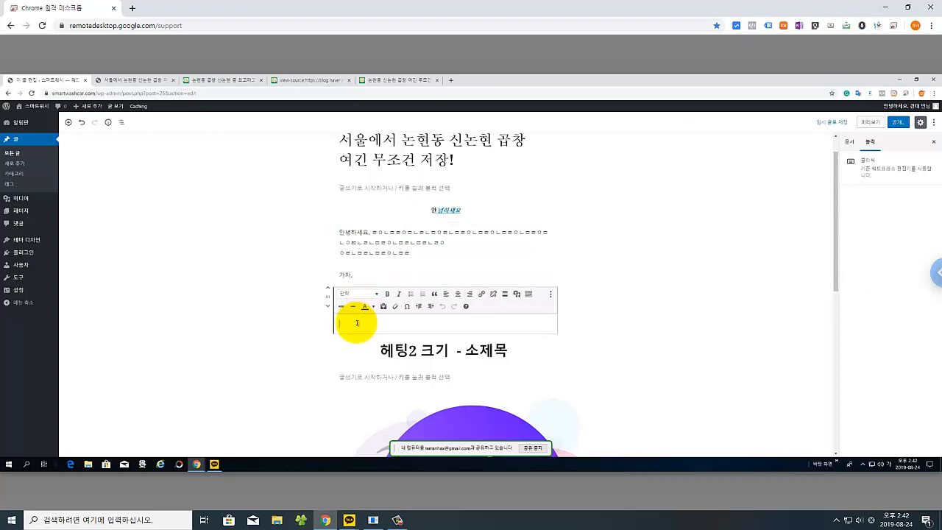
key("ctrl+v")
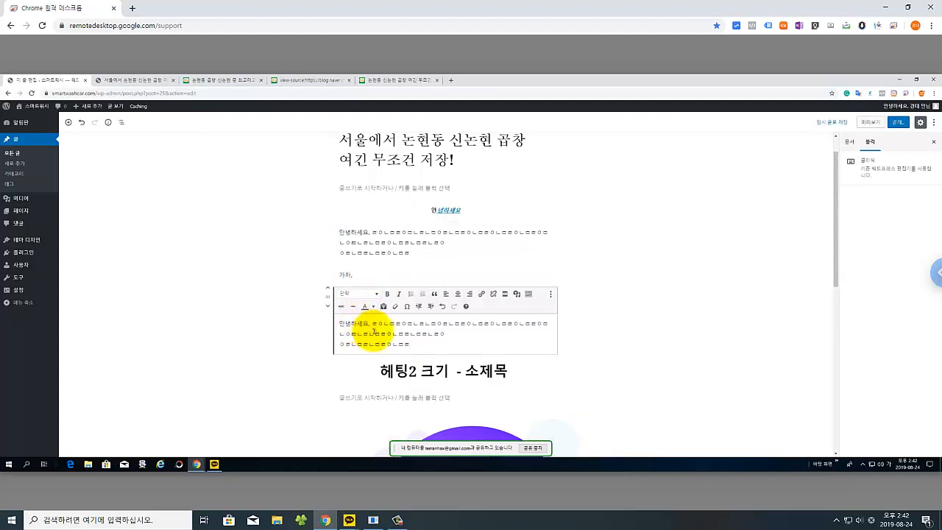
key("Return")
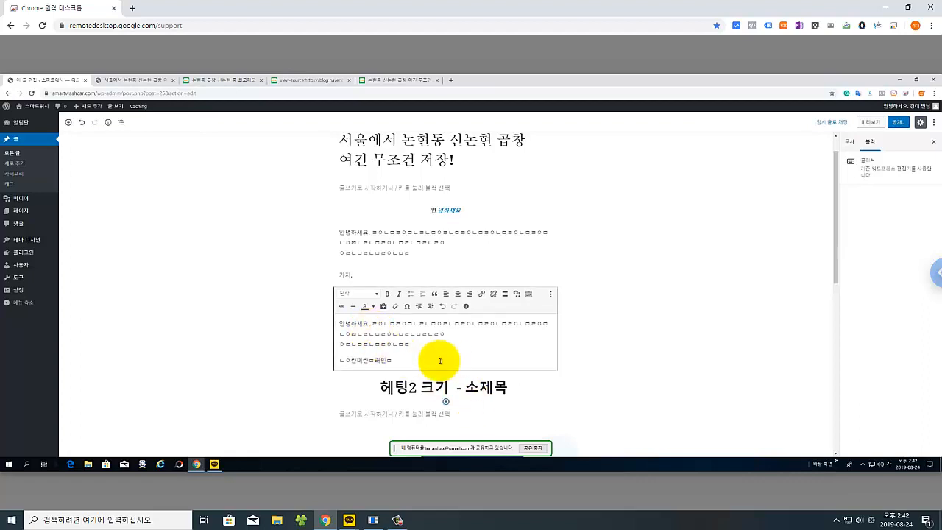
left_click(365, 231)
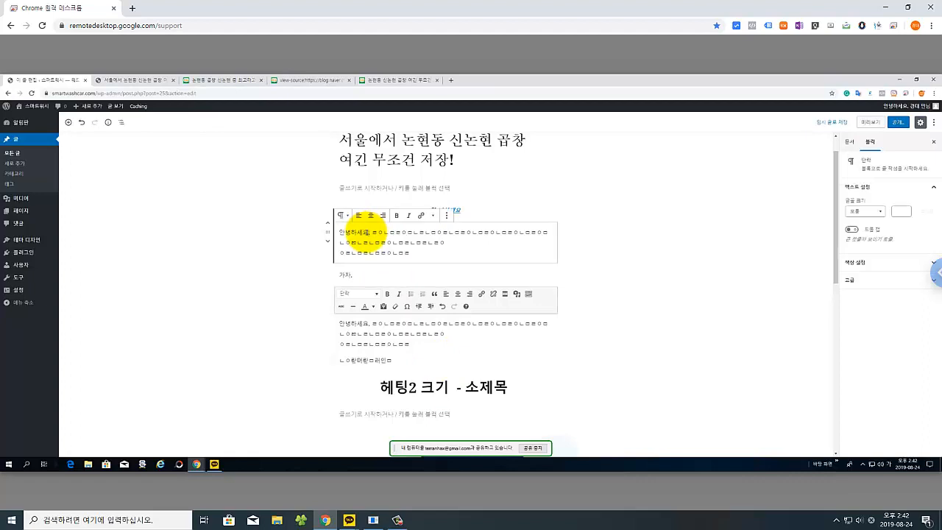
left_click(403, 273)
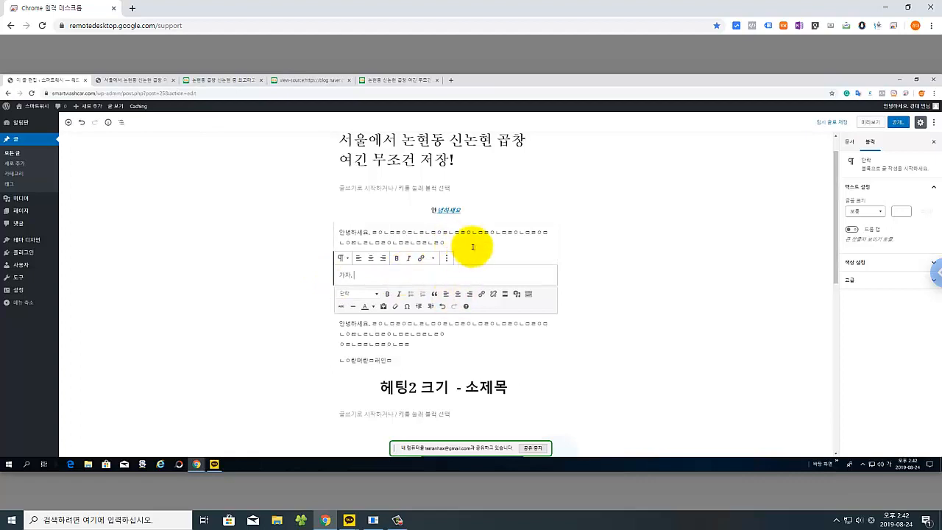
left_click(404, 356)
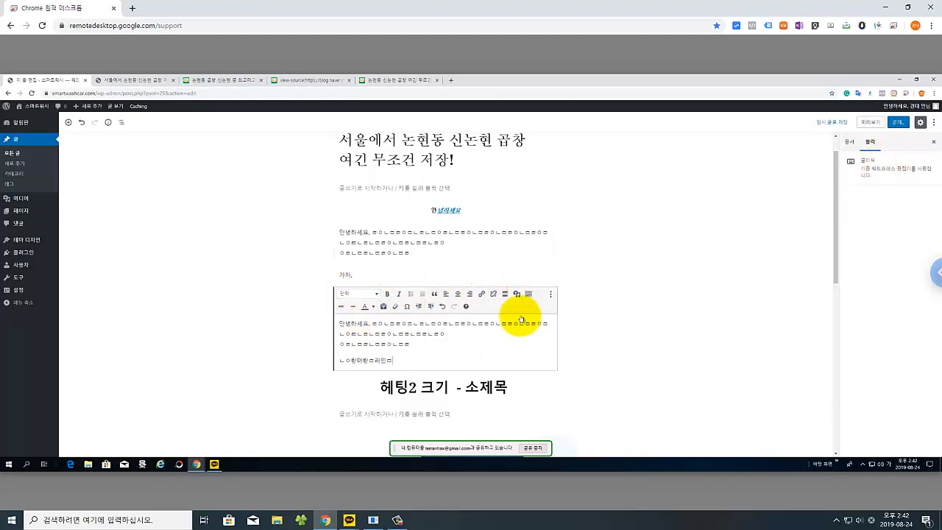
Step: Delete the centered greeting paragraph with the linked text above the 안녕하세요 filler paragraph
scroll(426, 355, "up", 1)
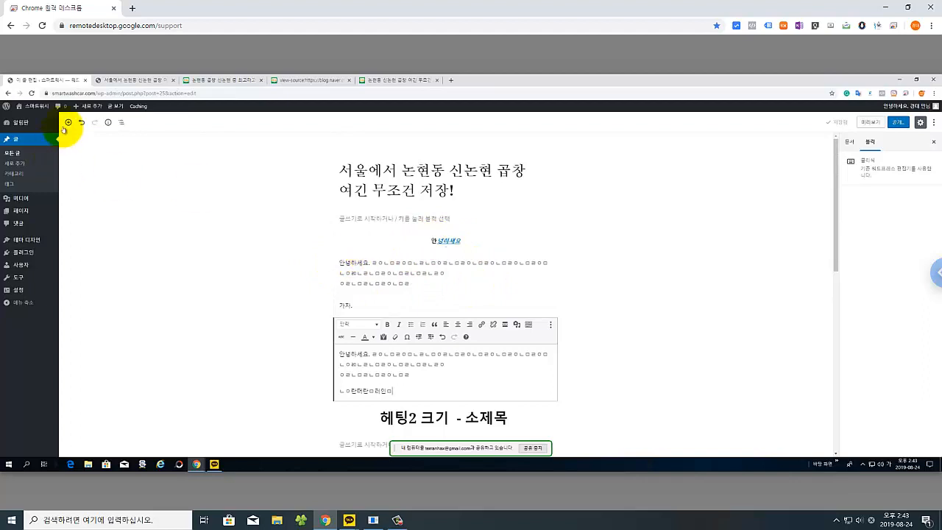
left_click(521, 243)
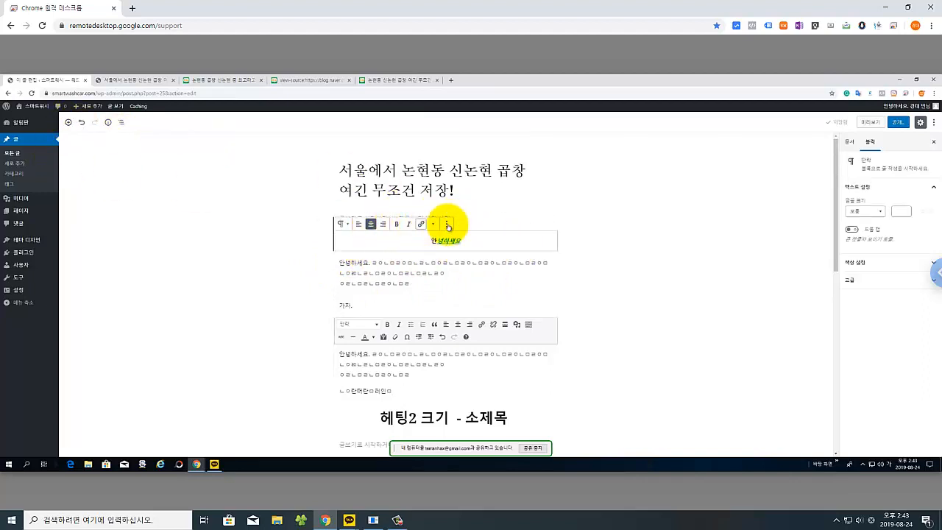
left_click(446, 225)
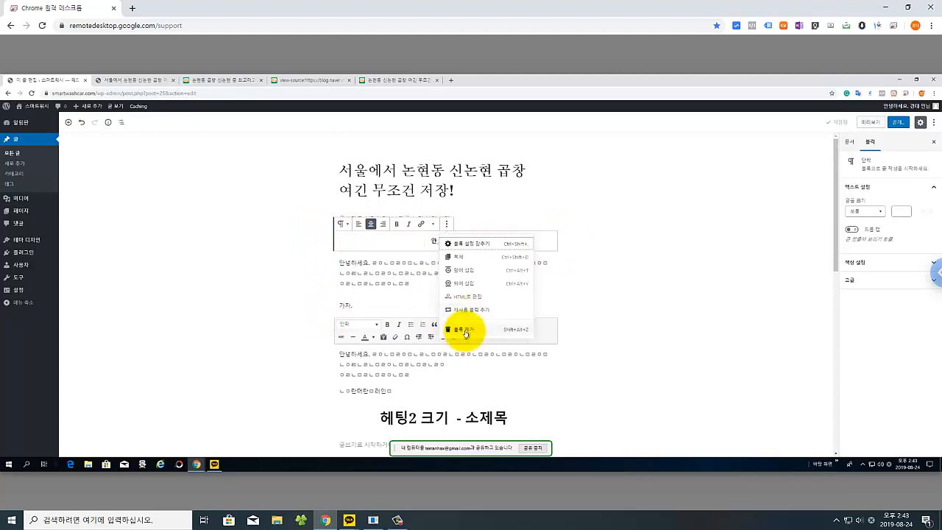
left_click(465, 332)
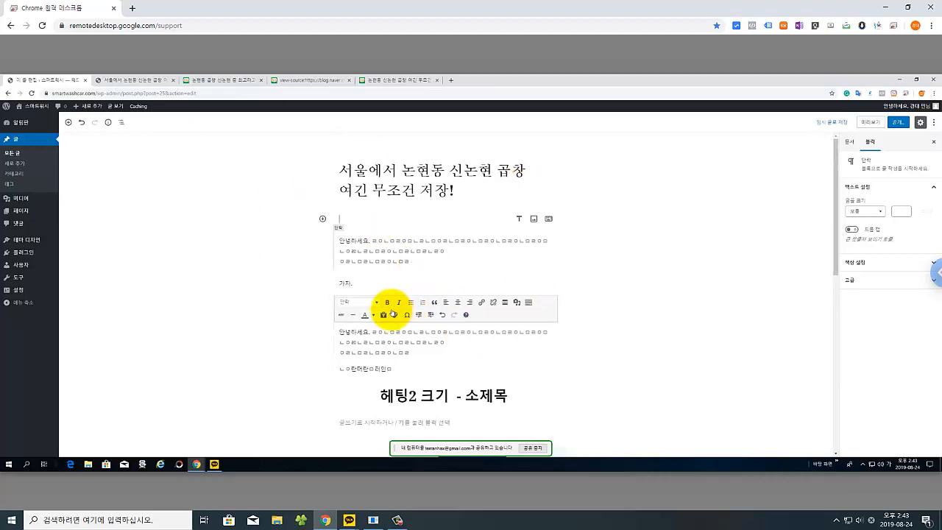
left_click(627, 335)
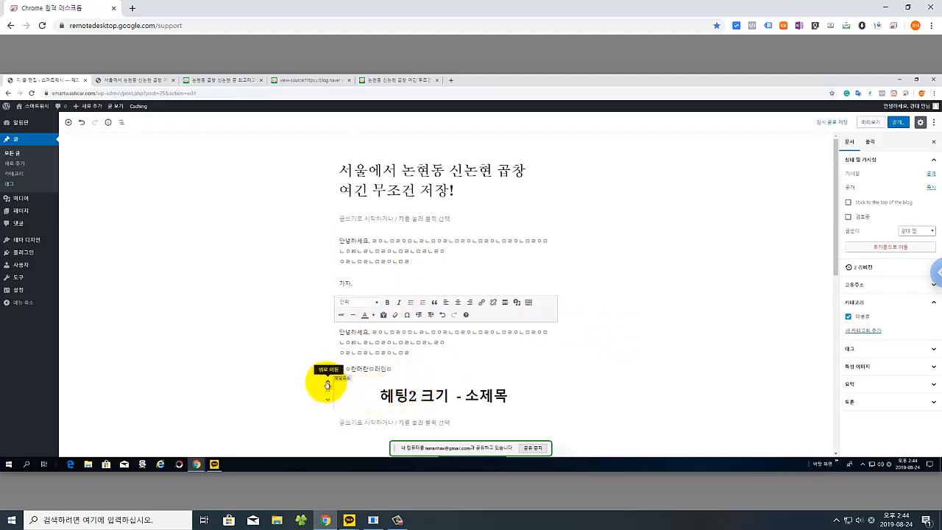
Step: Move the heading "헤팅2 크기 - 소제목" up above the "가자." paragraph and delete that paragraph
left_click(328, 383)
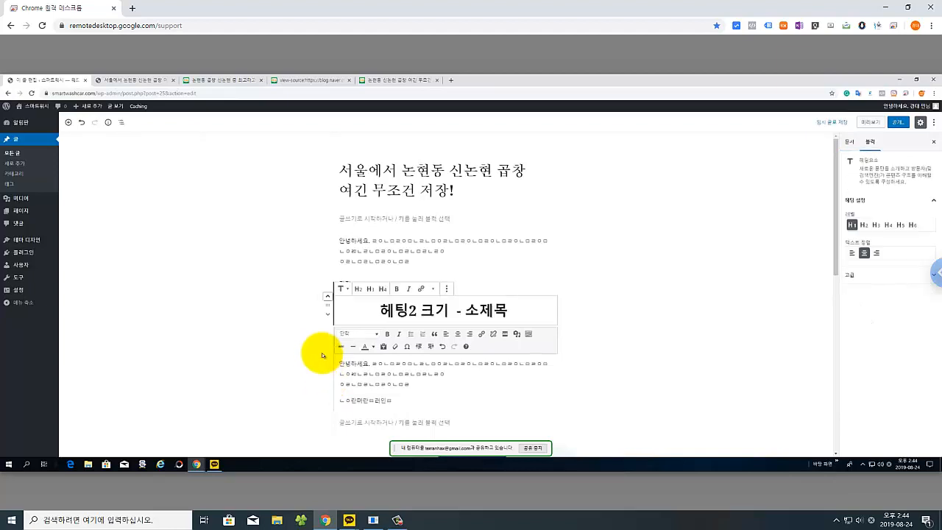
left_click(328, 296)
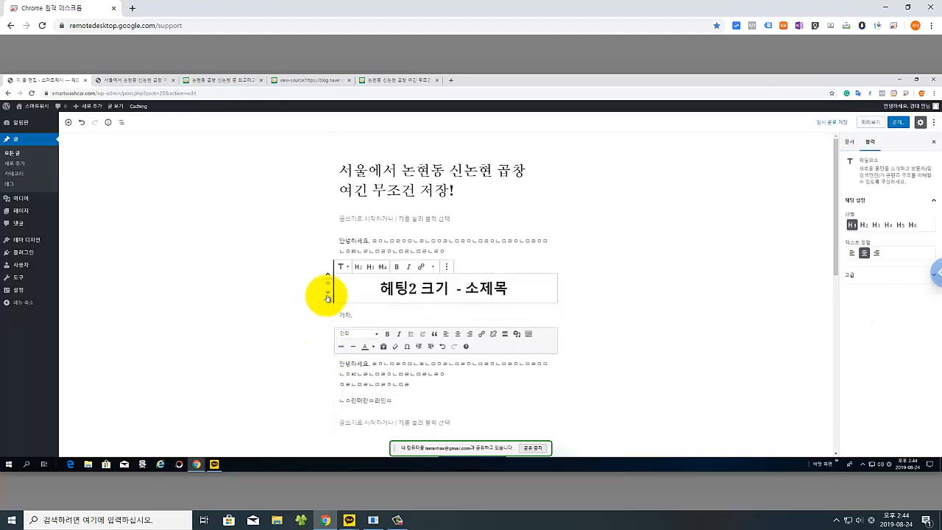
left_click(415, 315)
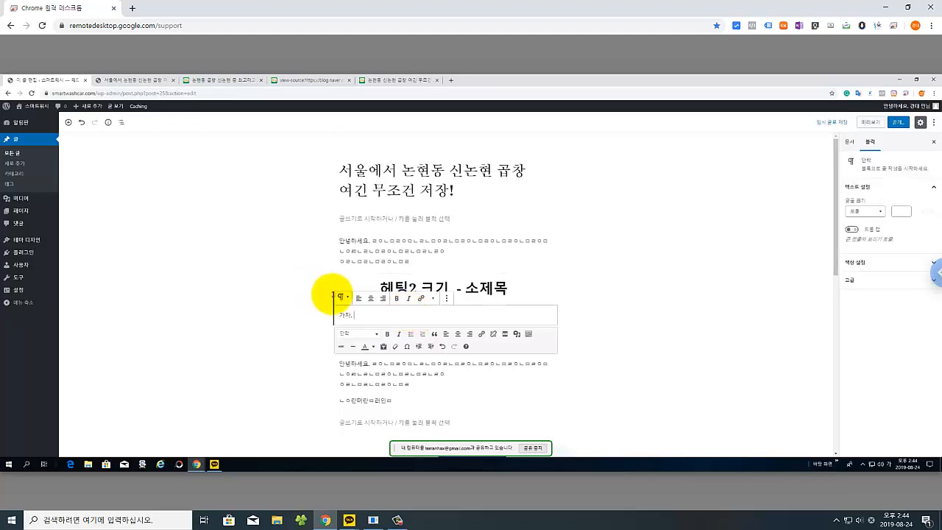
left_click(446, 299)
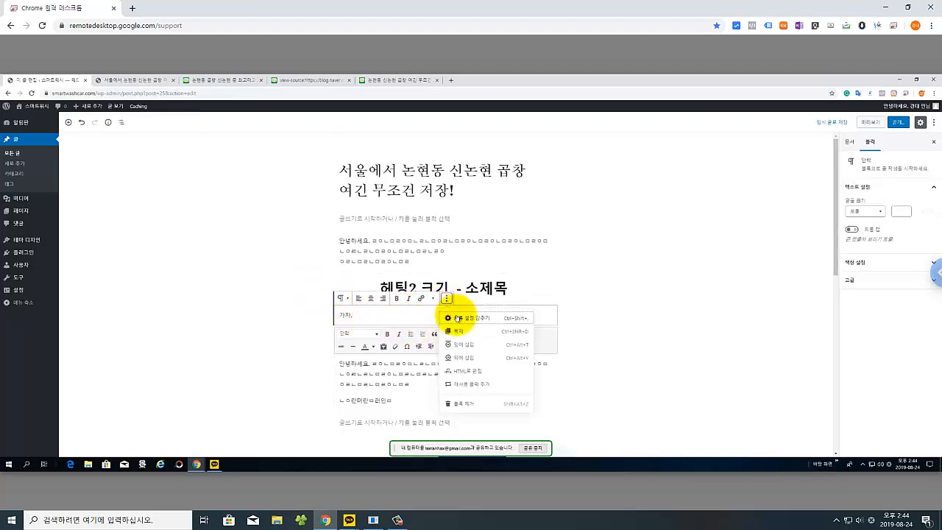
left_click(465, 403)
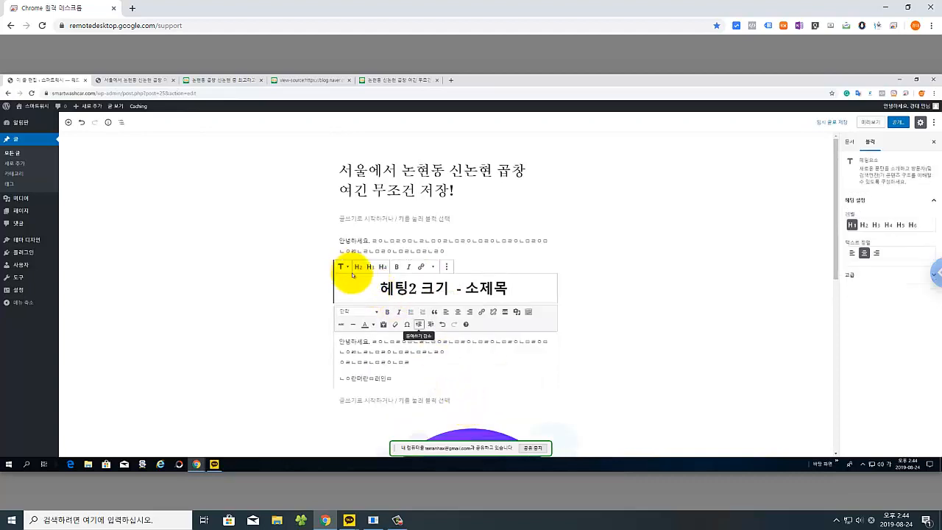
Step: Move the "헤팅2 크기 - 소제목" heading up to directly below the post title and align its text left
left_click(328, 276)
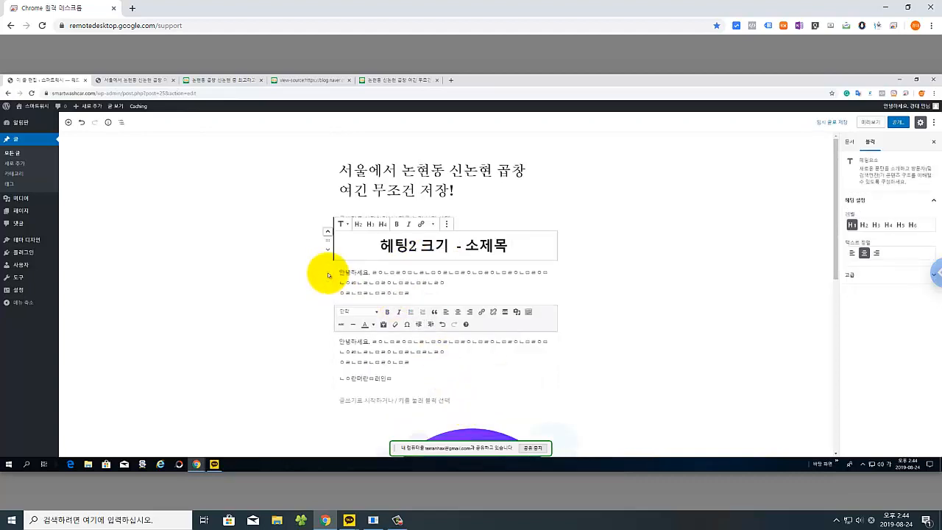
left_click(328, 233)
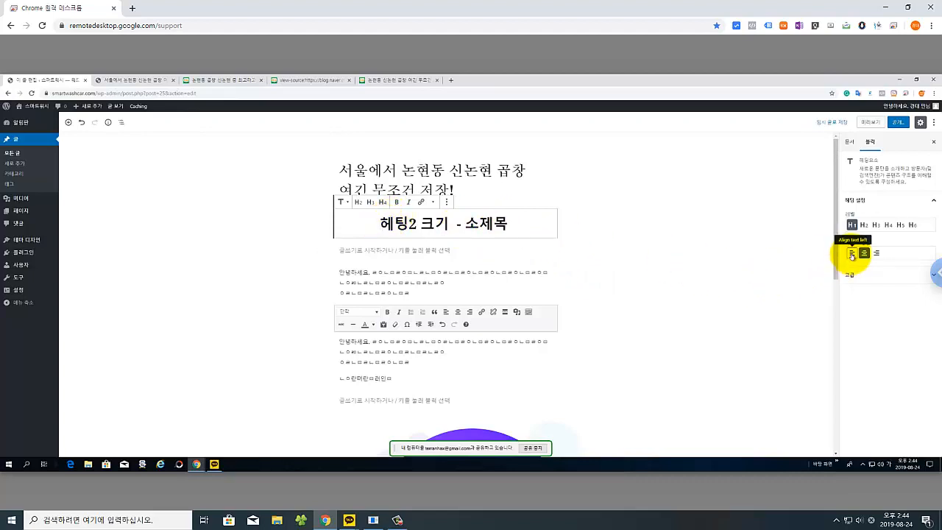
left_click(852, 253)
left_click(626, 349)
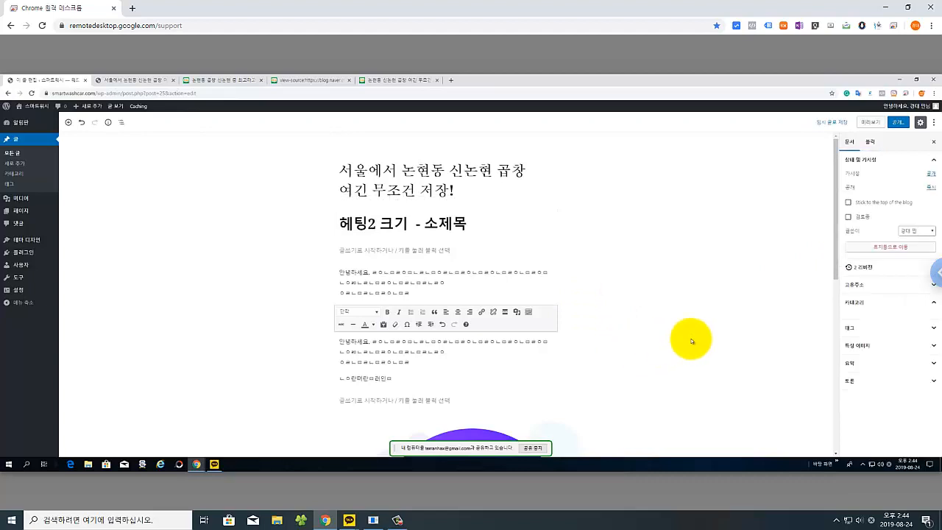
Step: Delete the Classic (클래식) block below the 안녕하세요 filler paragraph
scroll(683, 329, "down", 2)
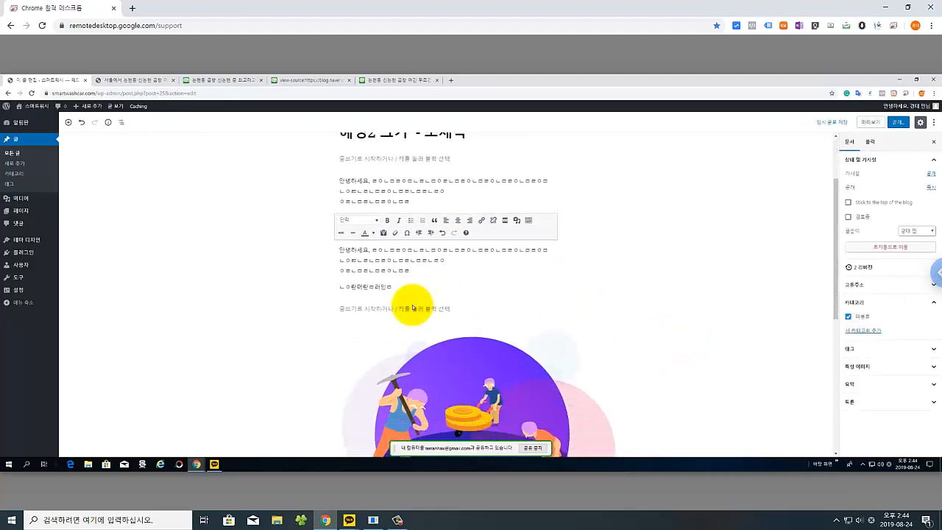
left_click(373, 250)
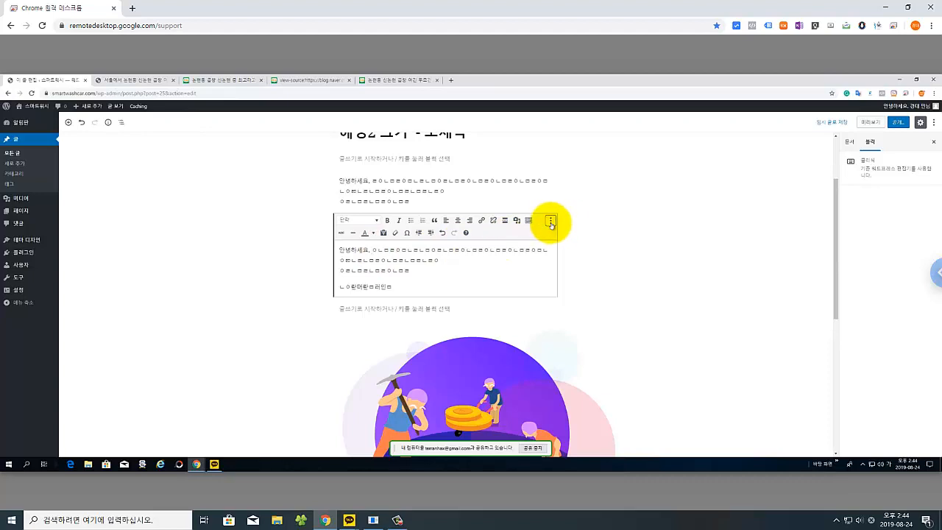
left_click(550, 221)
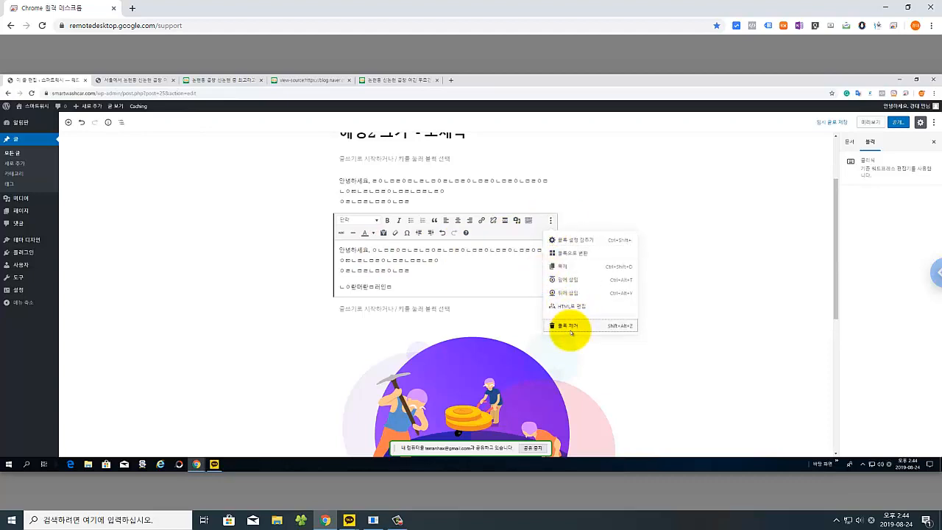
left_click(568, 325)
scroll(559, 323, "up", 2)
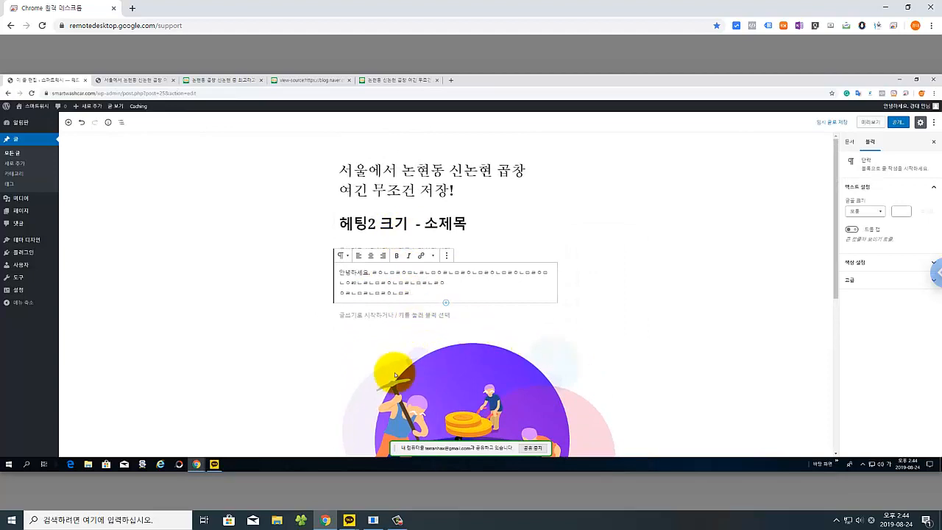
Step: Move the illustration image block up to directly below the 안녕하세요 filler paragraph
scroll(394, 373, "down", 1)
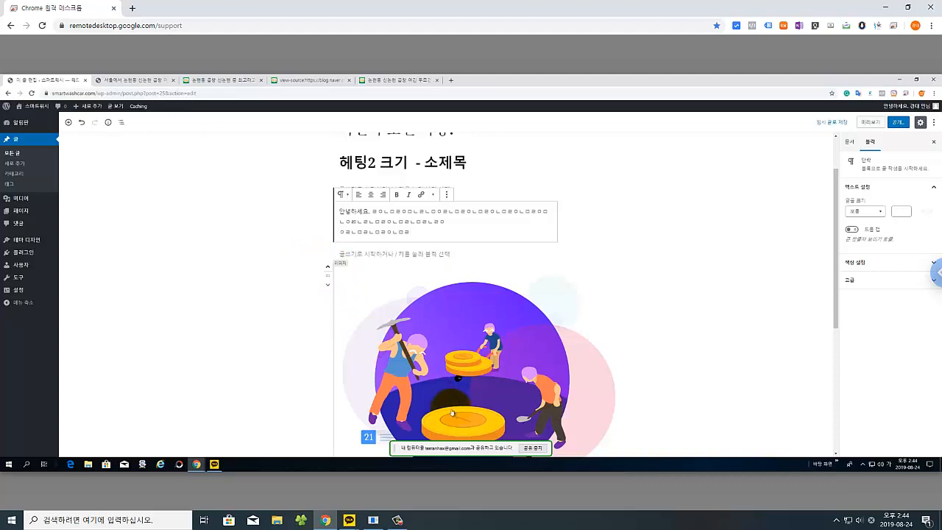
scroll(371, 295, "up", 1)
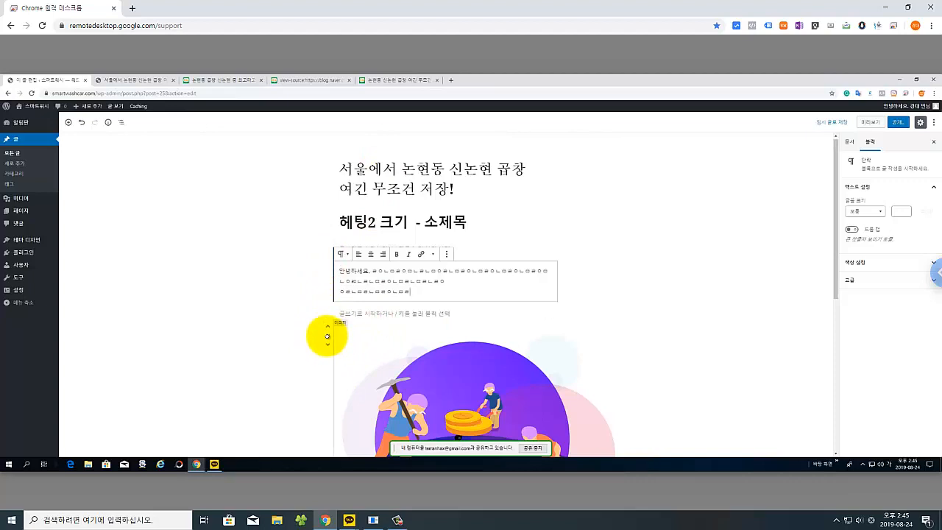
left_click_drag(326, 336, 345, 290)
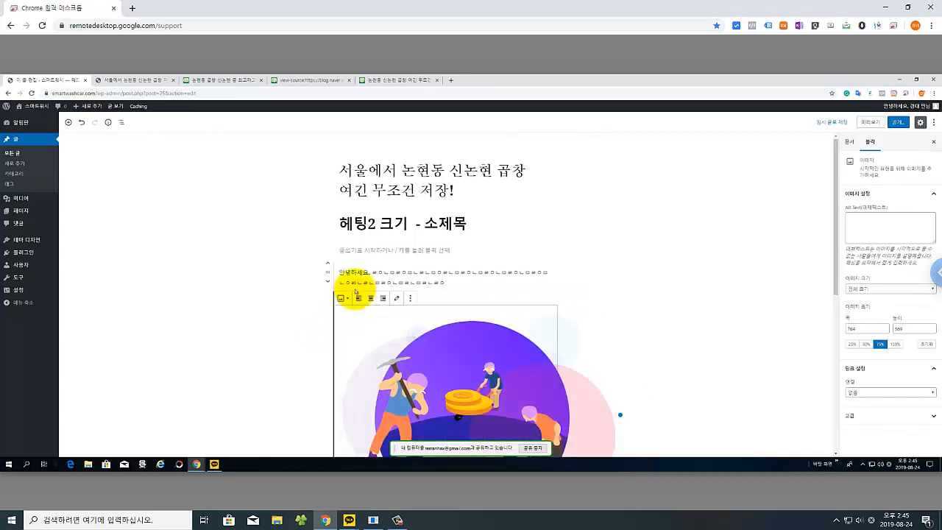
Step: Select all eight text paragraphs below the image, from "요즘" to the last line, and delete them together
scroll(642, 356, "down", 3)
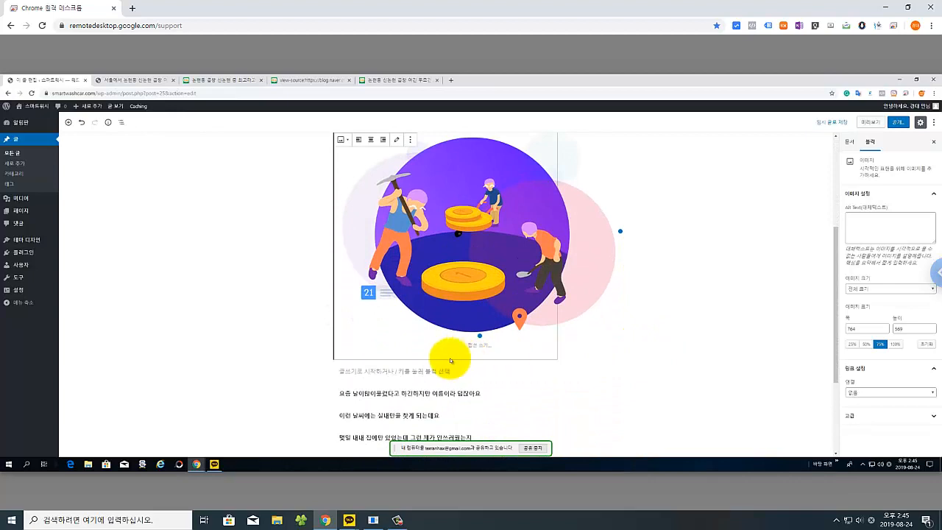
scroll(449, 359, "down", 3)
left_click(404, 229)
left_click(412, 256)
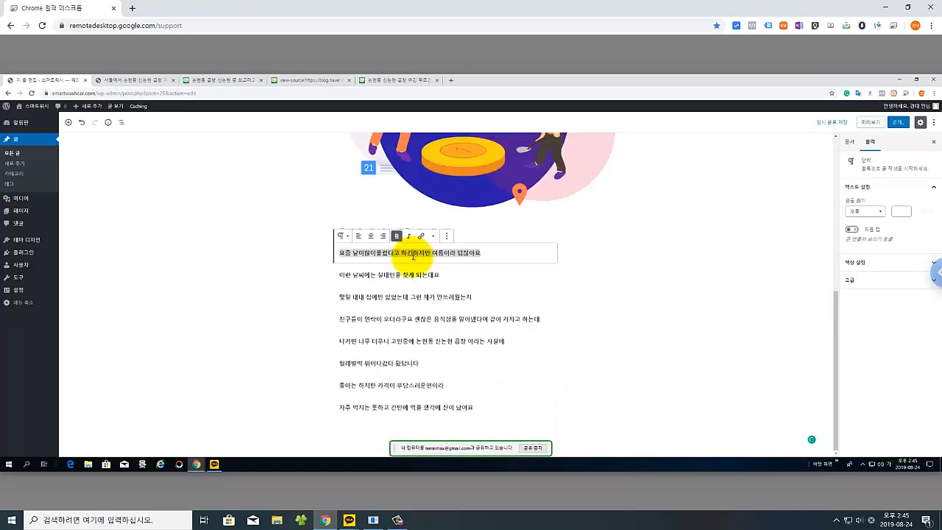
left_click(447, 238)
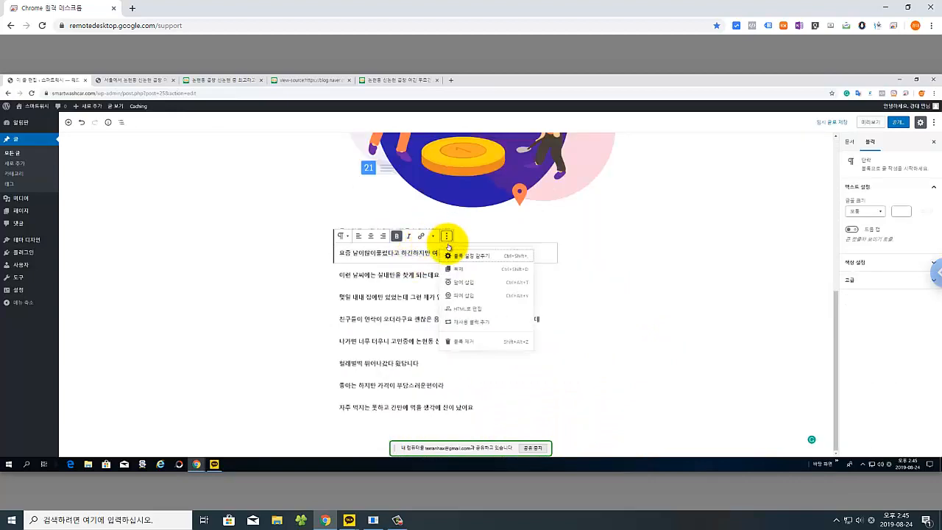
triple_click(351, 253)
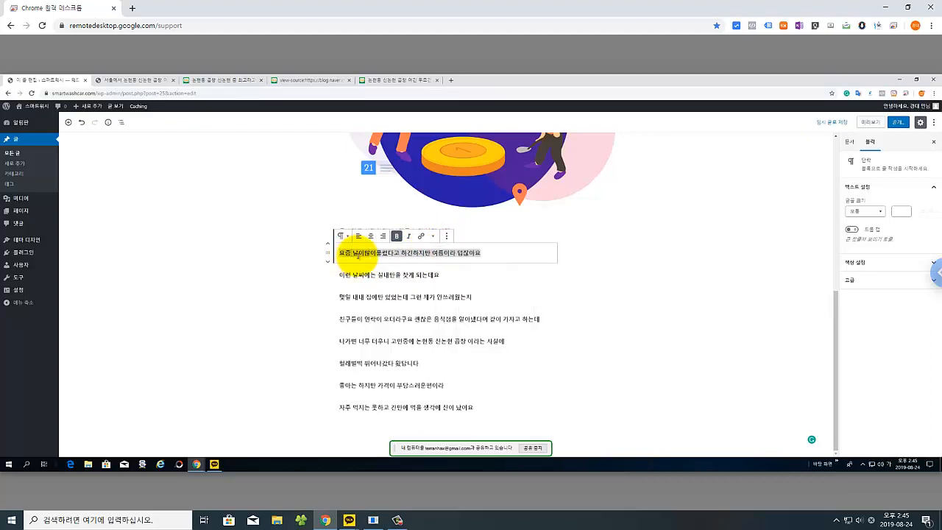
left_click_drag(521, 249, 514, 418)
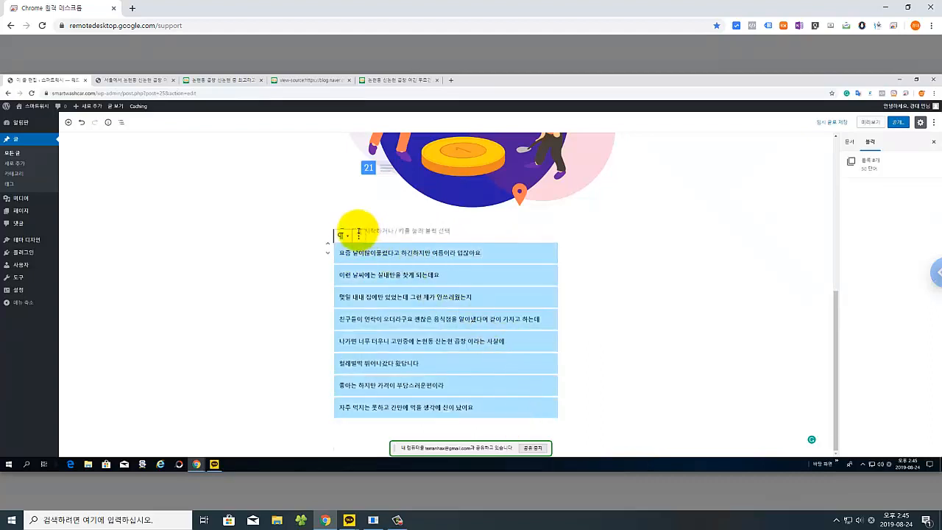
left_click(359, 235)
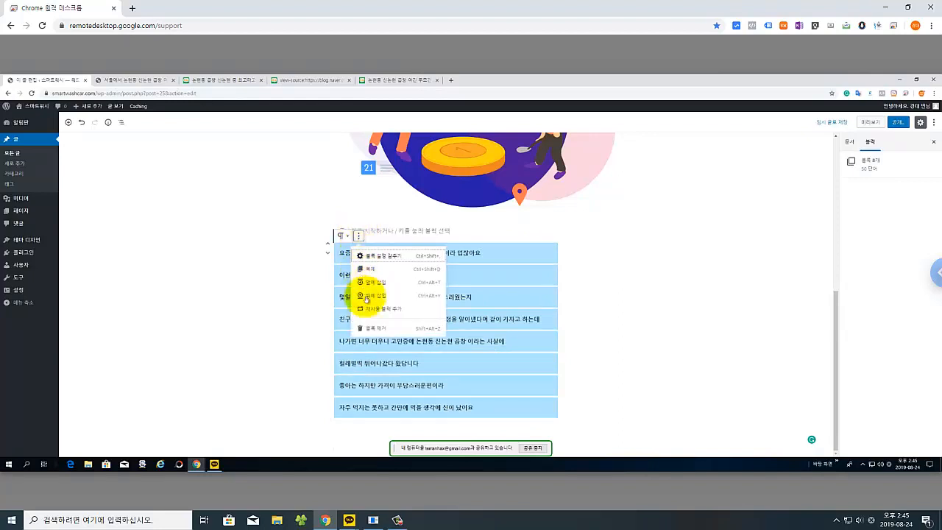
left_click(375, 328)
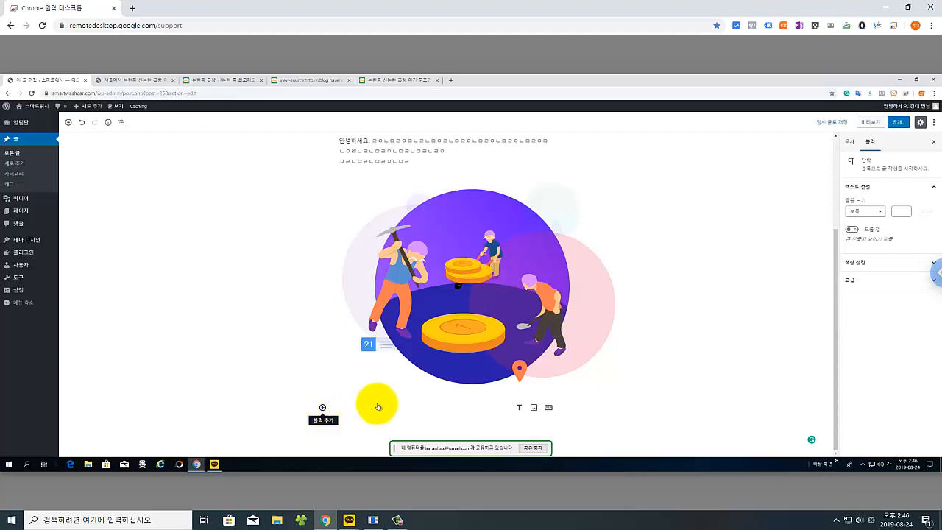
Step: Insert a paragraph (단락) block below the image and fill it with filler characters
left_click(375, 359)
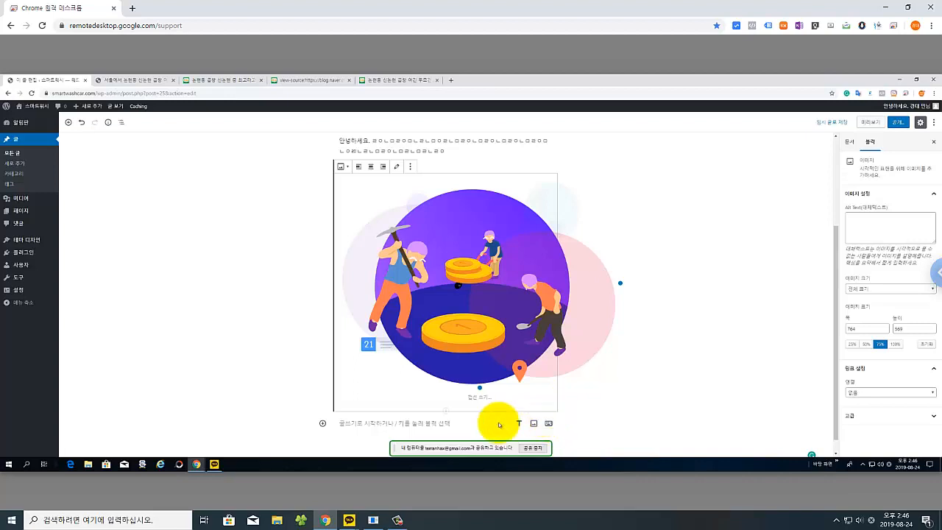
left_click(323, 423)
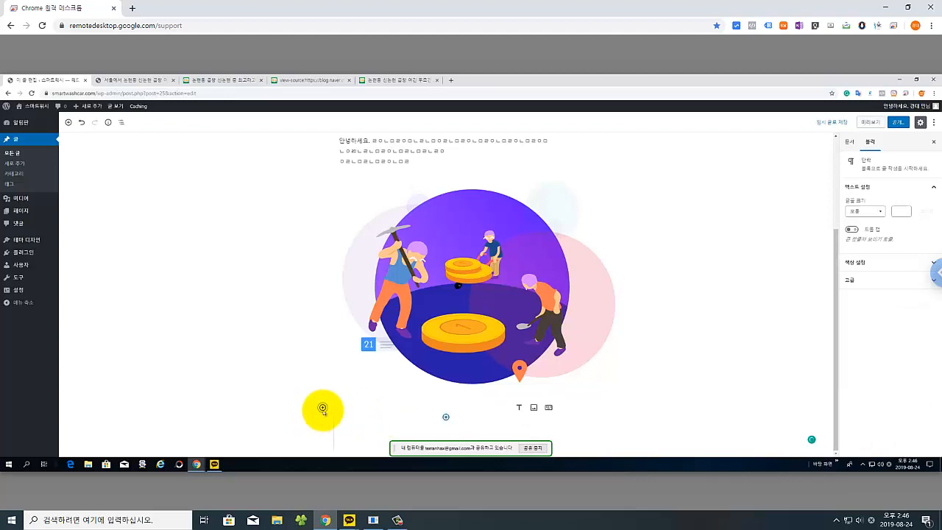
left_click(322, 408)
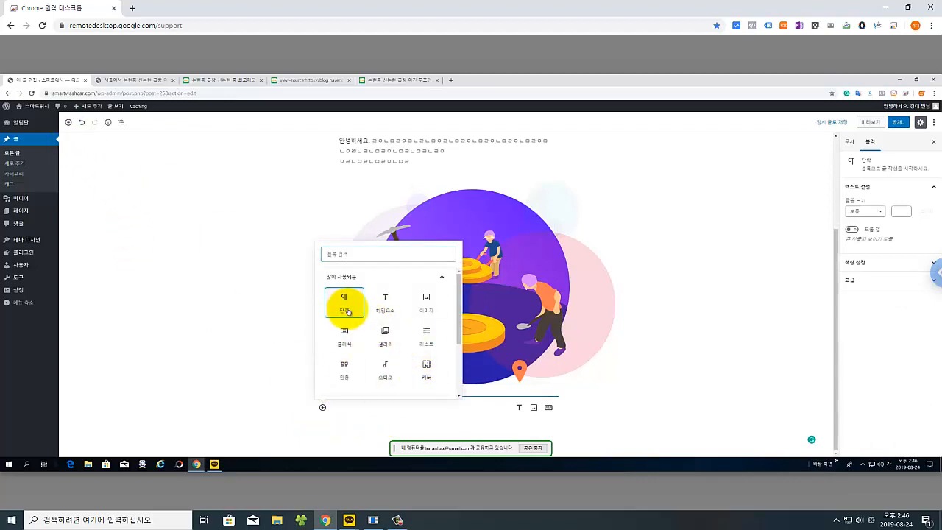
left_click(344, 303)
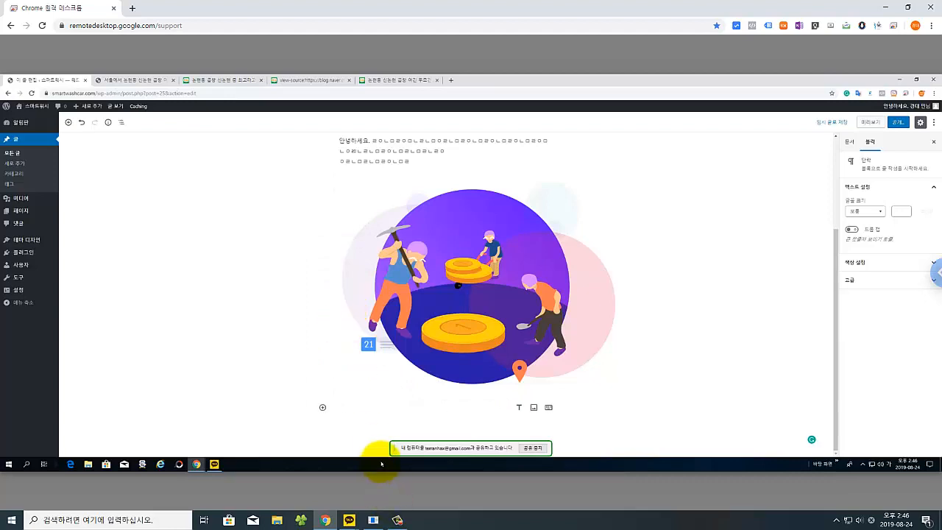
type("ㅇㅂㄴㄷㅇㄻㄴㅇㄹㅁㄴㅇㄹㅇㅁ")
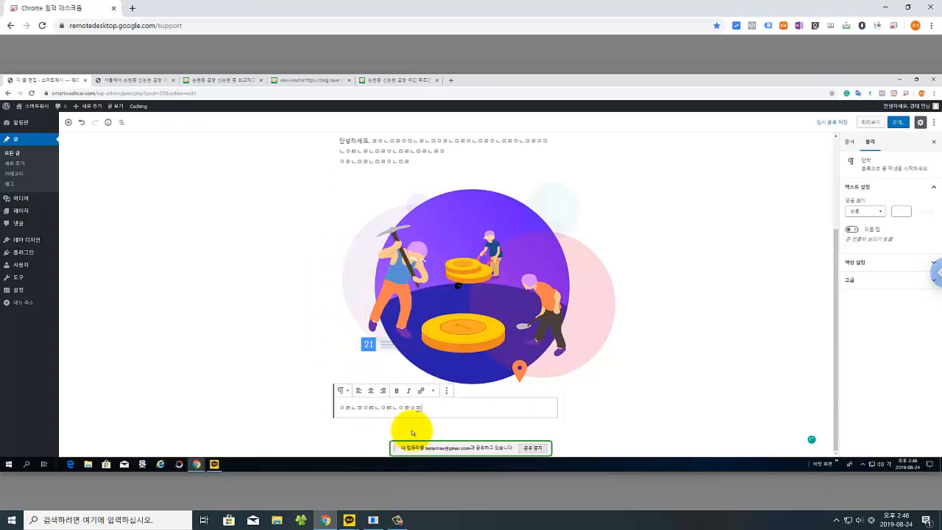
Step: View the block options of the filler paragraph below the image and undo its filler text
left_click(446, 390)
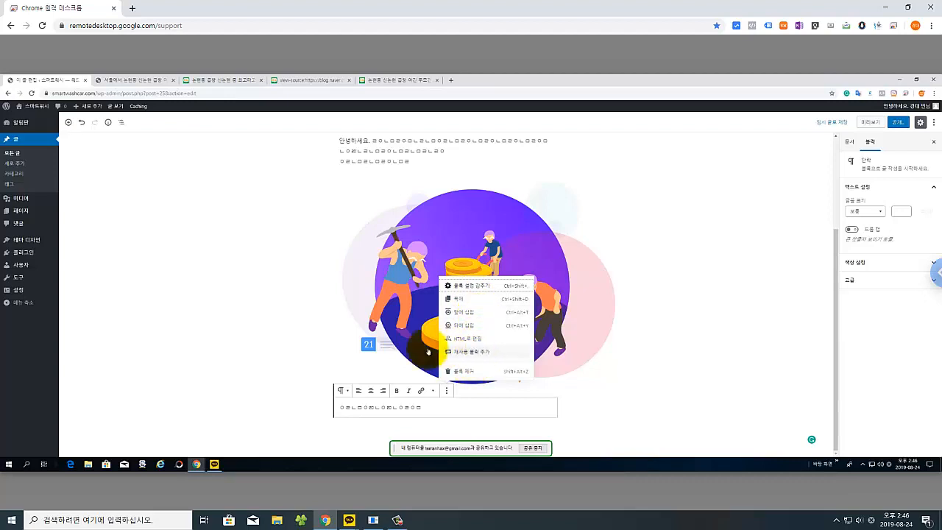
left_click(81, 123)
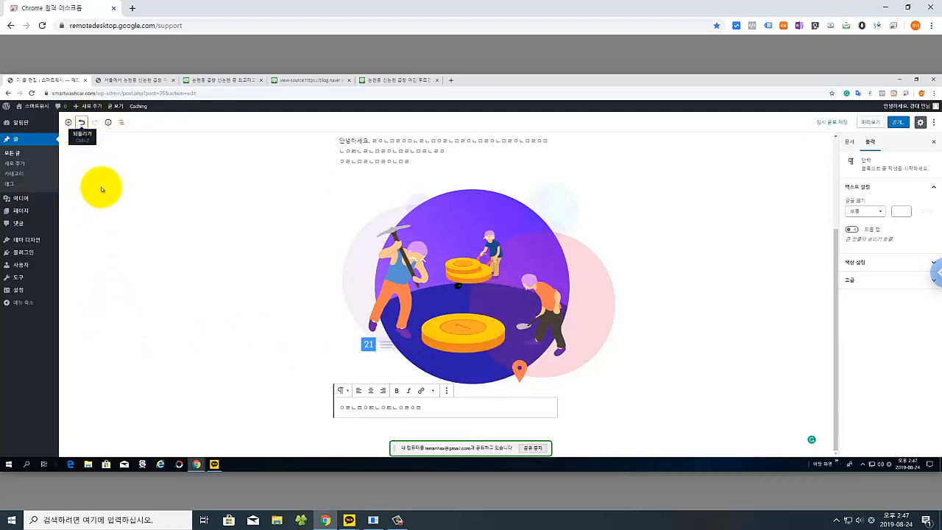
left_click(292, 391)
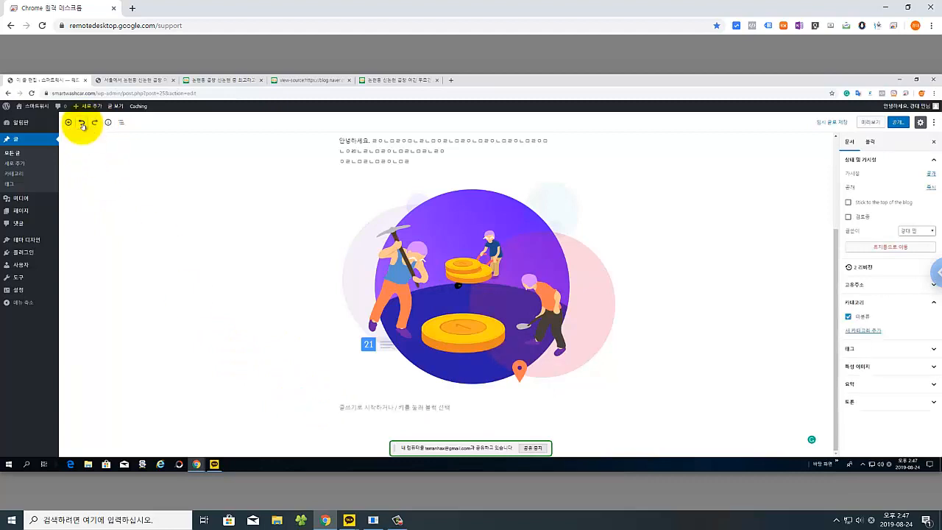
Step: Redo the undone filler text below the image and view the document's content structure
left_click(94, 123)
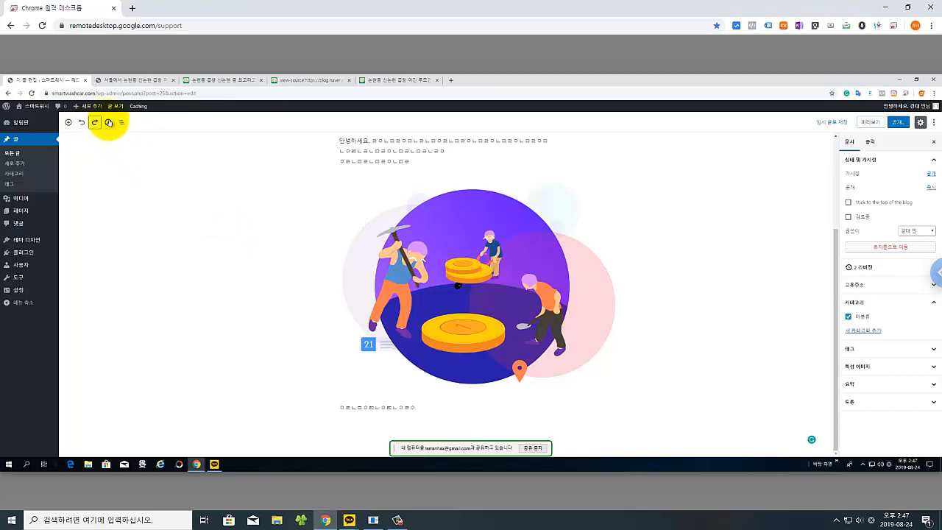
left_click(108, 123)
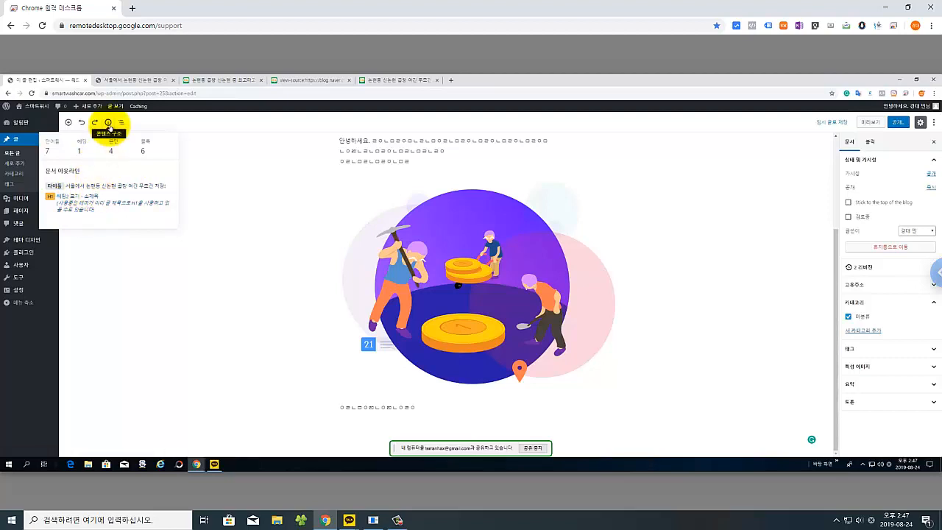
Step: Select the image (이미지) block through the block navigation list and bring the list up again
left_click(122, 124)
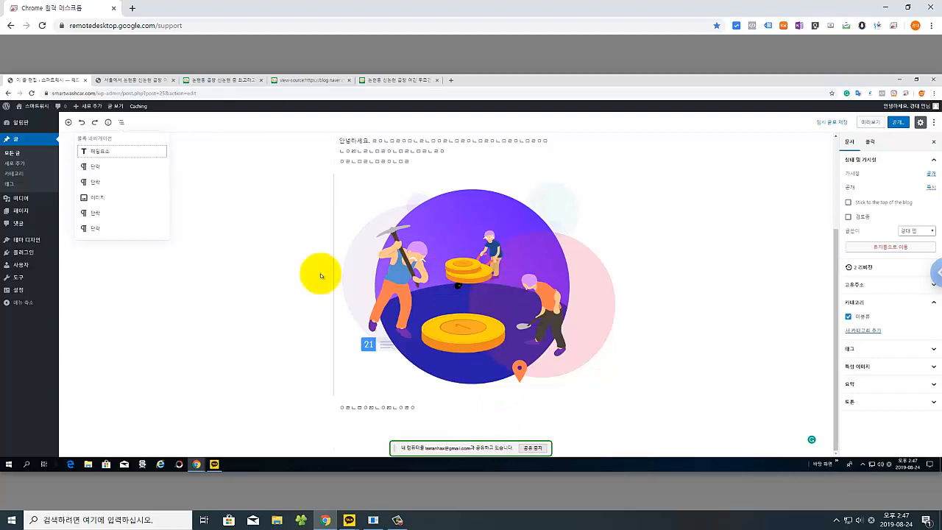
left_click(99, 198)
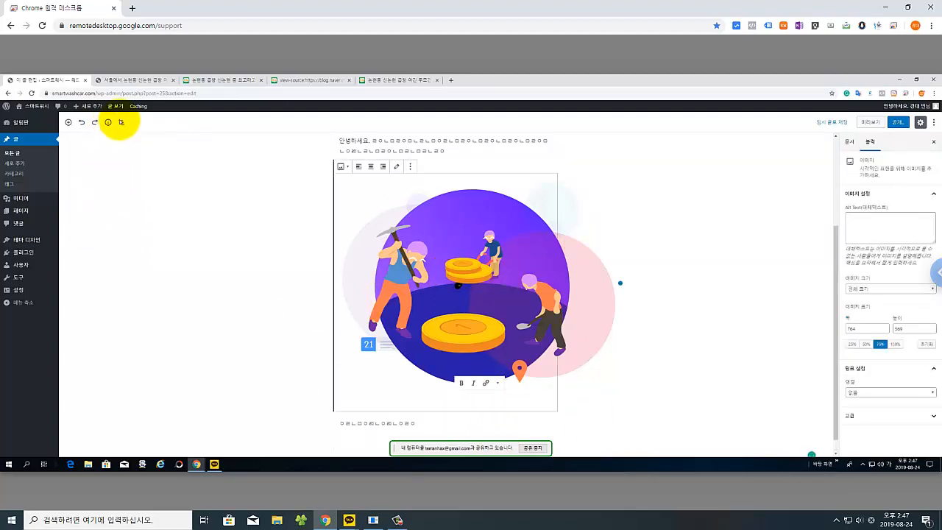
left_click(121, 122)
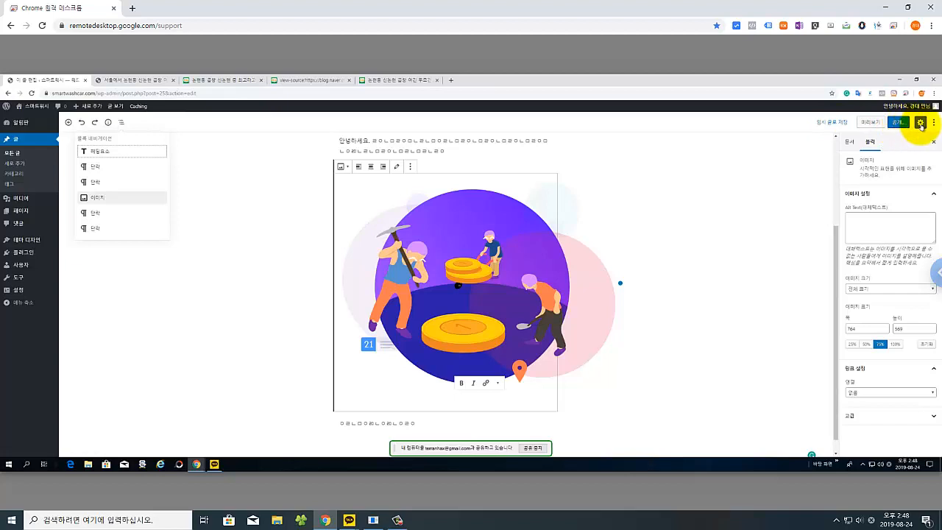
Step: Hide the settings sidebar, show it again and select the illustration image
left_click(919, 124)
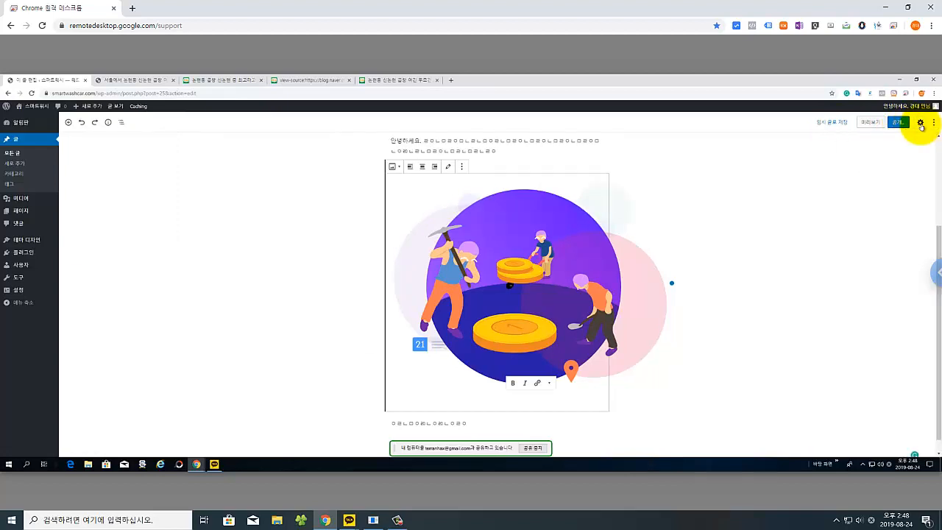
left_click(920, 123)
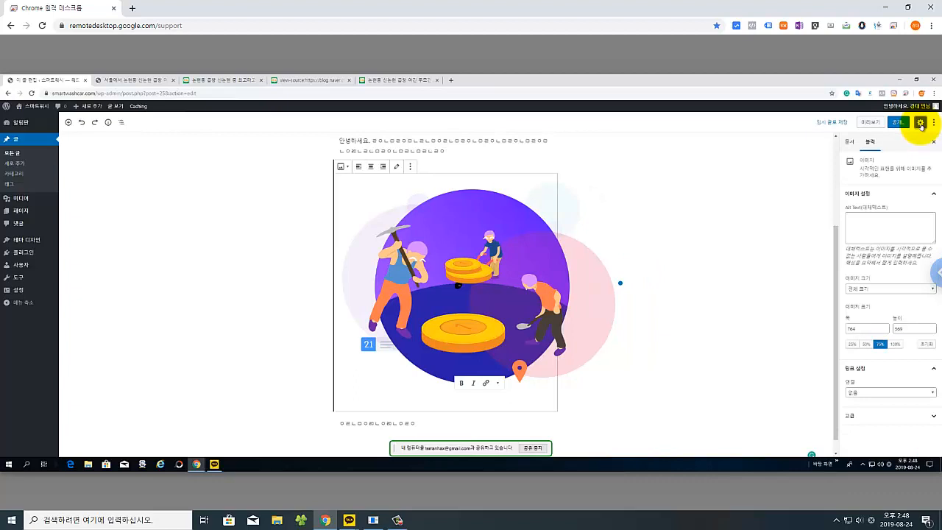
left_click(457, 240)
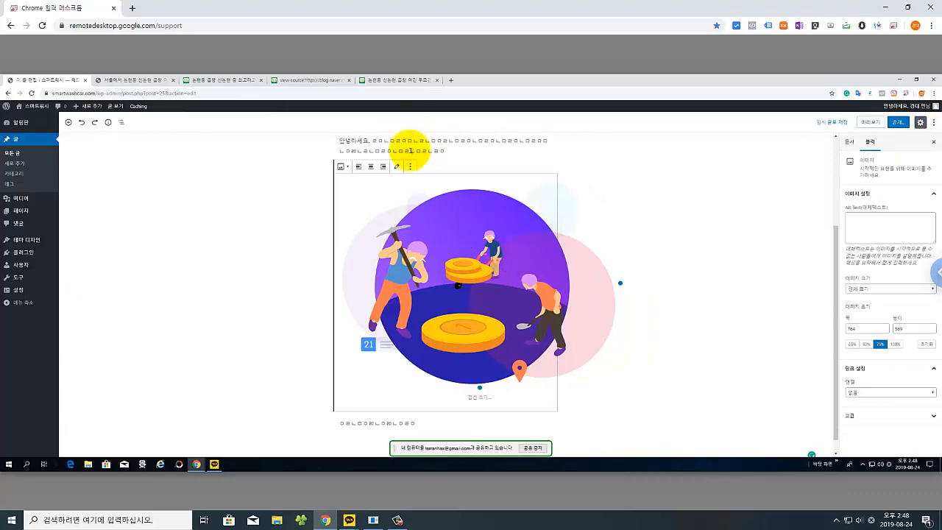
Step: Set the 안녕하세요 paragraph's font size to Medium, trying a smaller custom size before returning to 20
left_click(410, 151)
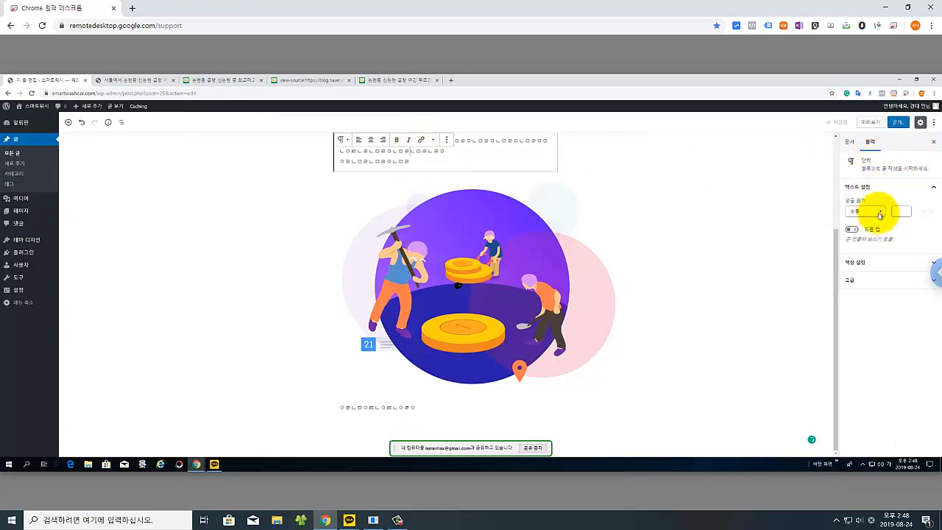
left_click(880, 213)
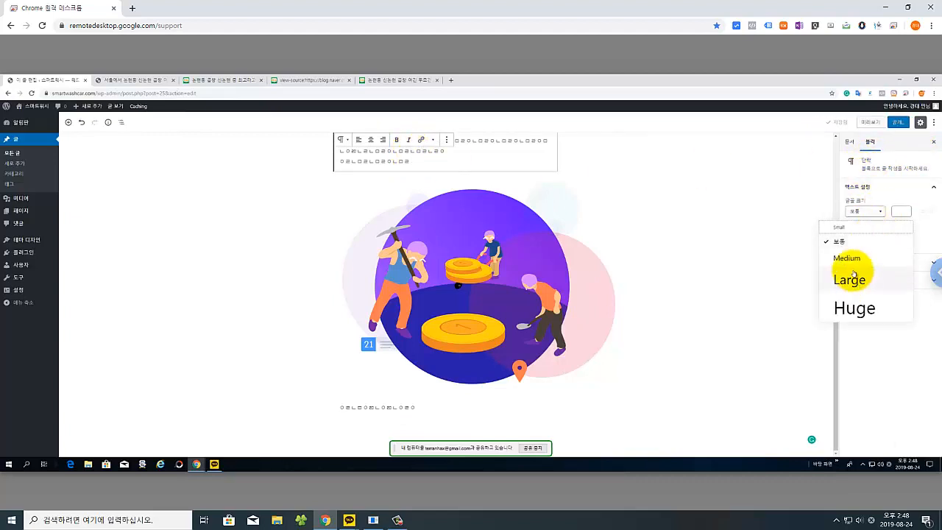
left_click(852, 261)
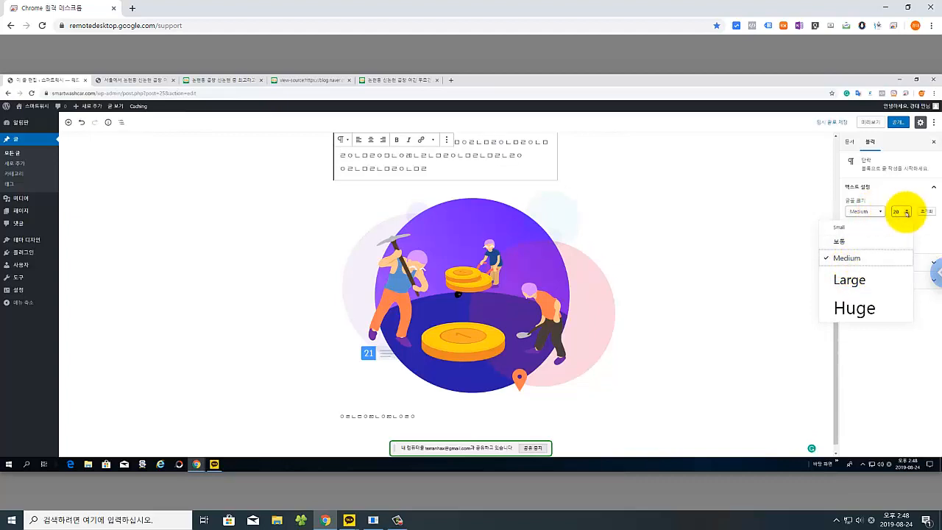
left_click(906, 213)
left_click(906, 213)
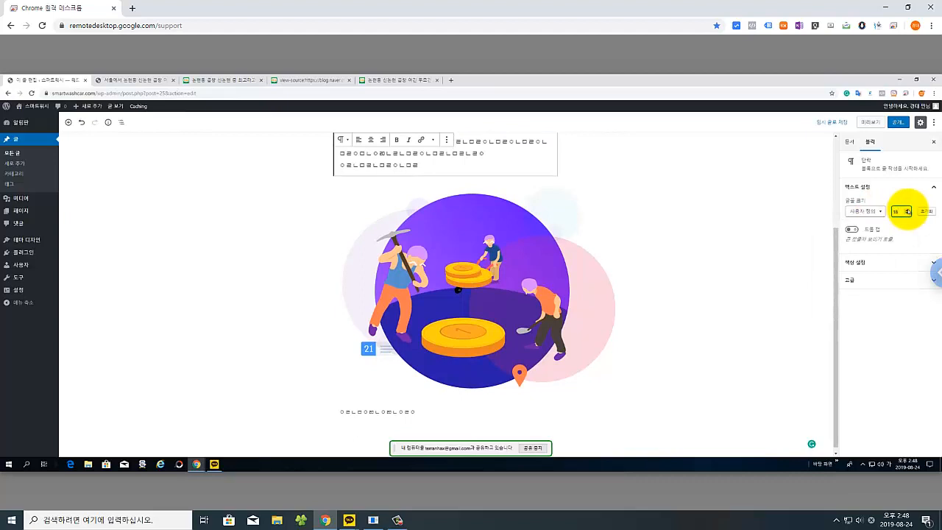
left_click(907, 209)
left_click(907, 209)
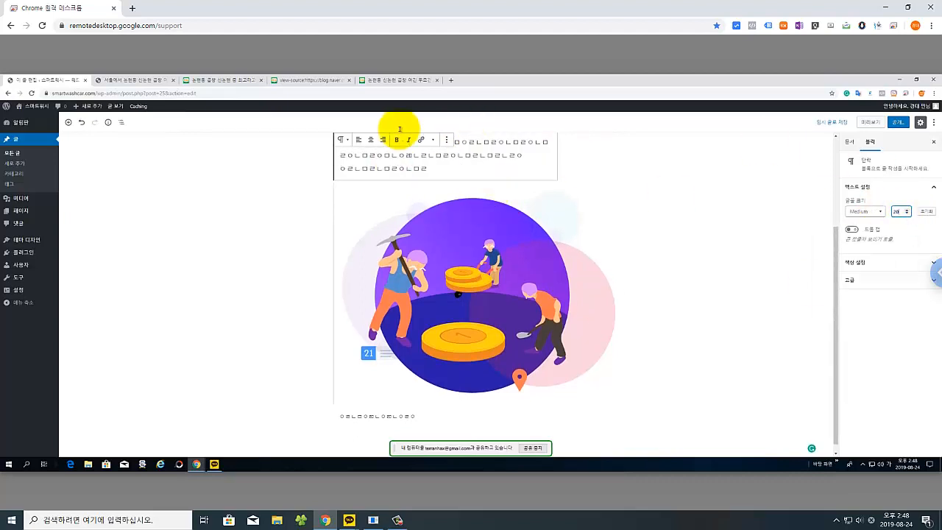
Step: Give the 안녕하세요 paragraph a Luminous vivid orange background and very light gray text, after trying dark text
left_click(899, 266)
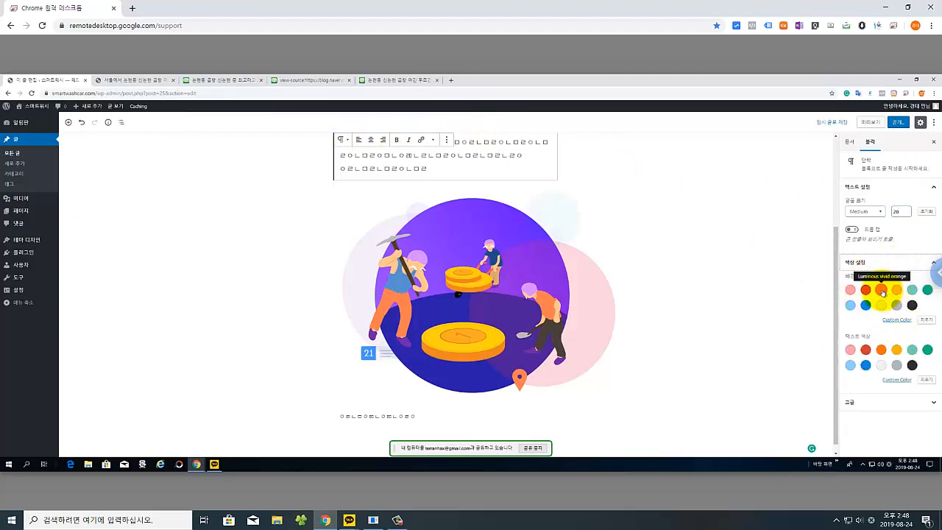
left_click(881, 289)
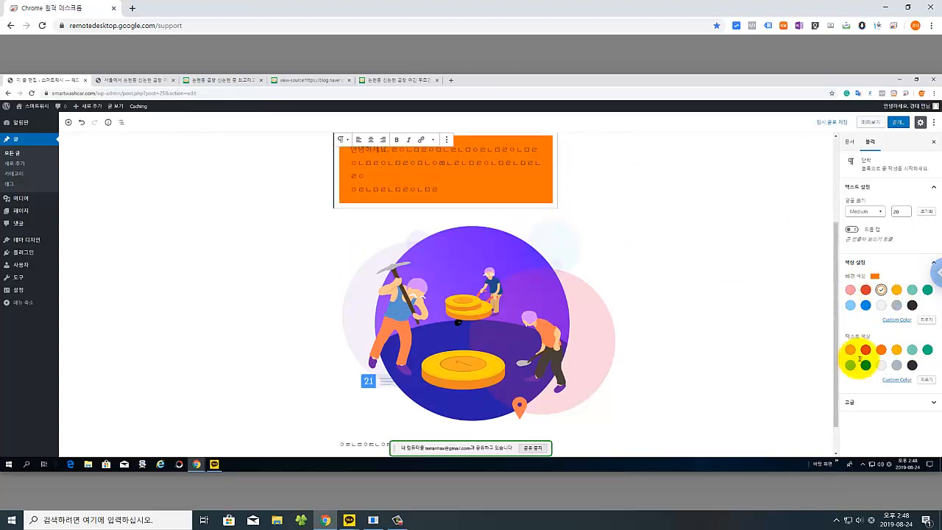
left_click(913, 365)
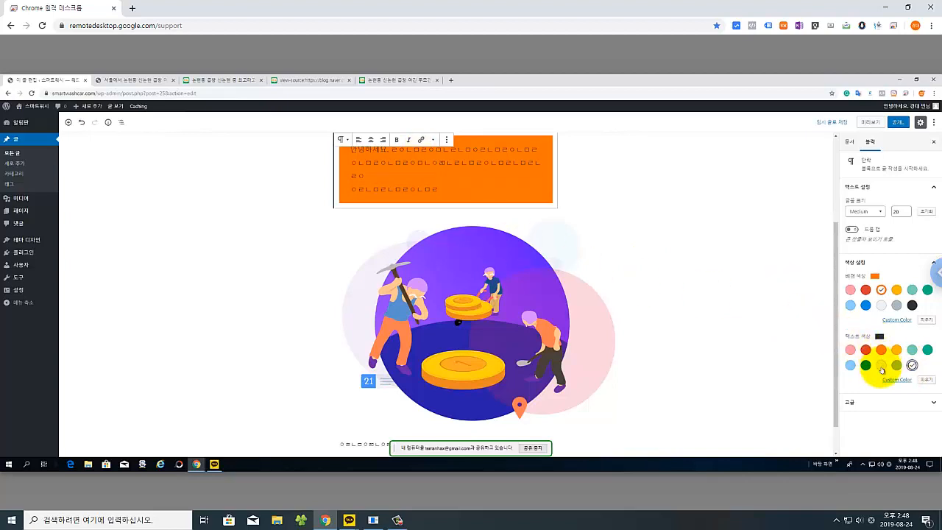
left_click(881, 365)
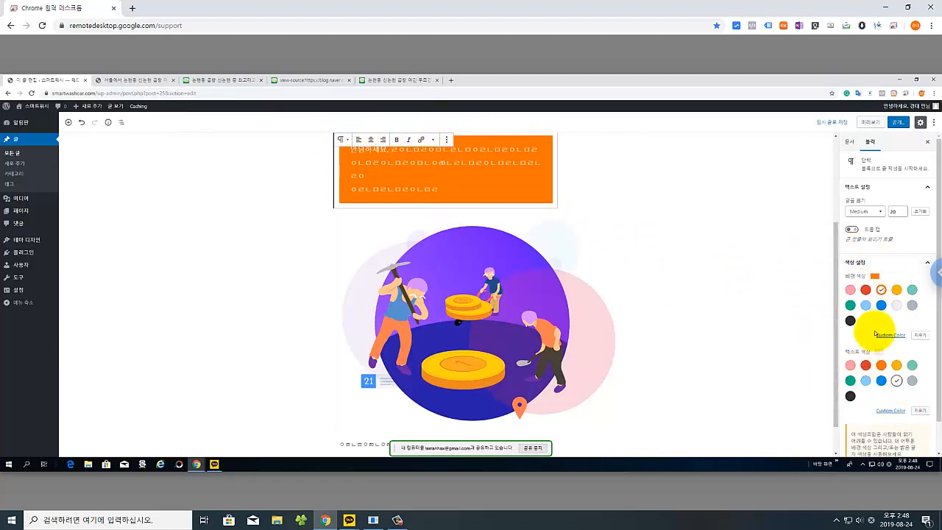
Step: Change the illustration's image size from full size to 보통
left_click(464, 290)
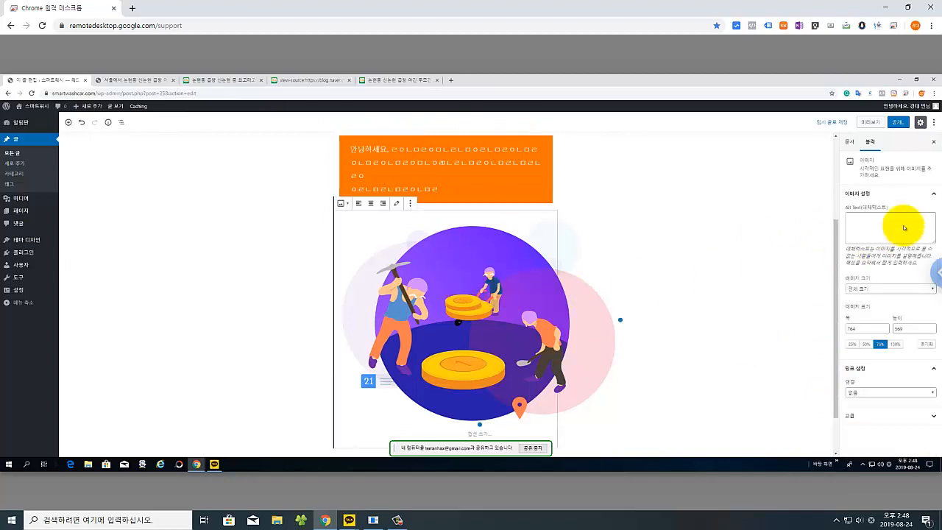
left_click(933, 290)
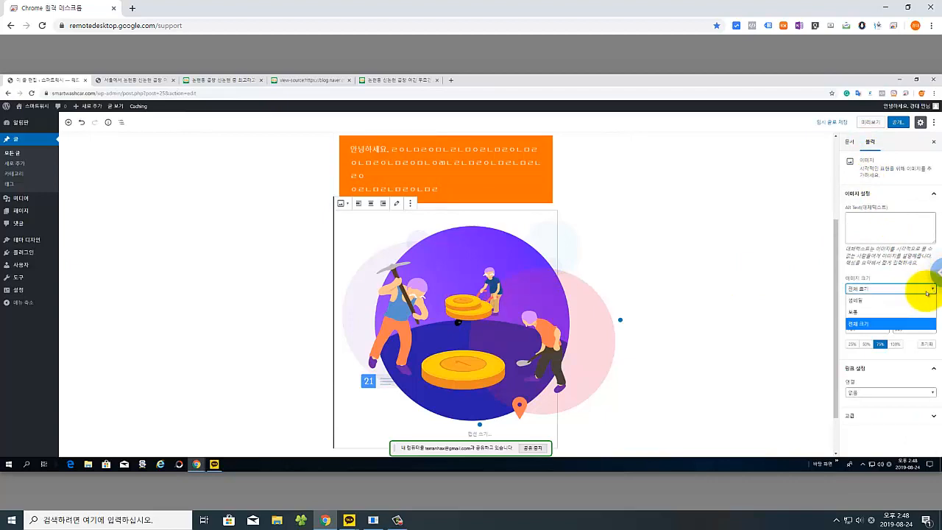
left_click(863, 314)
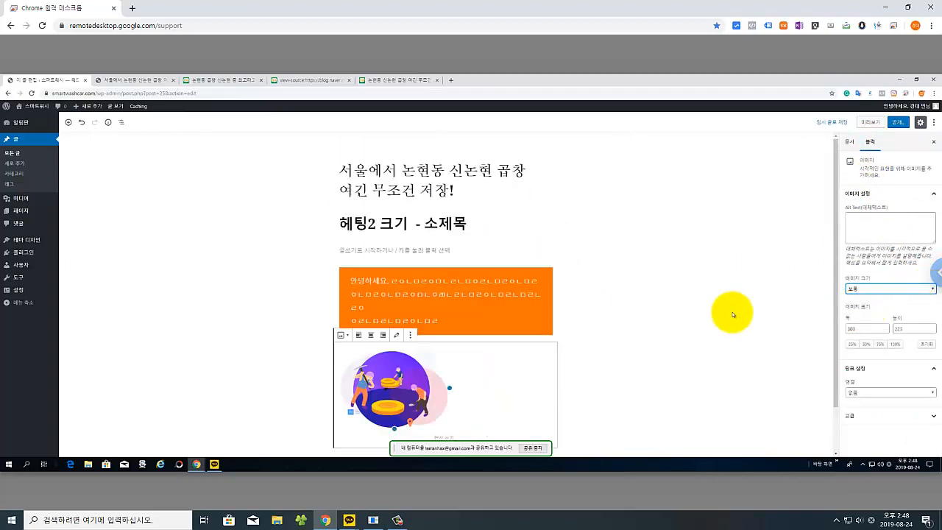
scroll(733, 324, "down", 1)
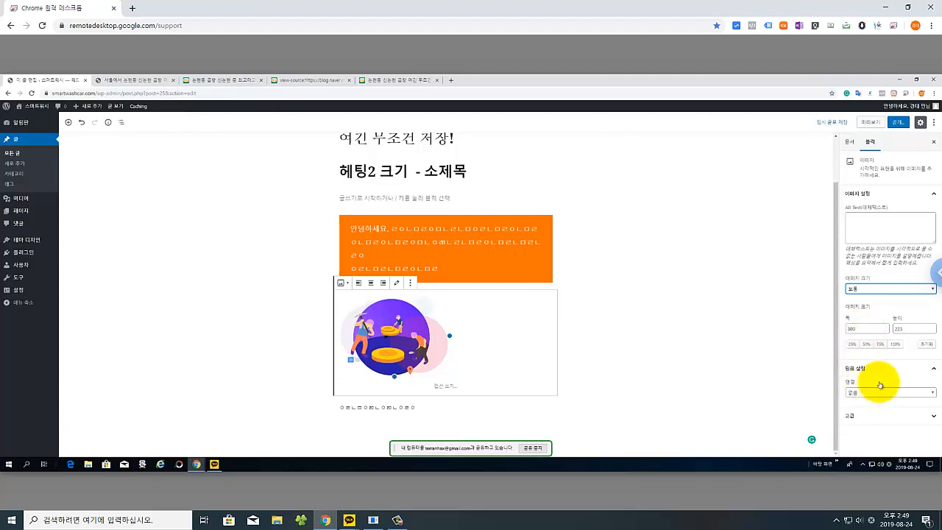
Step: Set the image's link type to 사용자 정의 URL and activate its empty link address field
left_click(935, 392)
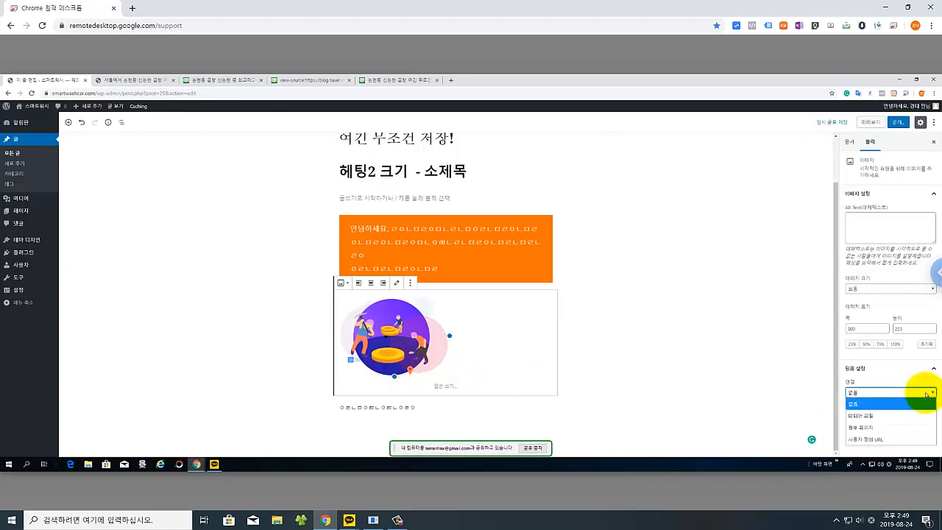
left_click(868, 440)
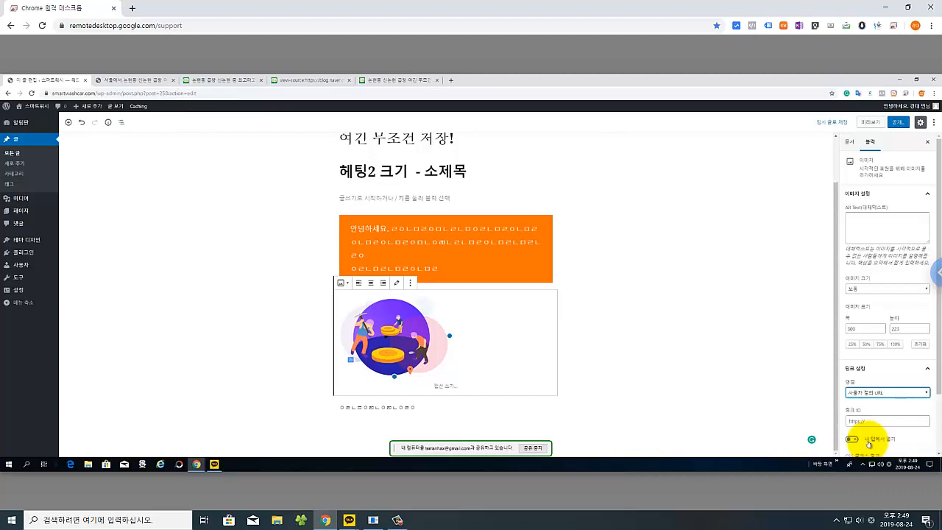
left_click(878, 421)
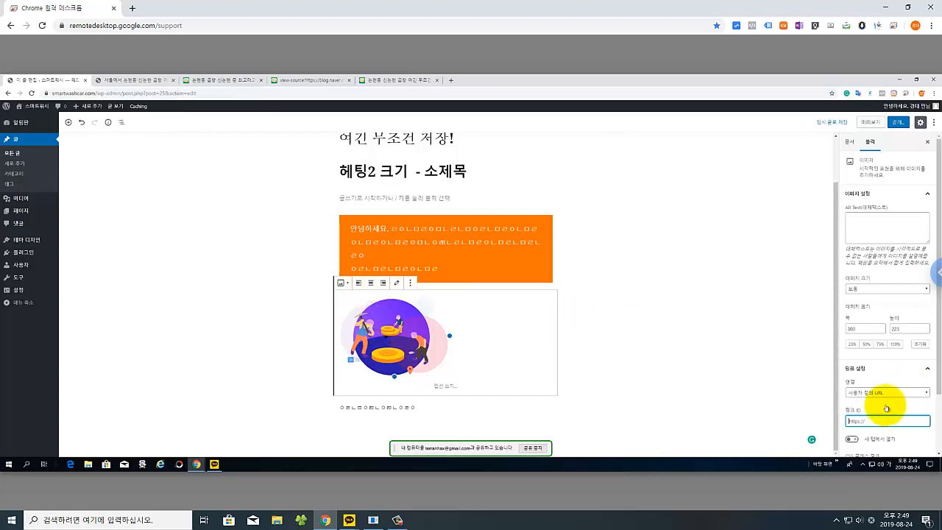
Step: Review the image's remaining link settings and its advanced (고급) section, and collapse that section again
scroll(922, 374, "down", 2)
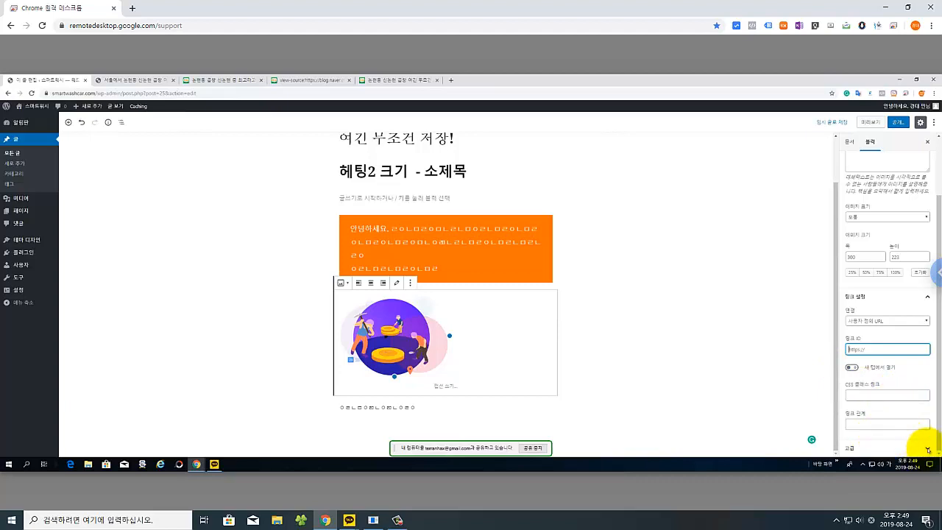
left_click(928, 450)
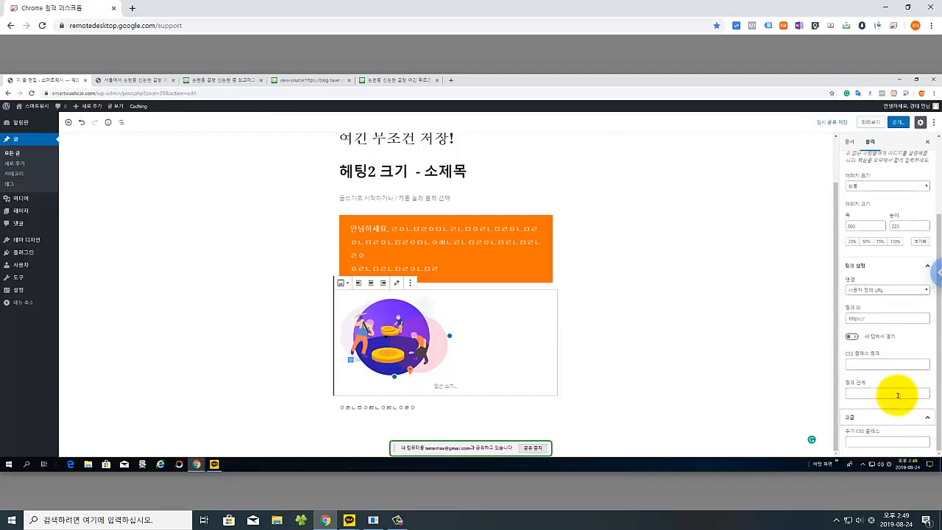
left_click(928, 420)
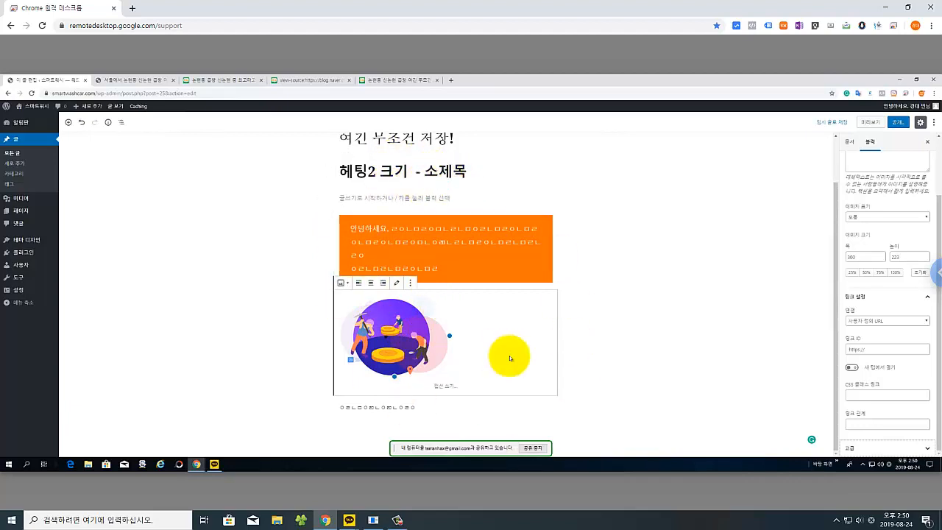
Step: Select the orange 안녕하세요 paragraph, close the settings sidebar and show the editor's additional options
scroll(508, 358, "up", 1)
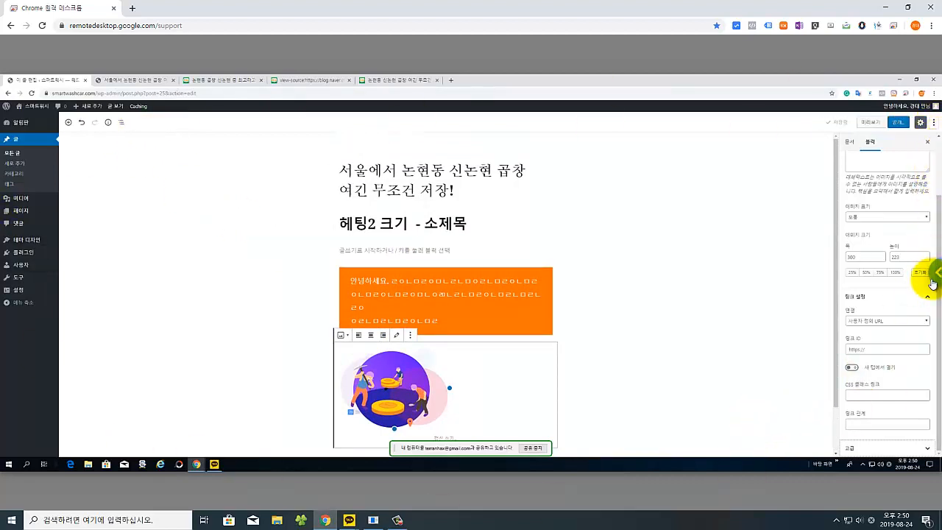
left_click(416, 305)
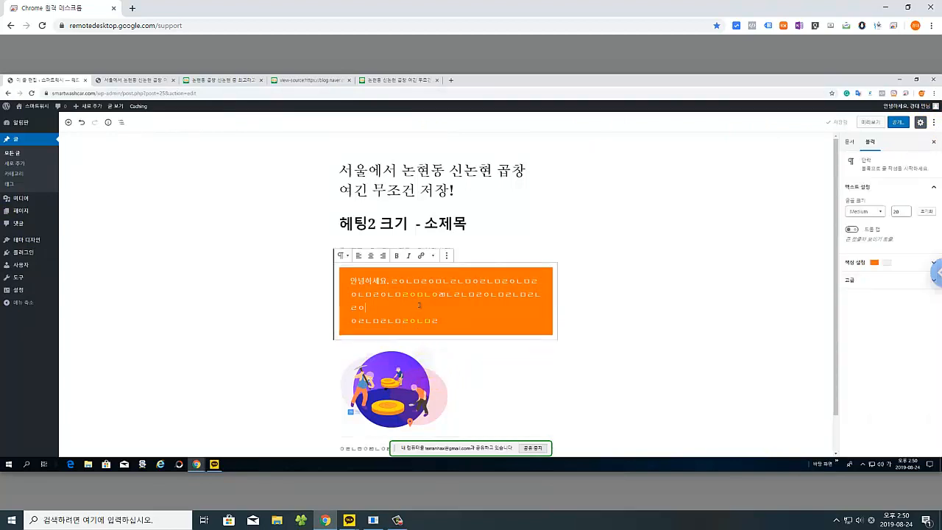
left_click(935, 142)
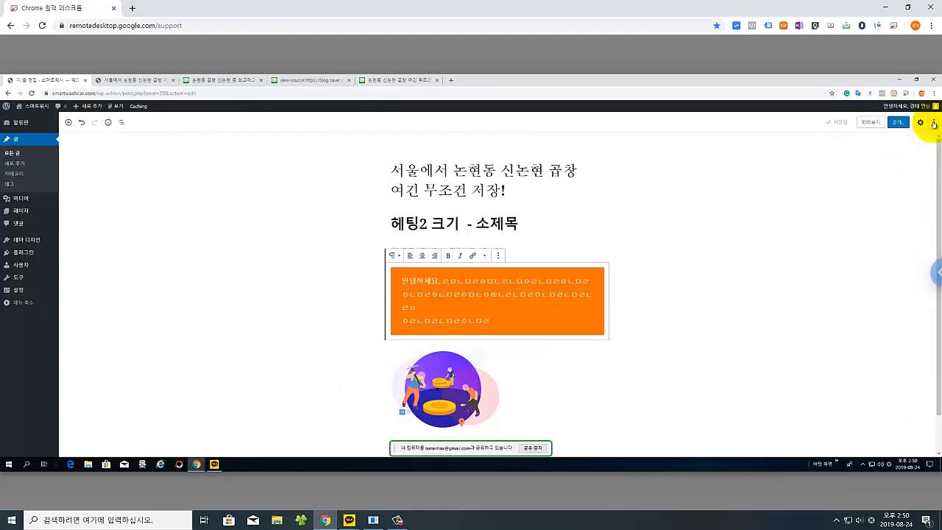
left_click(933, 122)
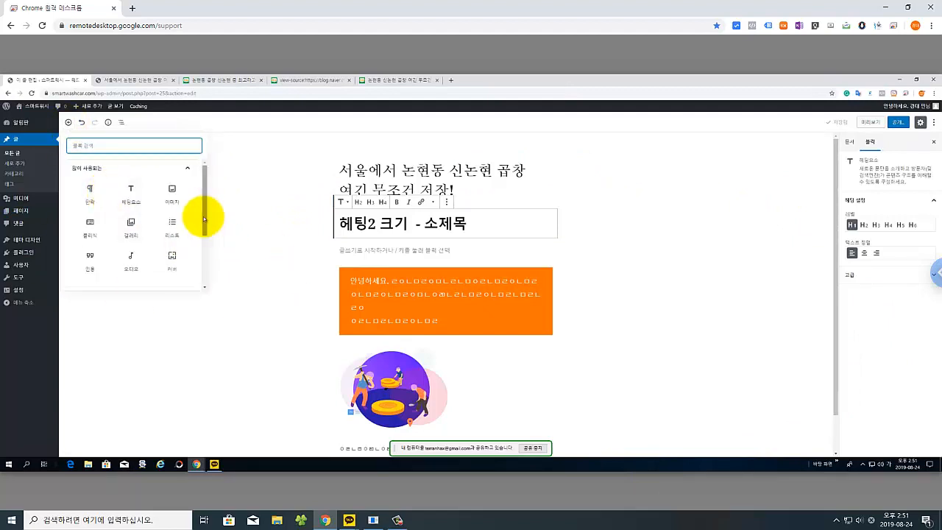
Step: Browse the embed (임베드) category of the block library, including the Twitter, YouTube and Facebook blocks
scroll(204, 257, "down", 2)
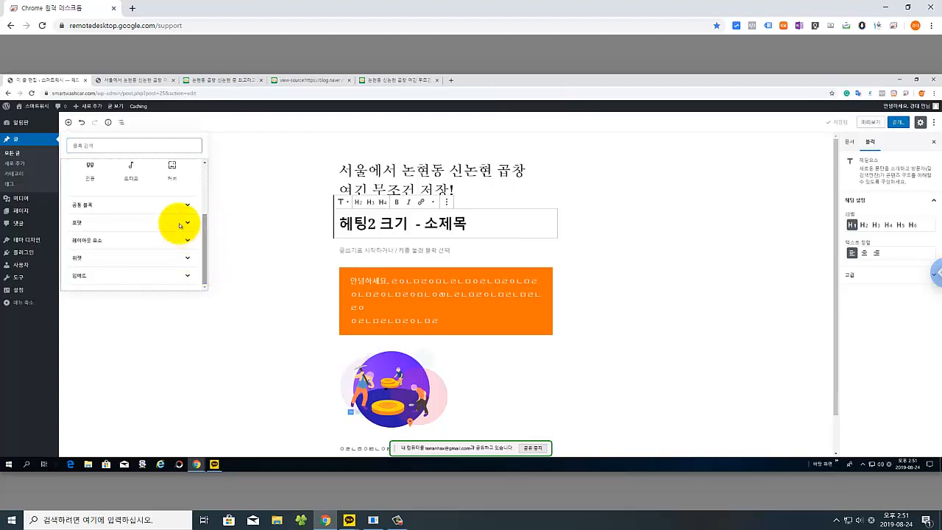
left_click(189, 277)
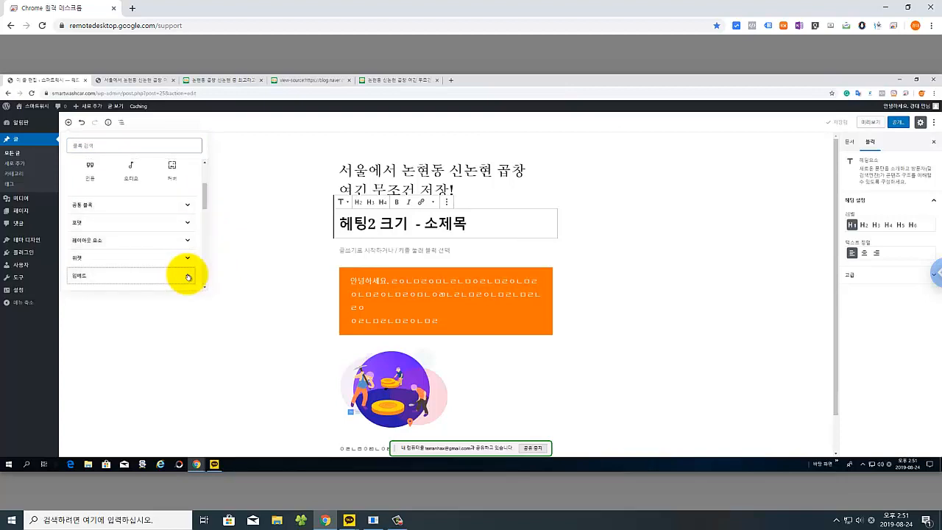
scroll(188, 276, "down", 1)
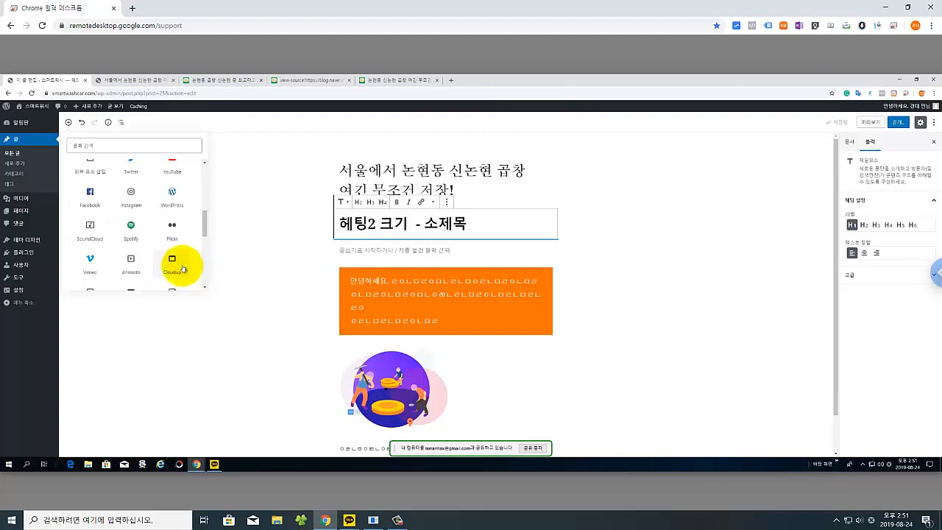
scroll(133, 220, "up", 2)
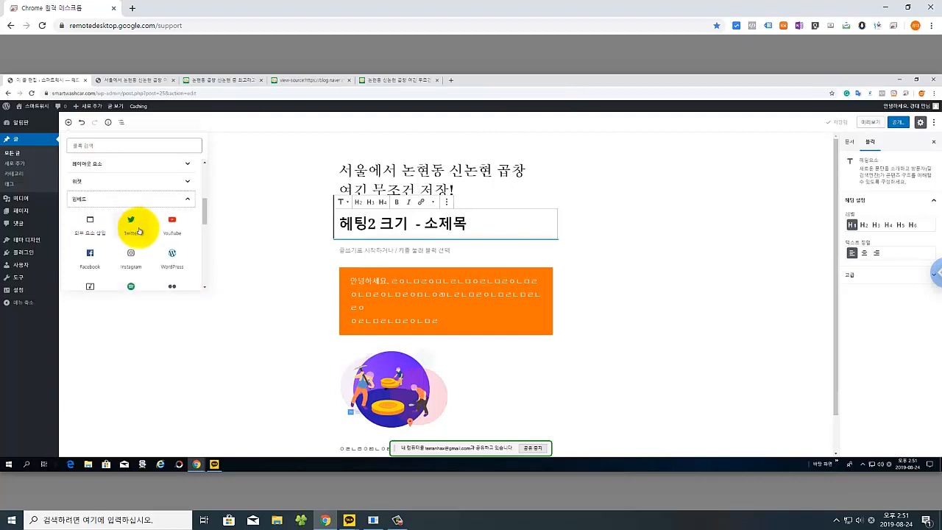
Step: Insert a YouTube embed block below the 헤팅2 크기 - 소제목 heading and browse the other blocks in the embed (임베드) category
left_click(173, 234)
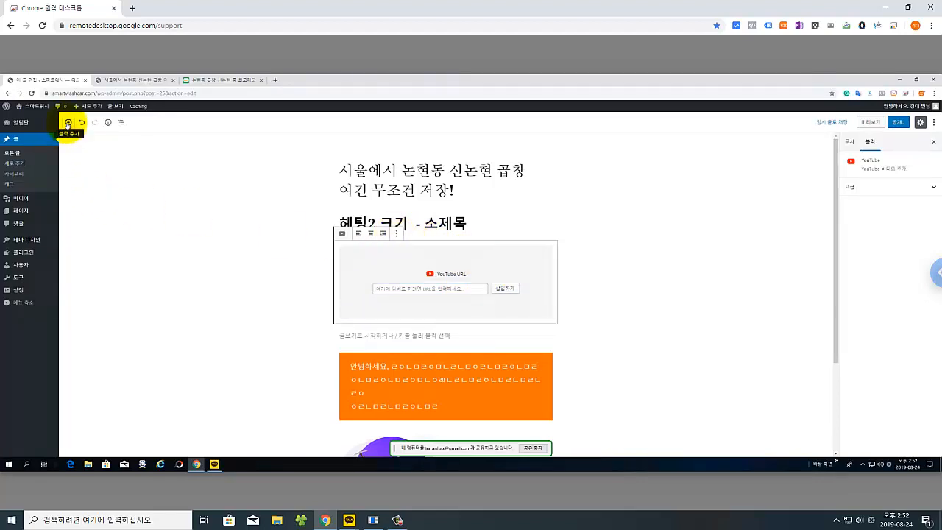
left_click(68, 123)
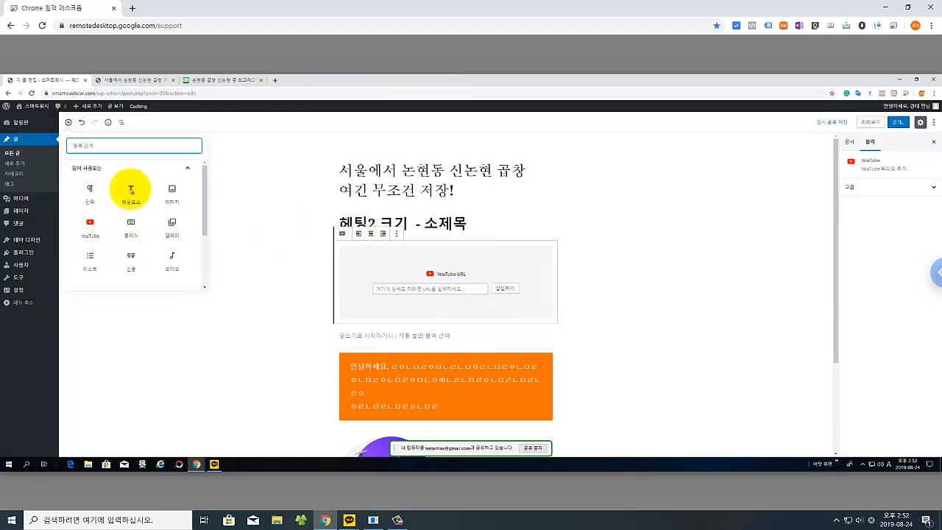
left_click(189, 172)
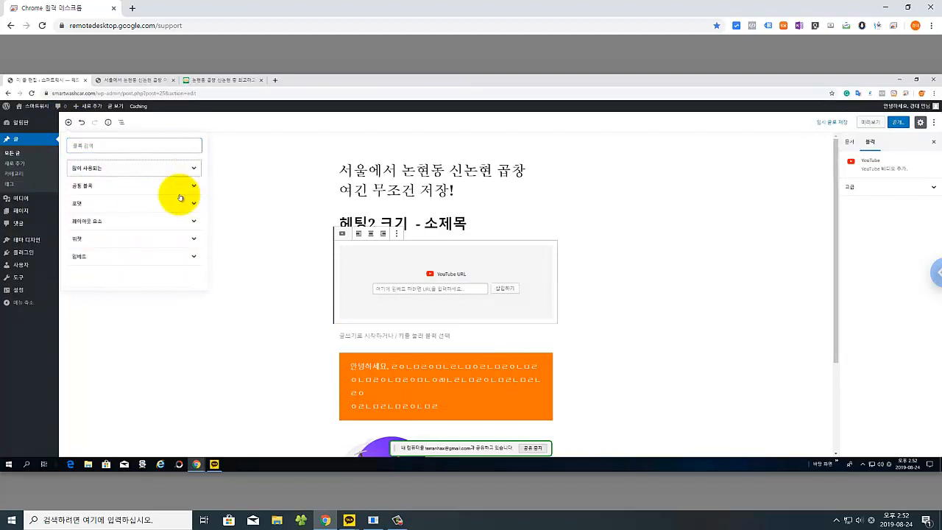
left_click(195, 257)
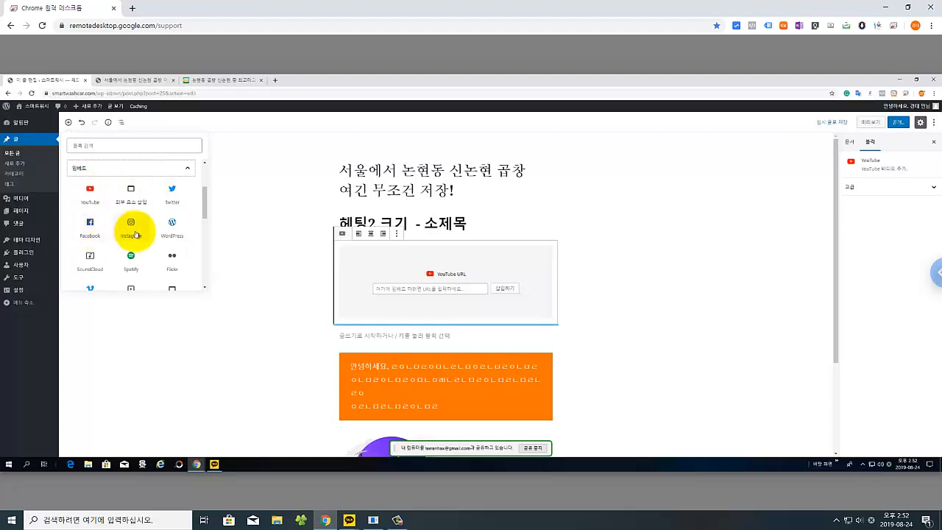
scroll(129, 258, "down", 1)
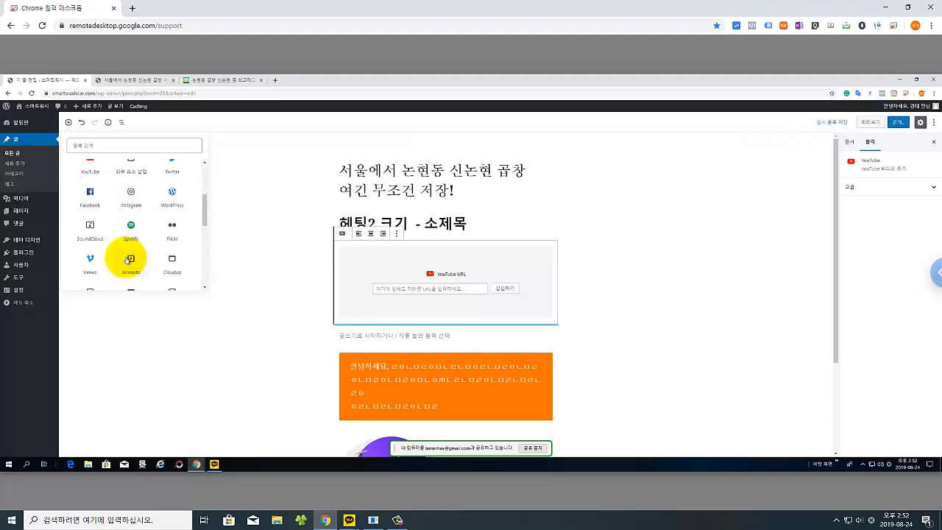
scroll(183, 265, "down", 5)
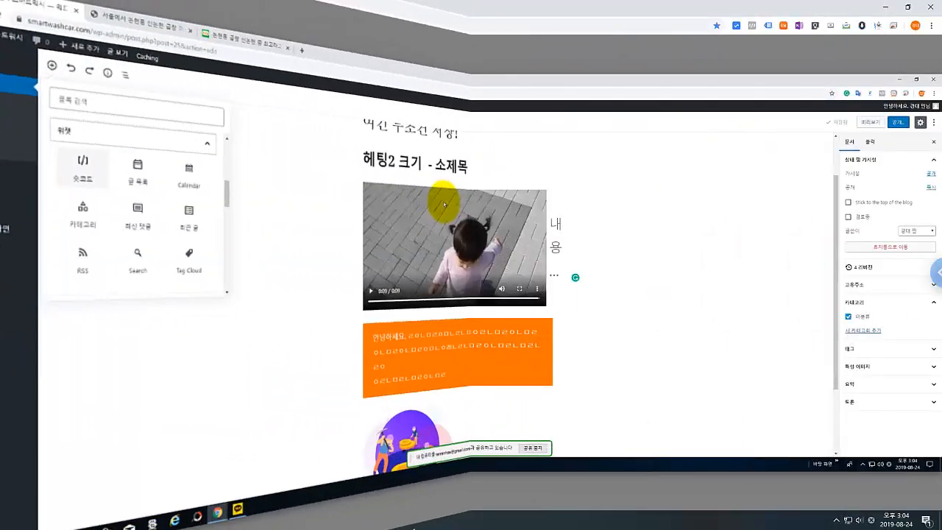
left_click(765, 282)
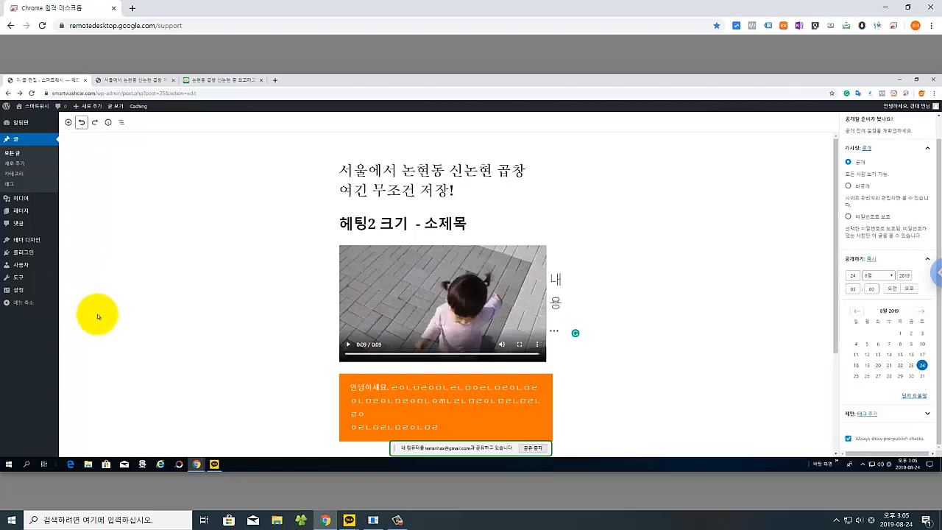
mouse_move(35, 239)
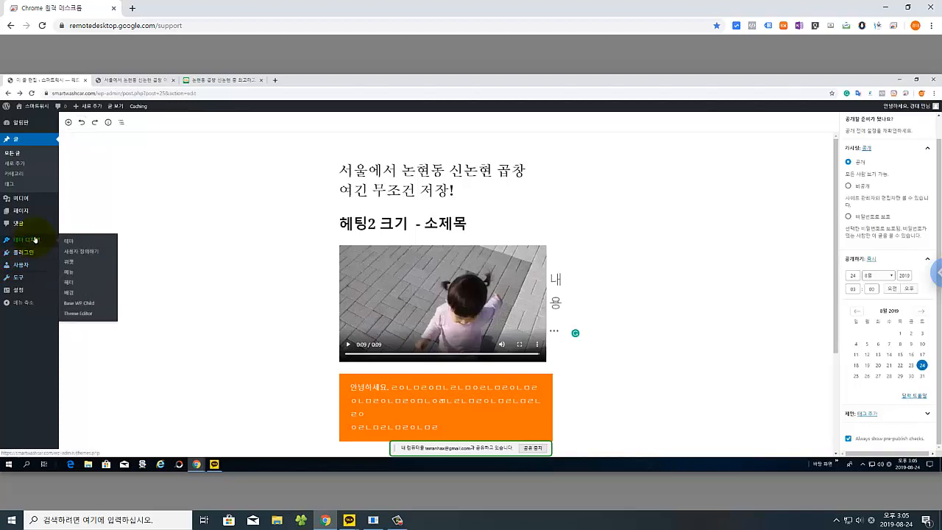